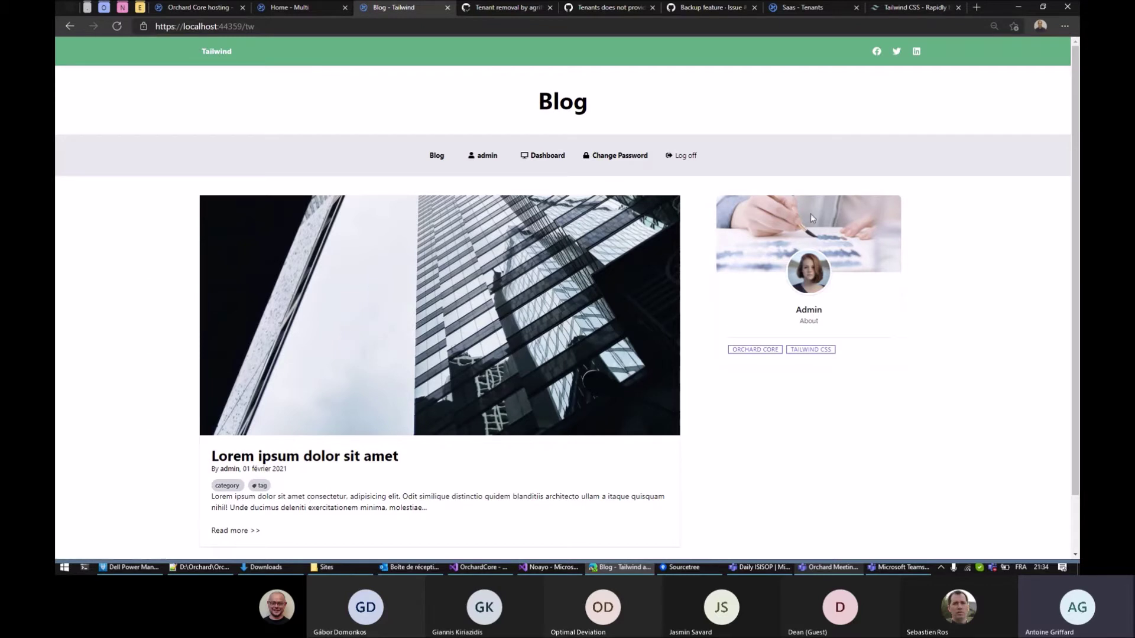
Step: Open the 'Lorem ipsum dolor sit amet' post, read down to the author card, and select its URL
scroll(352, 313, "down", 2)
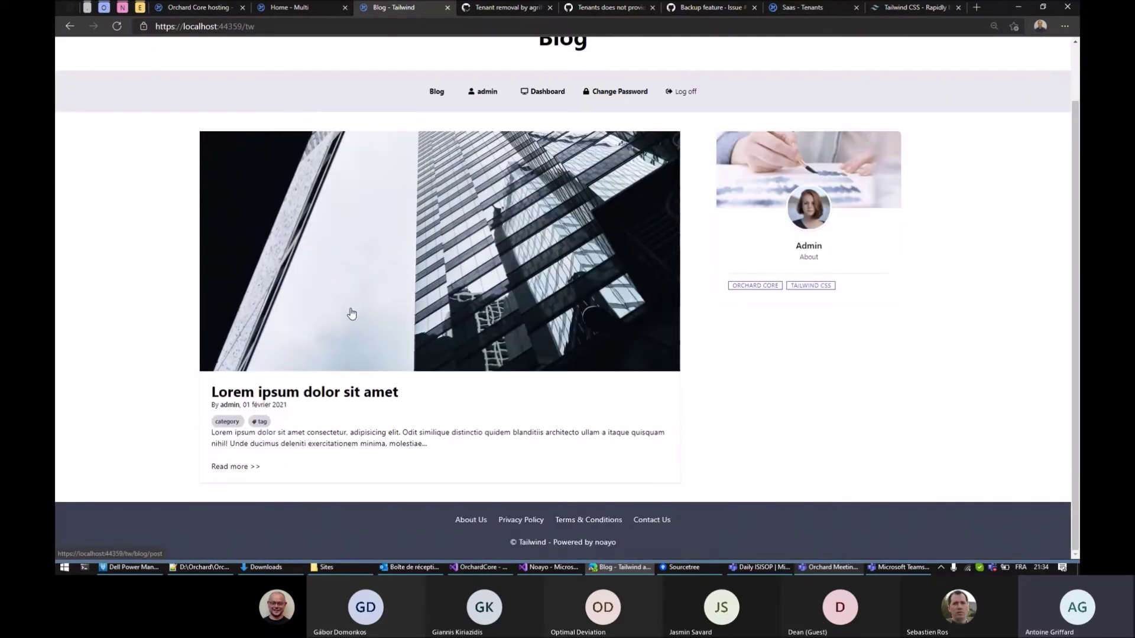
left_click(258, 380)
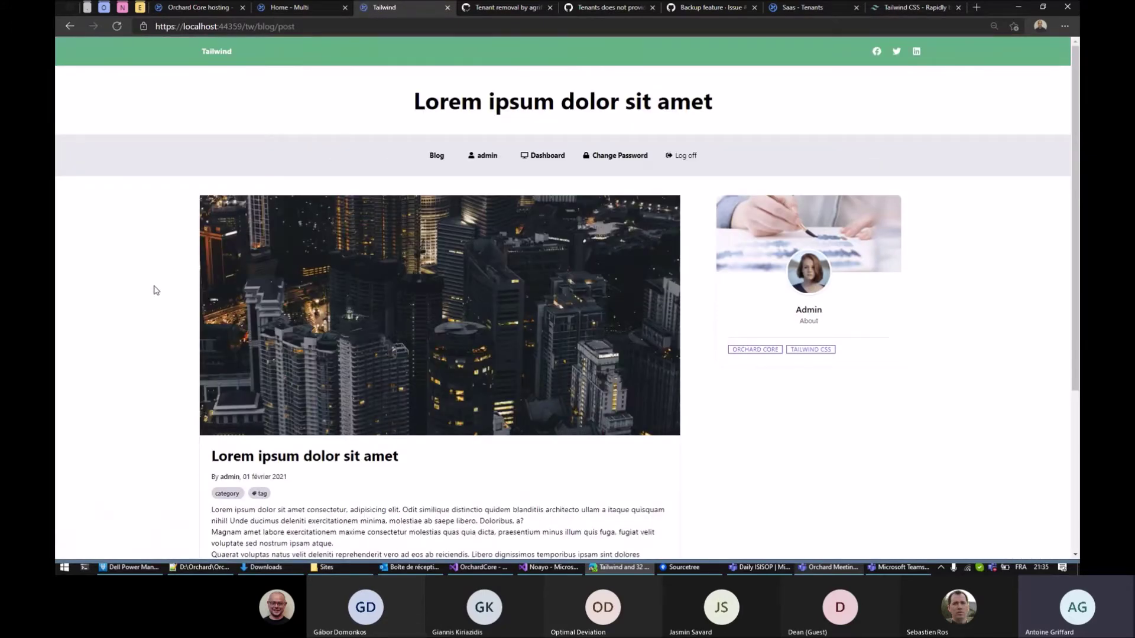
scroll(155, 290, "down", 4)
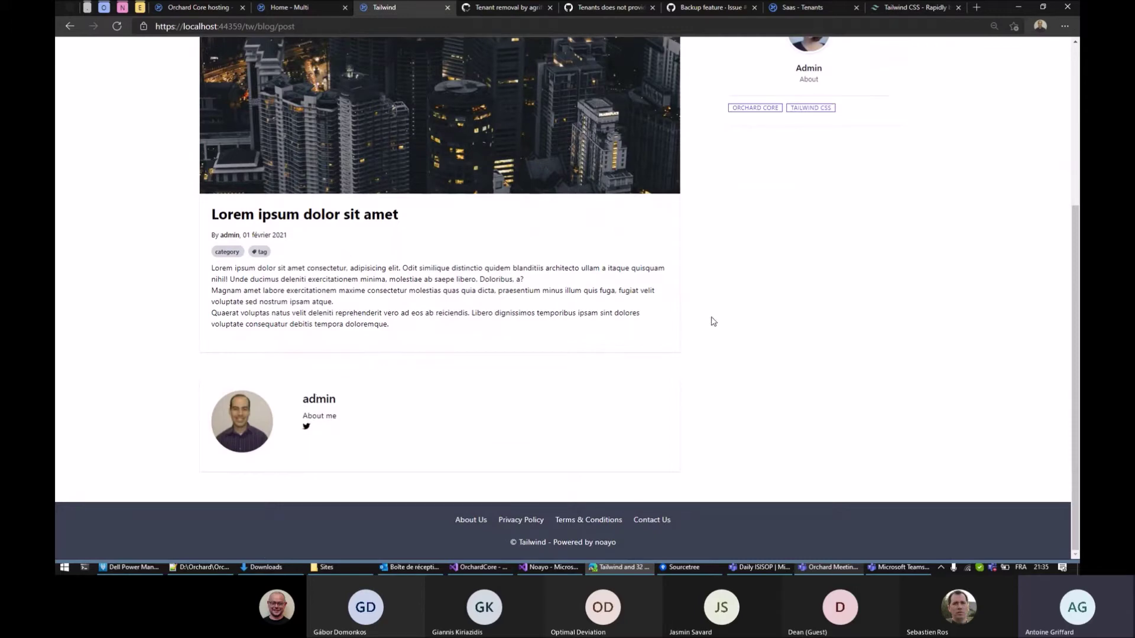
key("F5")
left_click(307, 26)
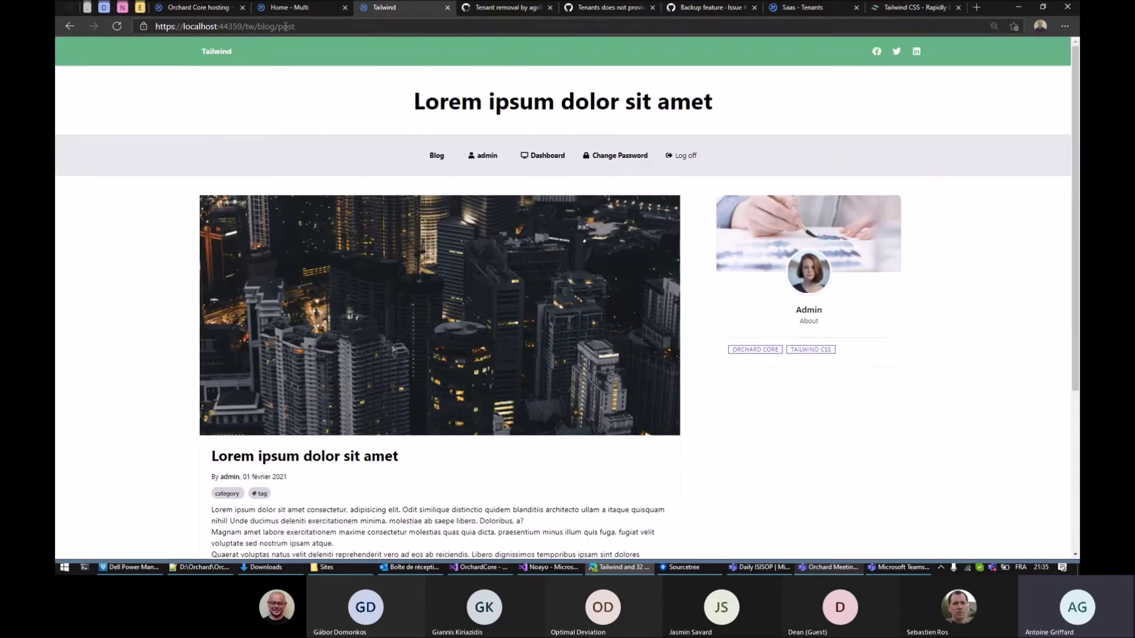
Step: Load /tw/admin in a new tab by replacing blog/post in the copied post address
key("ctrl+c")
key("ctrl+t")
key("ctrl+v")
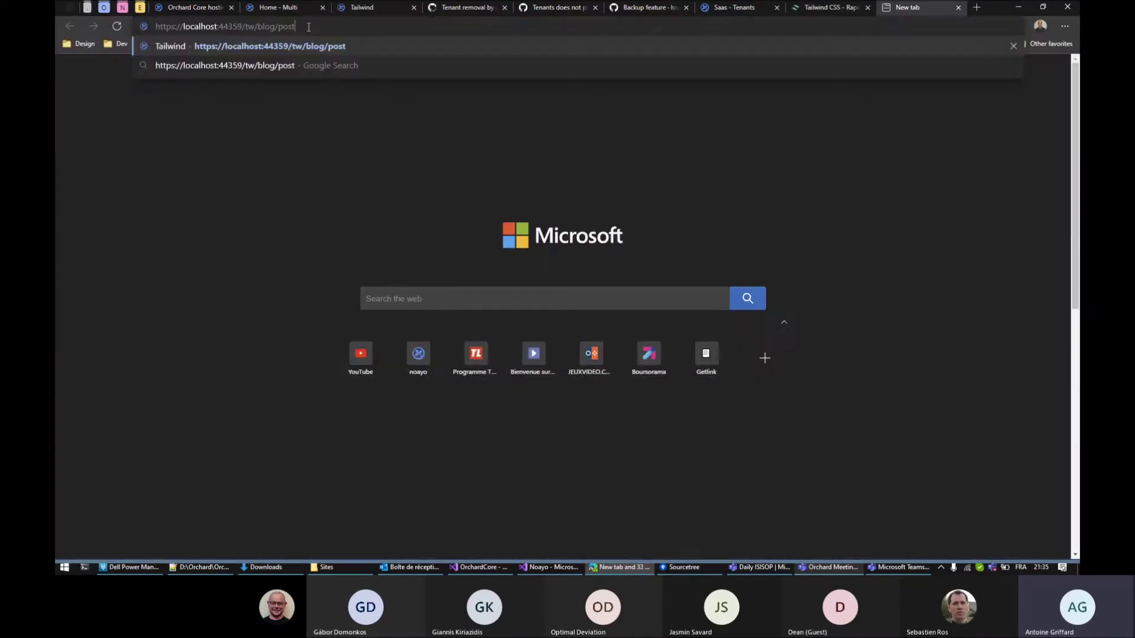
left_click_drag(295, 26, 258, 26)
type("admin")
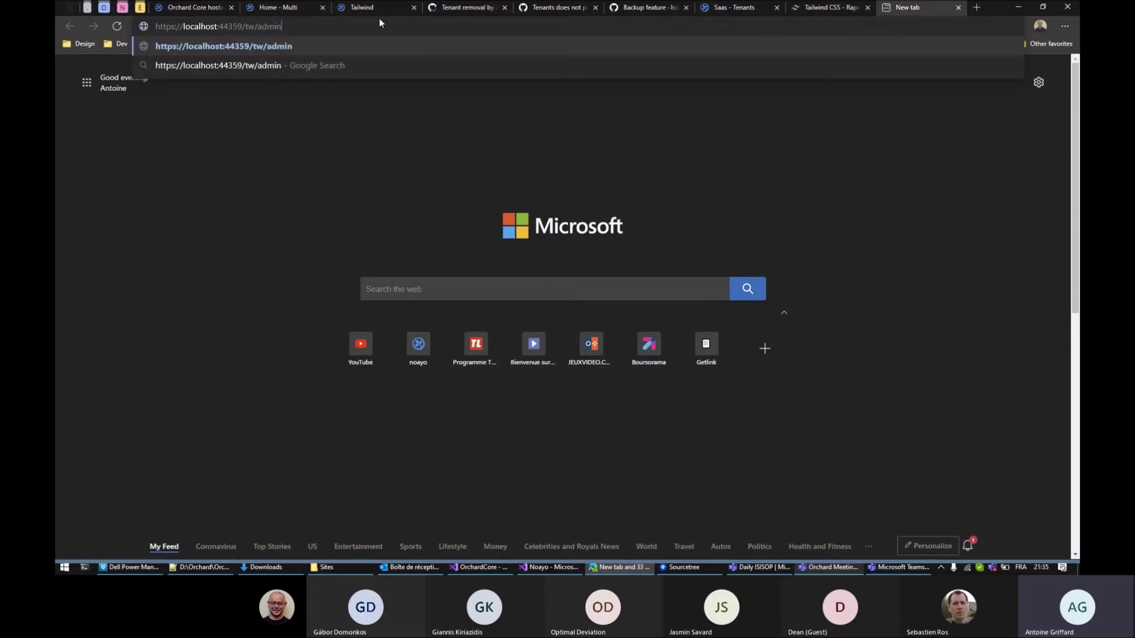
key("Return")
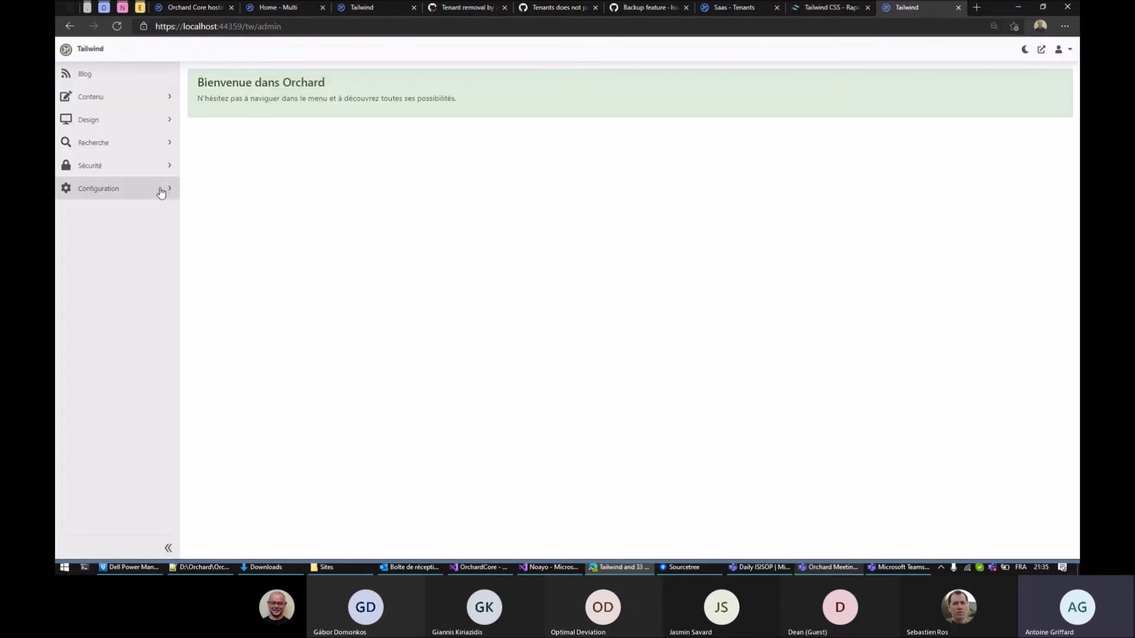
Step: Expand Configuration > Paramètres and go to the features page
left_click(155, 194)
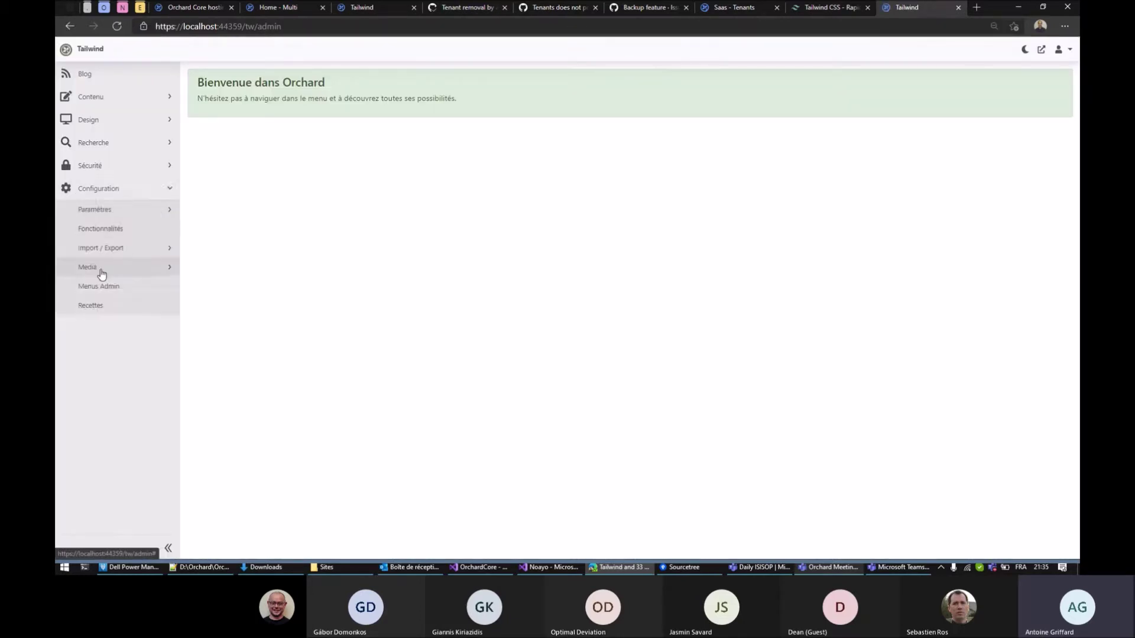
left_click(115, 212)
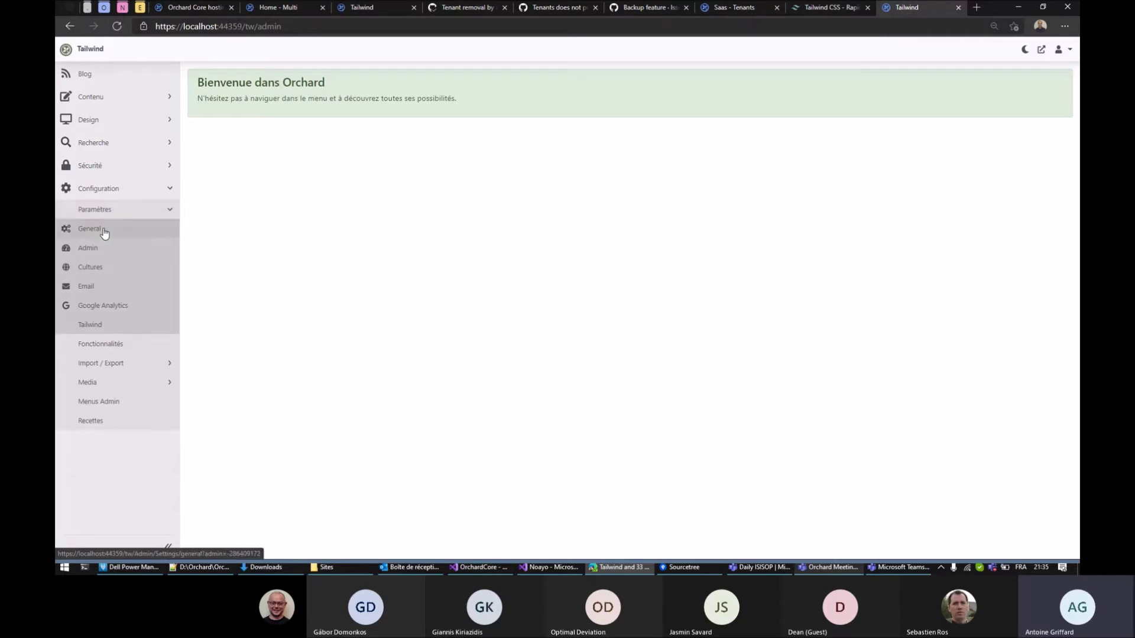
left_click(101, 343)
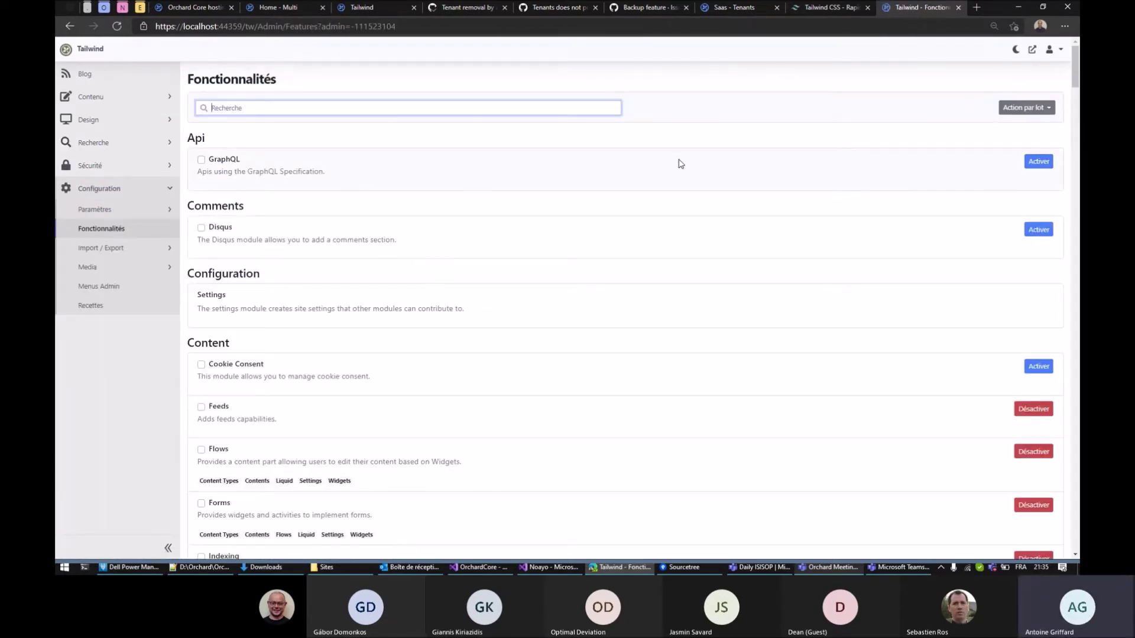
Step: Filter features by 'loca' and disable Localization, confirming with Oui
type("loca")
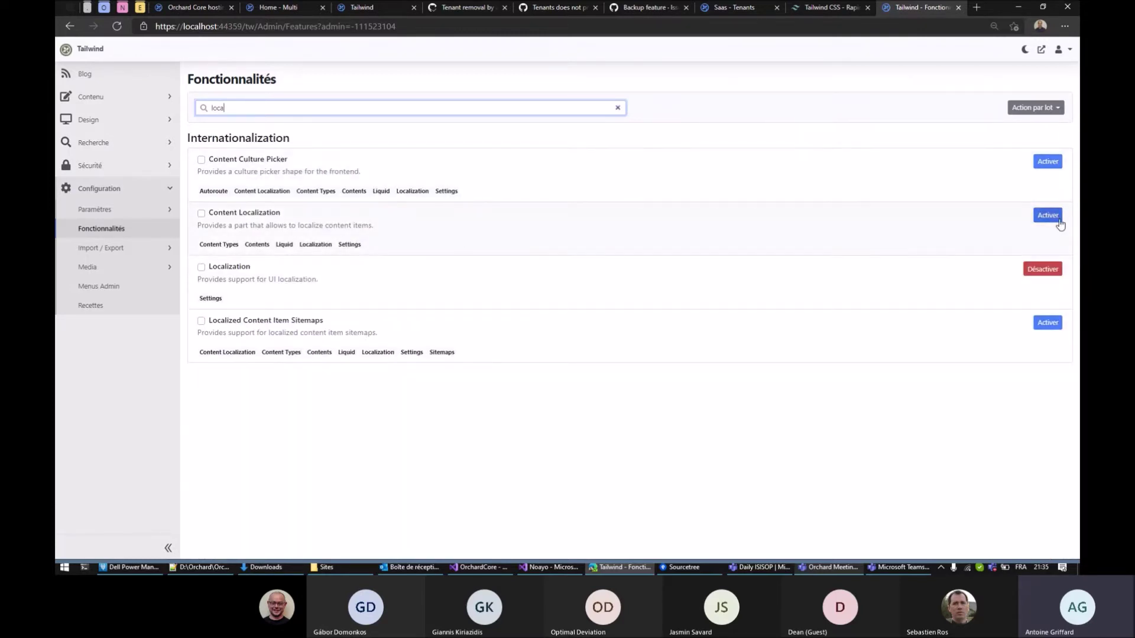
left_click(1055, 271)
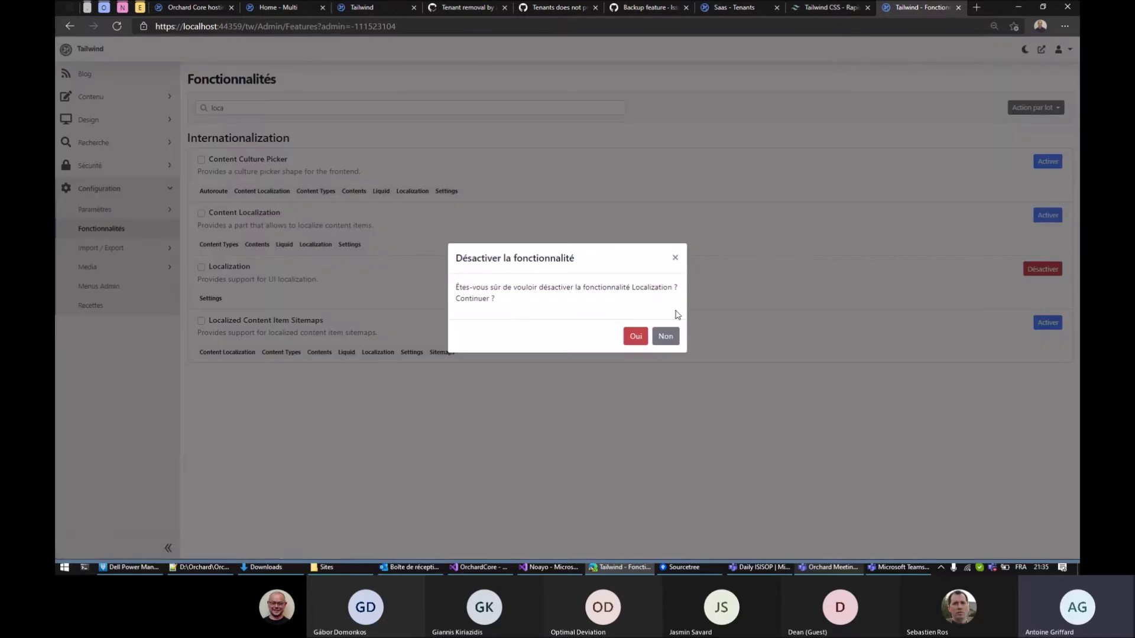
left_click(634, 335)
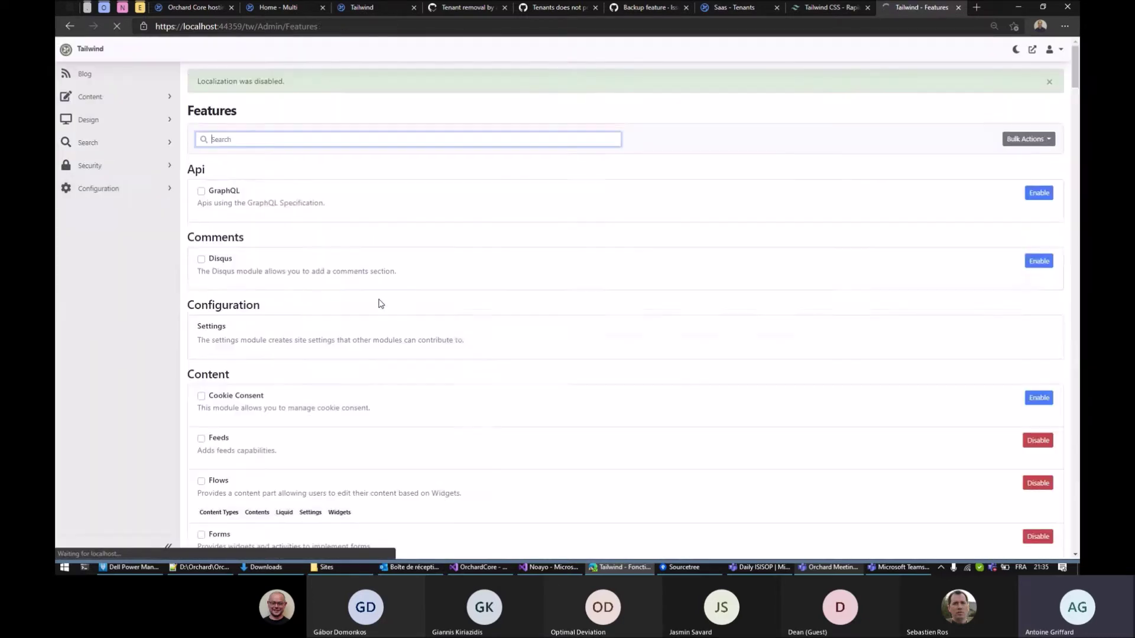
left_click(116, 191)
left_click(110, 218)
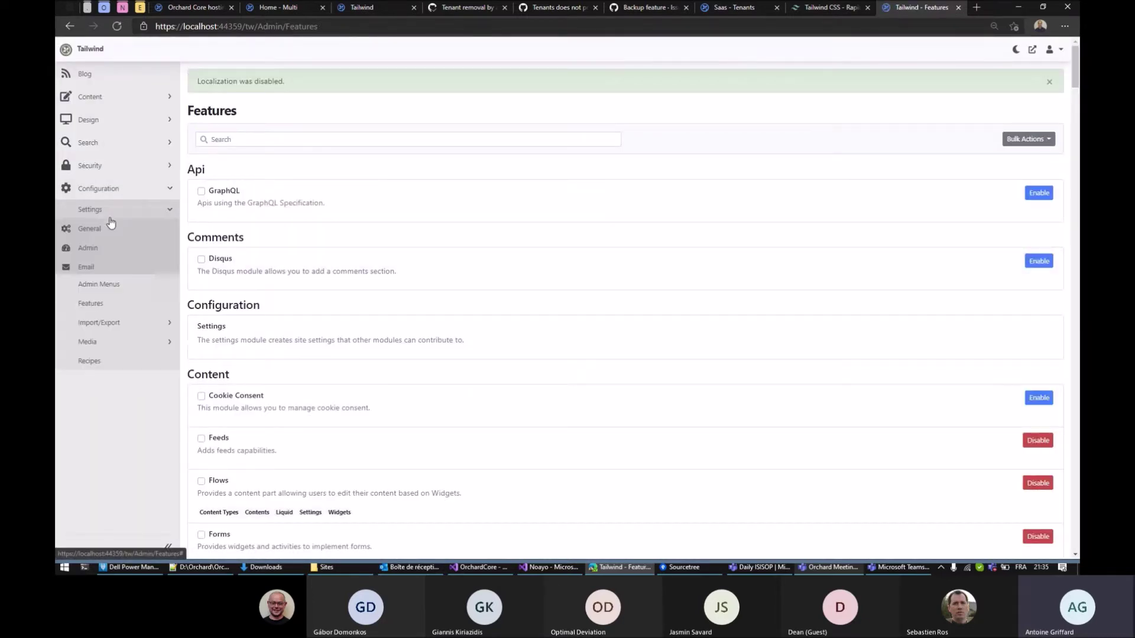
Step: Pick noayo-light.png from the media library as the Tailwind site Logo
left_click(92, 307)
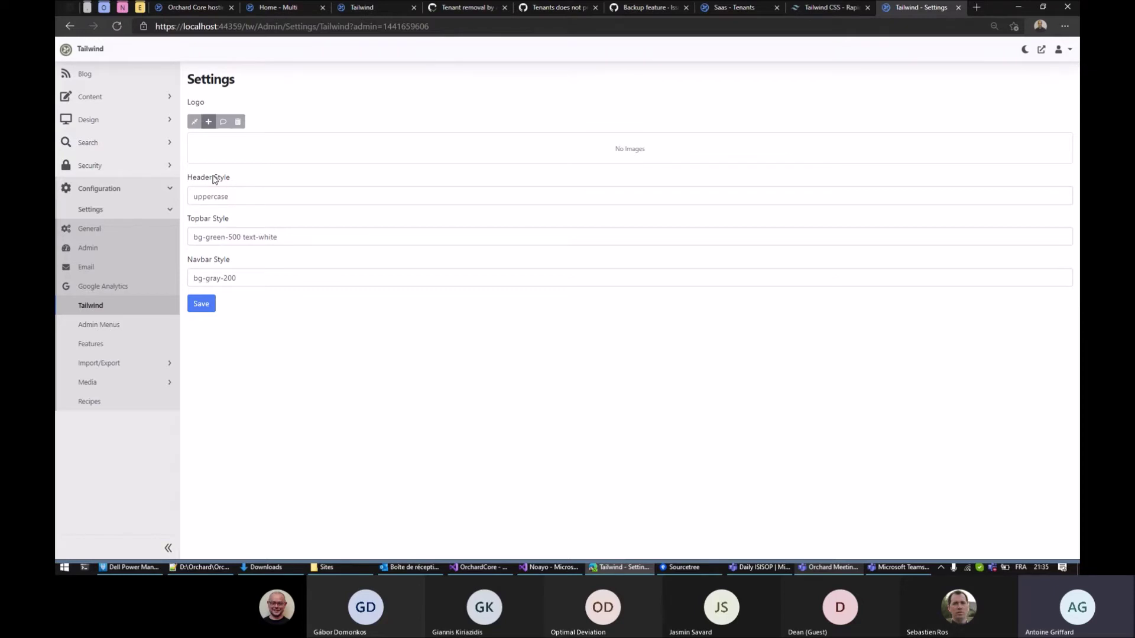
left_click(208, 121)
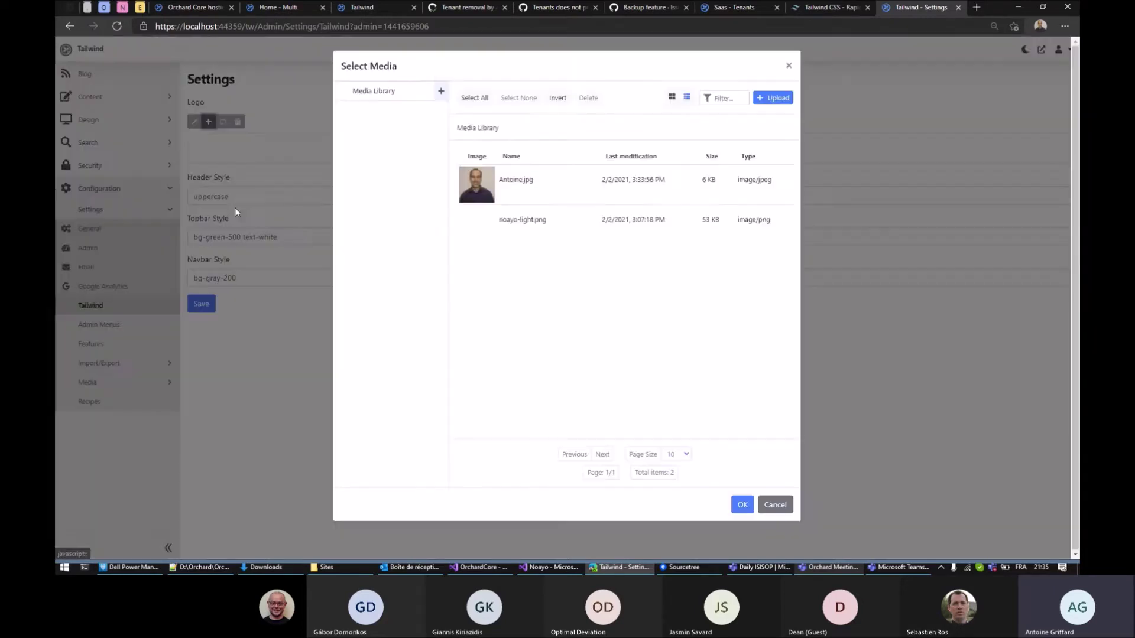
left_click(471, 230)
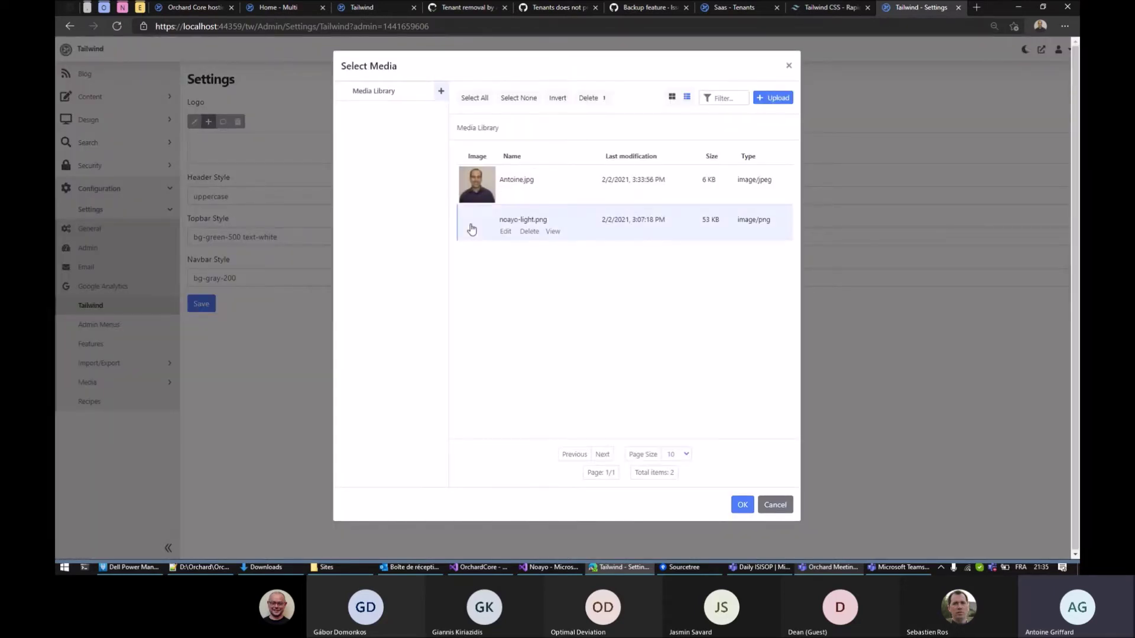
left_click(742, 505)
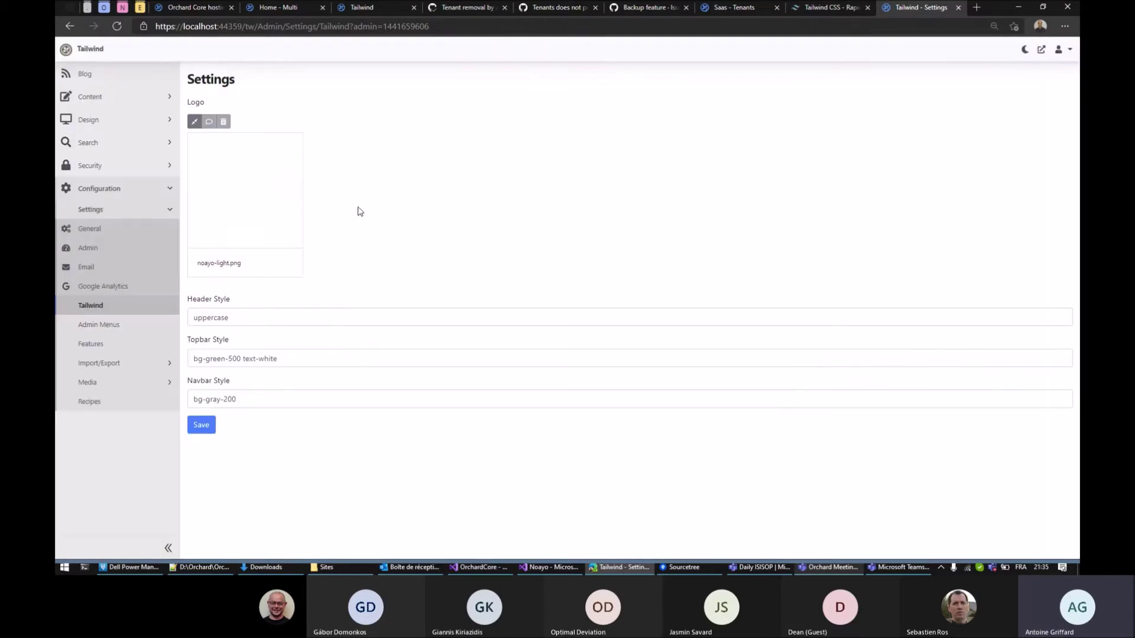
mouse_move(269, 161)
Step: Delete the 'uppercase' Header Style and change Topbar Style's green to blue
left_click_drag(241, 317, 168, 318)
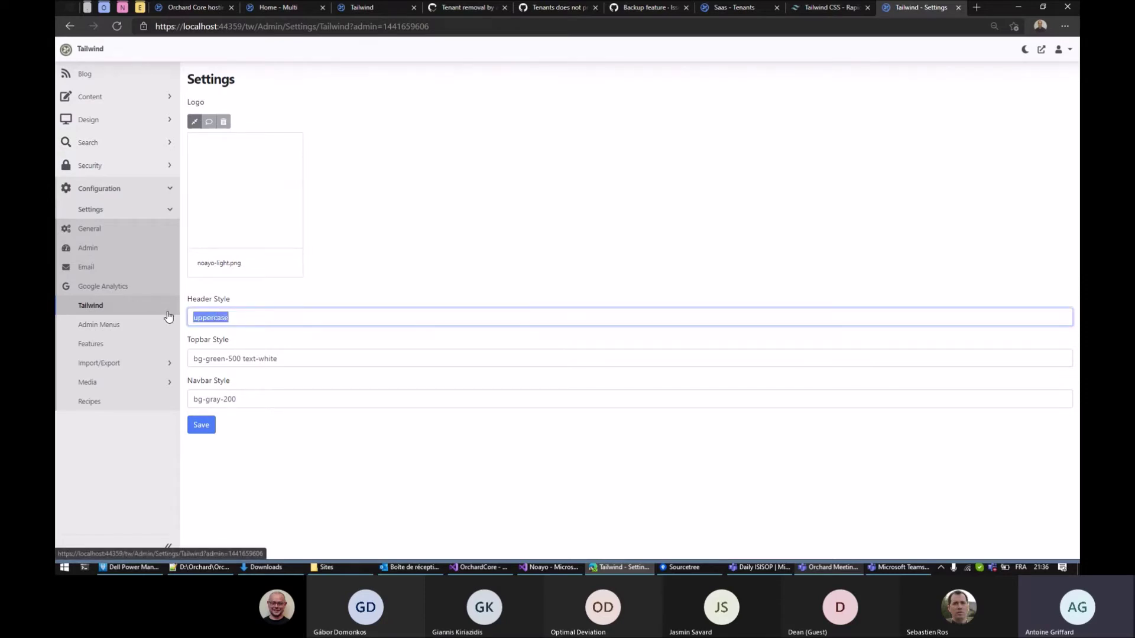
key("BackSpace")
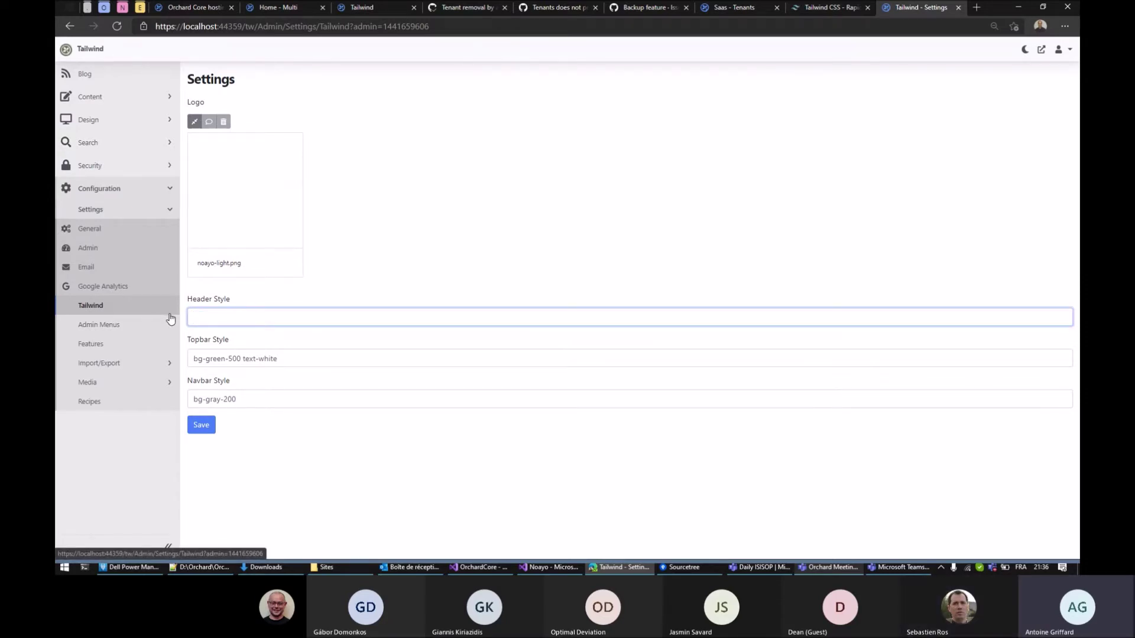
double_click(216, 358)
type("blue")
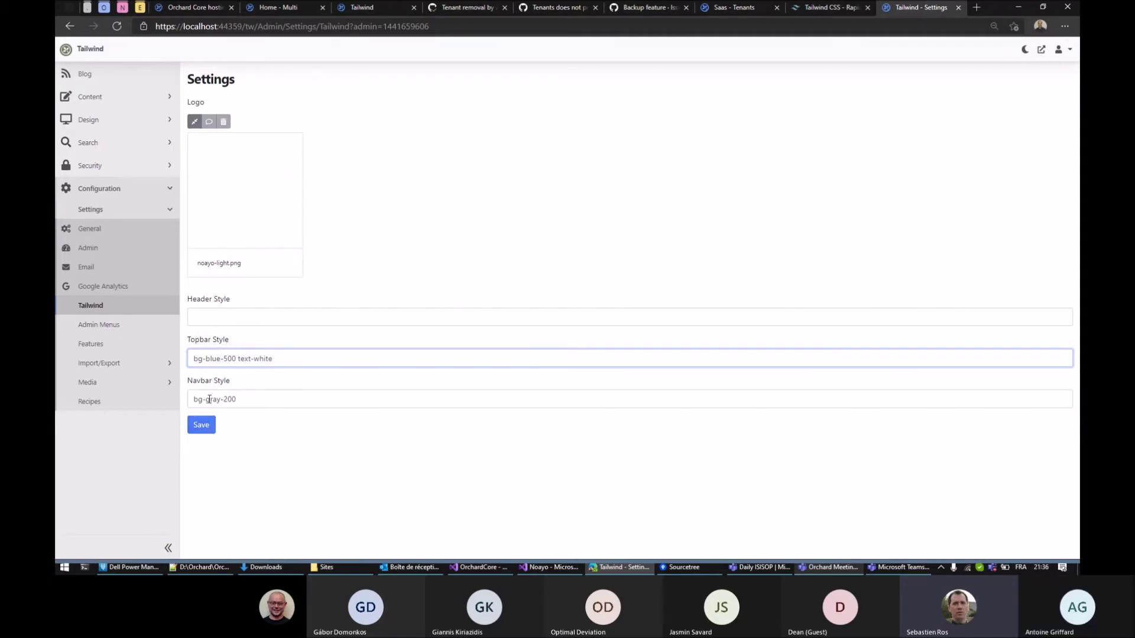
left_click(117, 98)
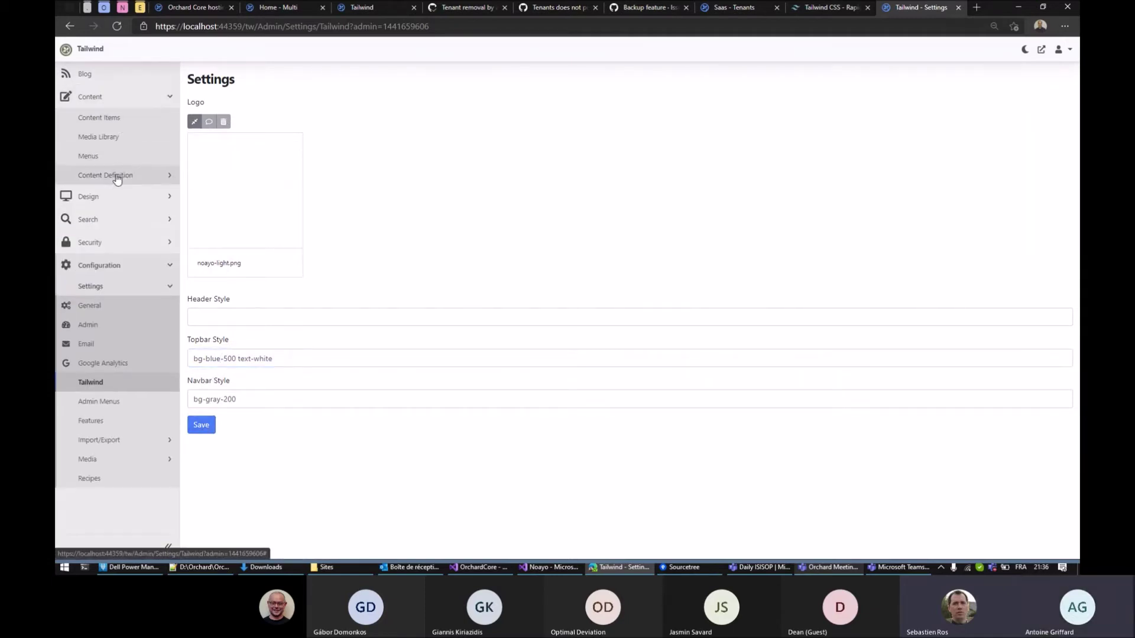
Step: Edit the Tailwind content type in a new tab, drag Topbar Style above Header Style, and save
left_click(115, 176)
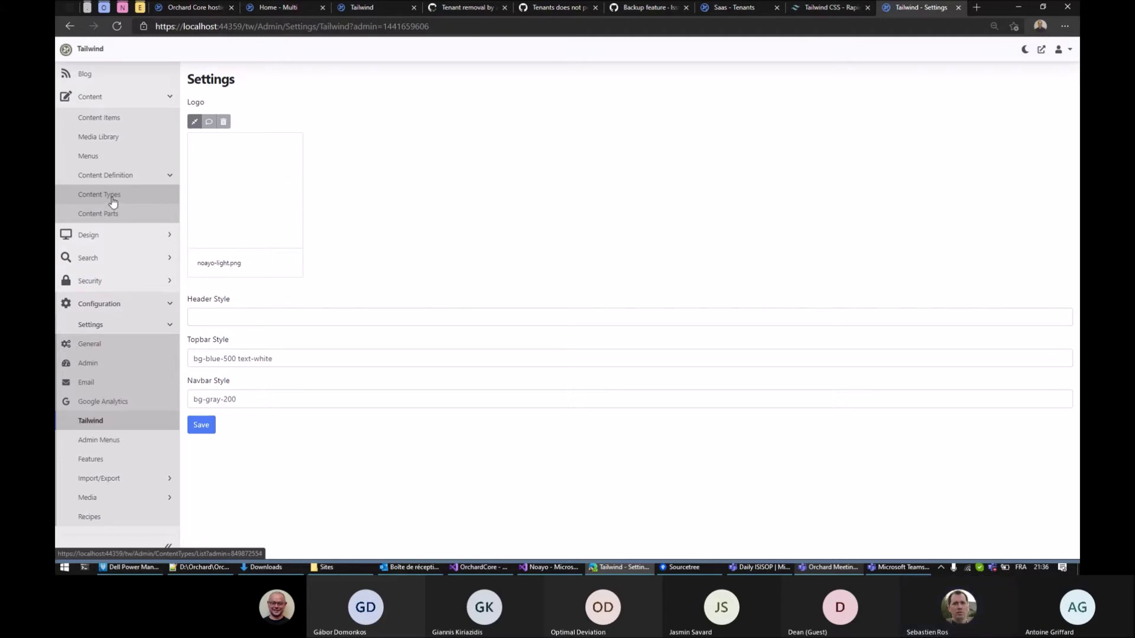
middle_click(111, 195)
key("ctrl+Tab")
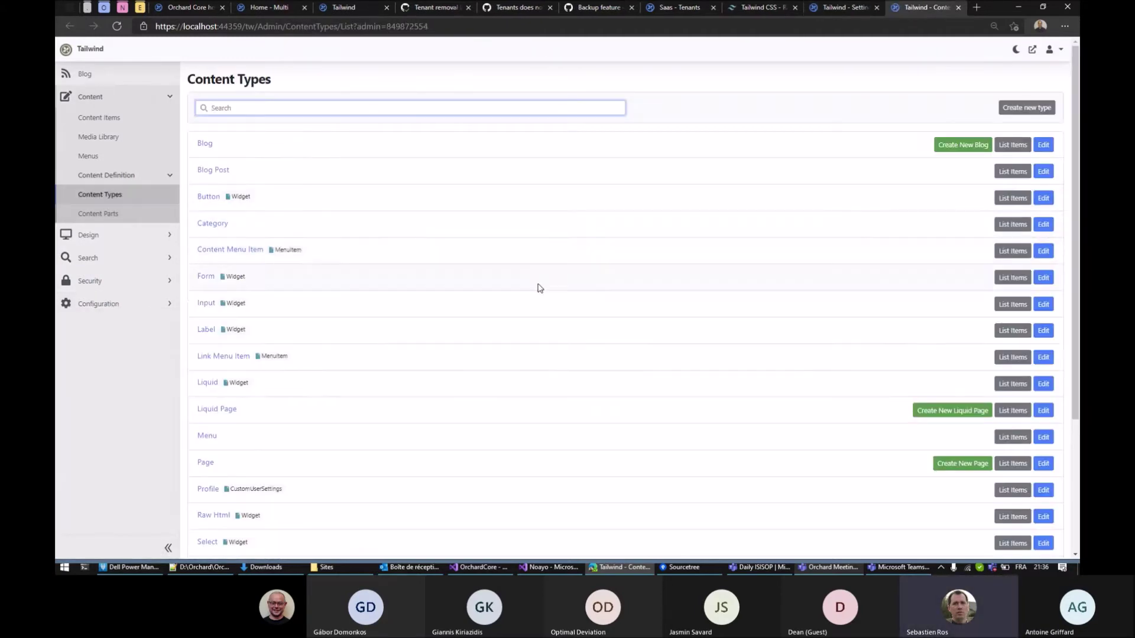
scroll(612, 332, "down", 5)
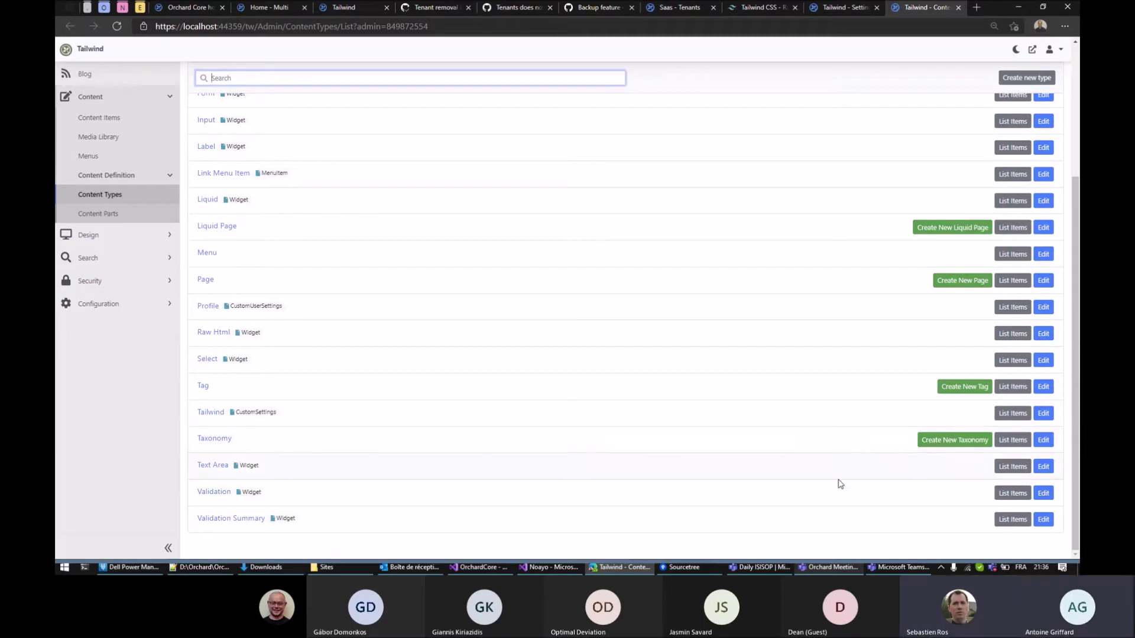
left_click(1043, 413)
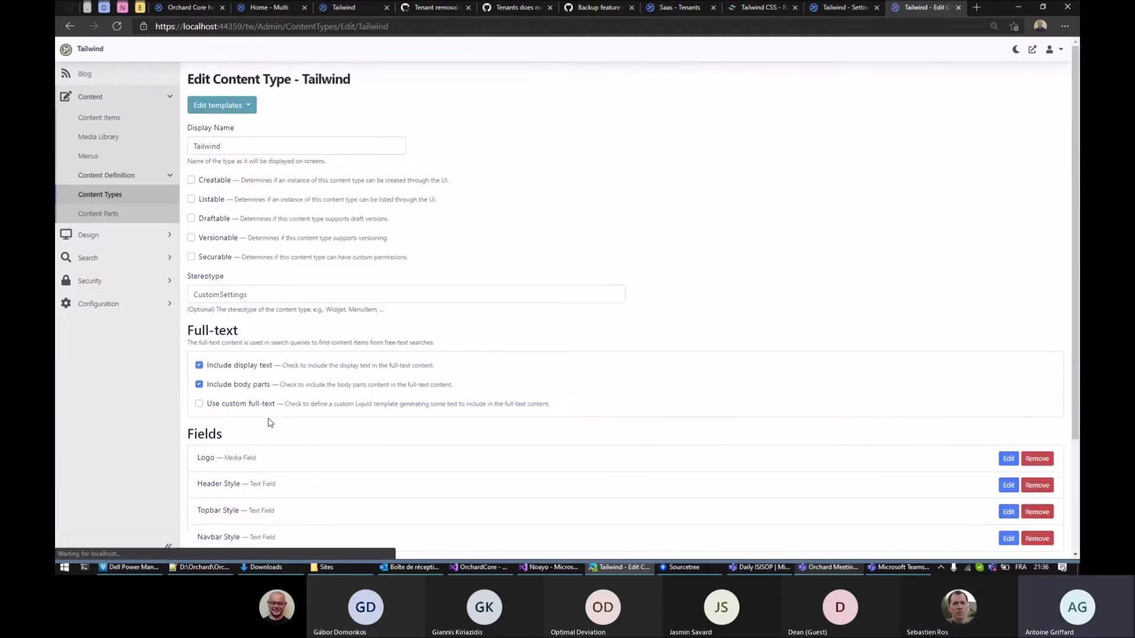
scroll(595, 254, "down", 3)
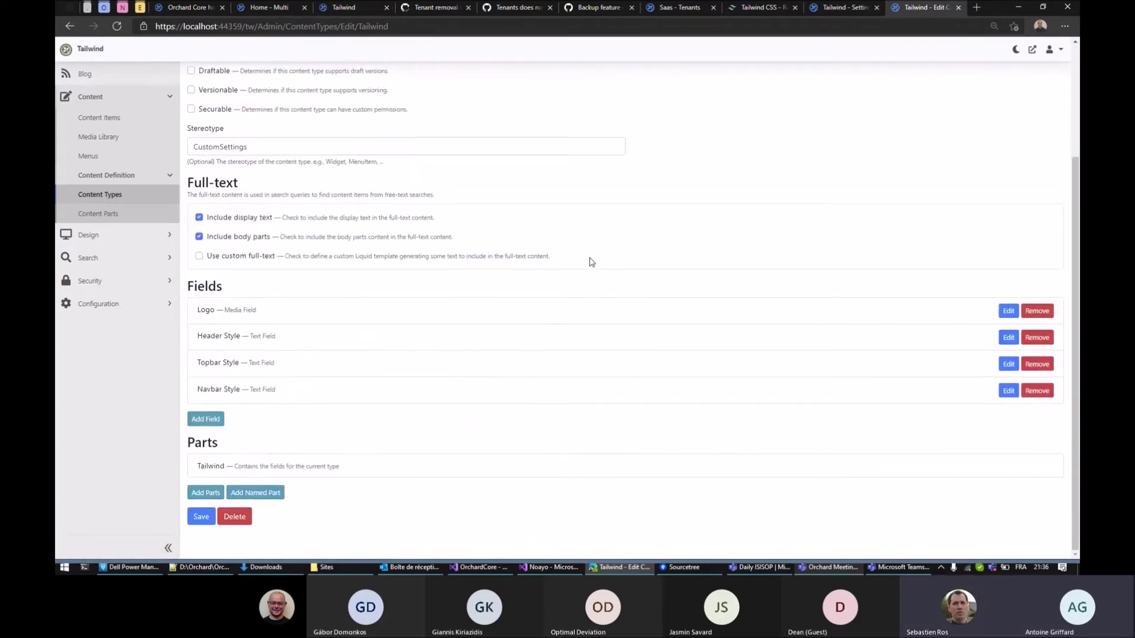
left_click_drag(253, 363, 252, 324)
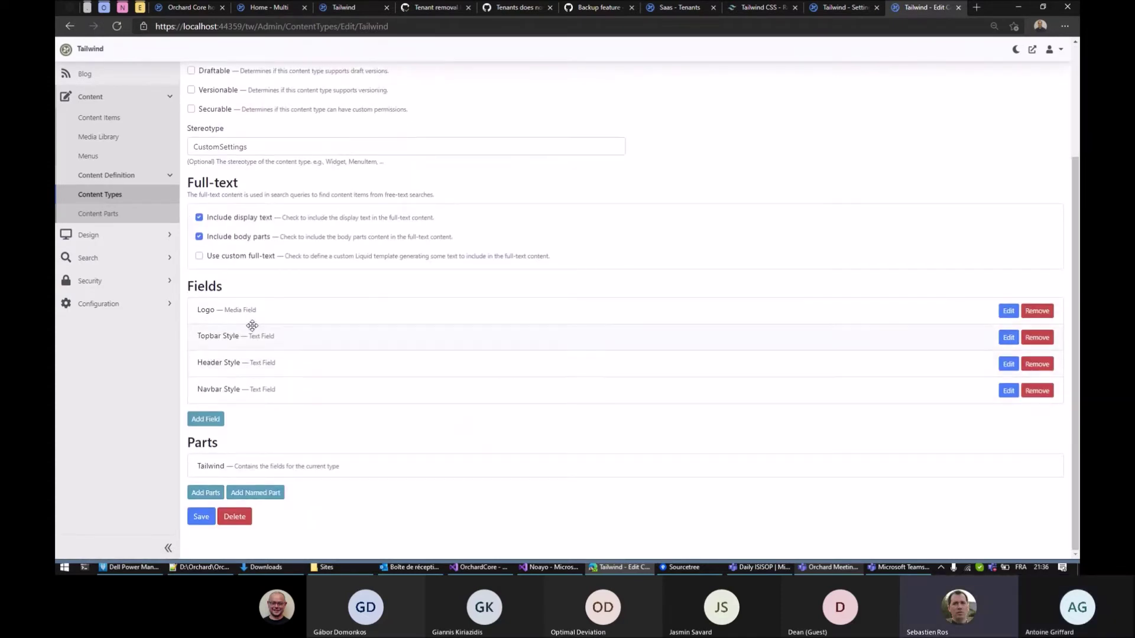
left_click(201, 517)
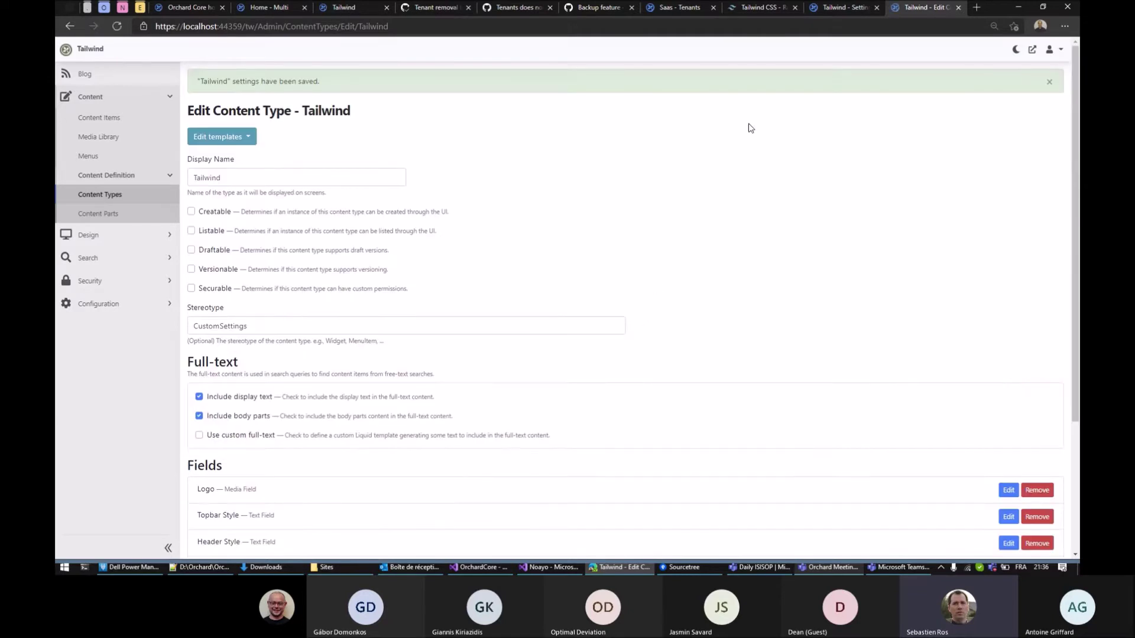
Step: Save the Tailwind site settings with Topbar Style bg-blue-500 text-white
left_click(843, 7)
left_click(201, 425)
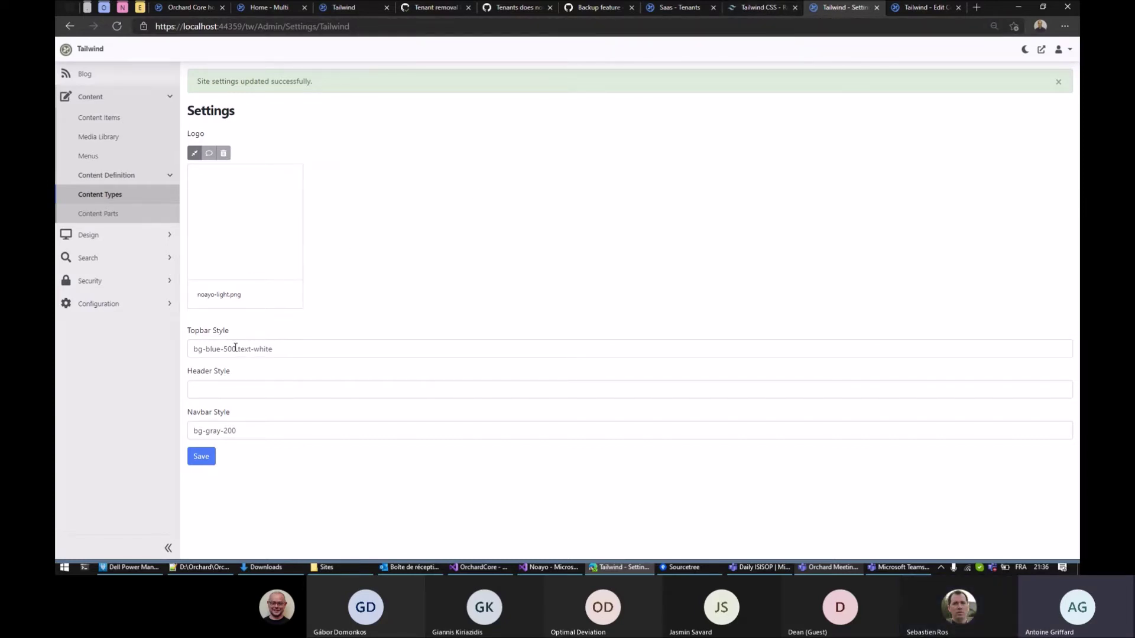
left_click_drag(235, 349, 171, 357)
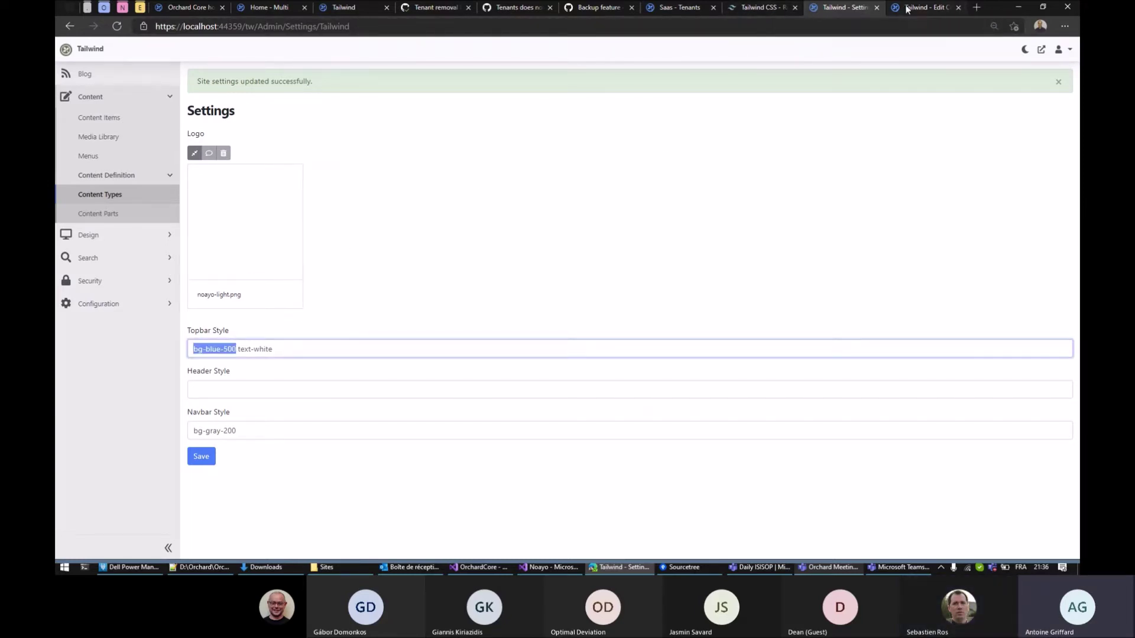
Step: Reload the blog post beside the settings to see the blue top bar, then return to the content type editor
left_click_drag(332, 8, 759, 8)
key("Return")
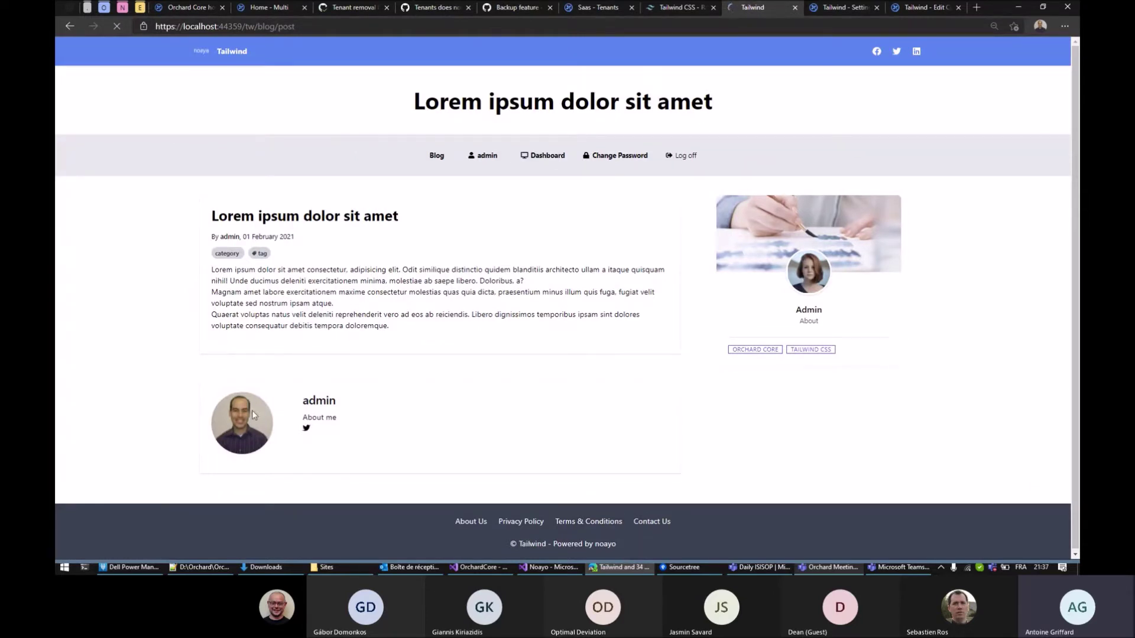
left_click(923, 7)
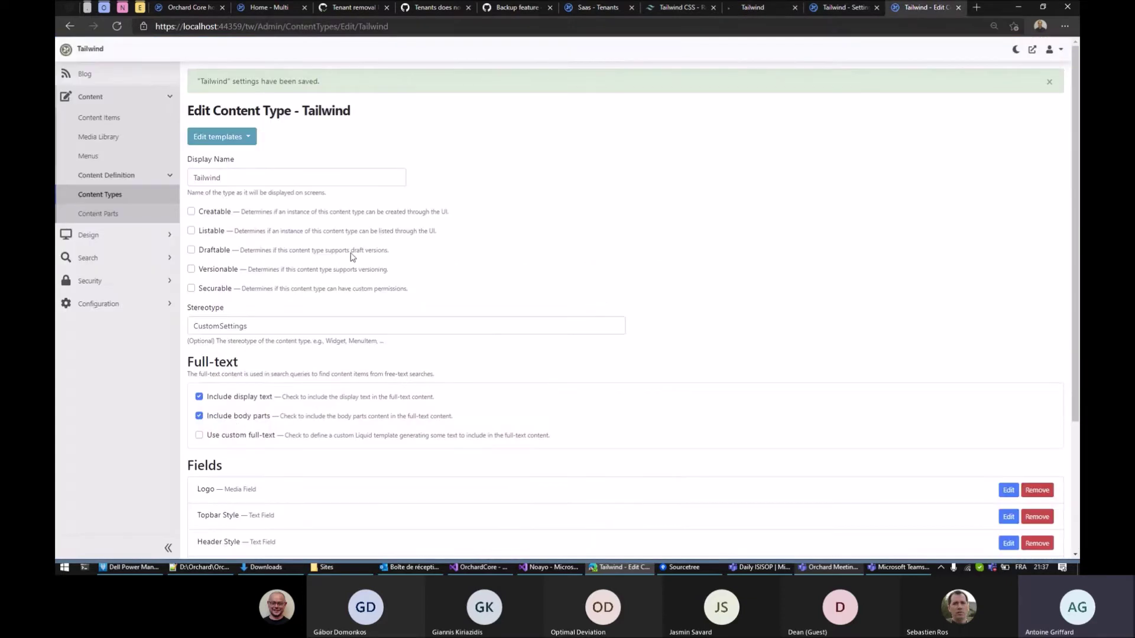
left_click(89, 303)
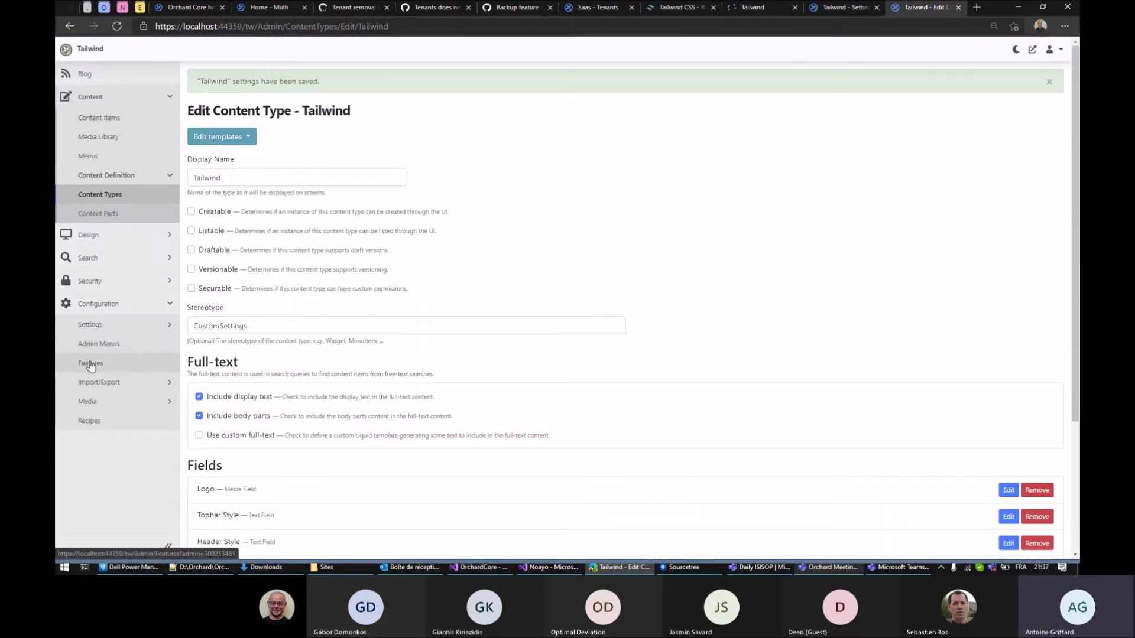
Step: Filter the Features page by 'user' to confirm Custom User Settings is enabled, then list Content Types
middle_click(117, 365)
key("ctrl+Tab")
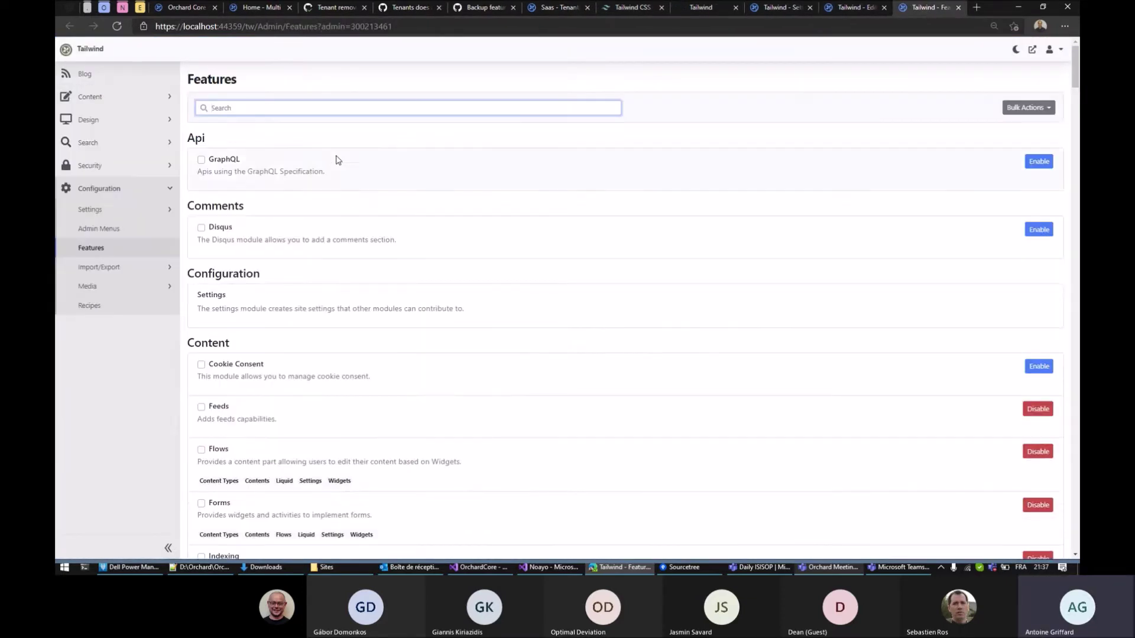
type("user")
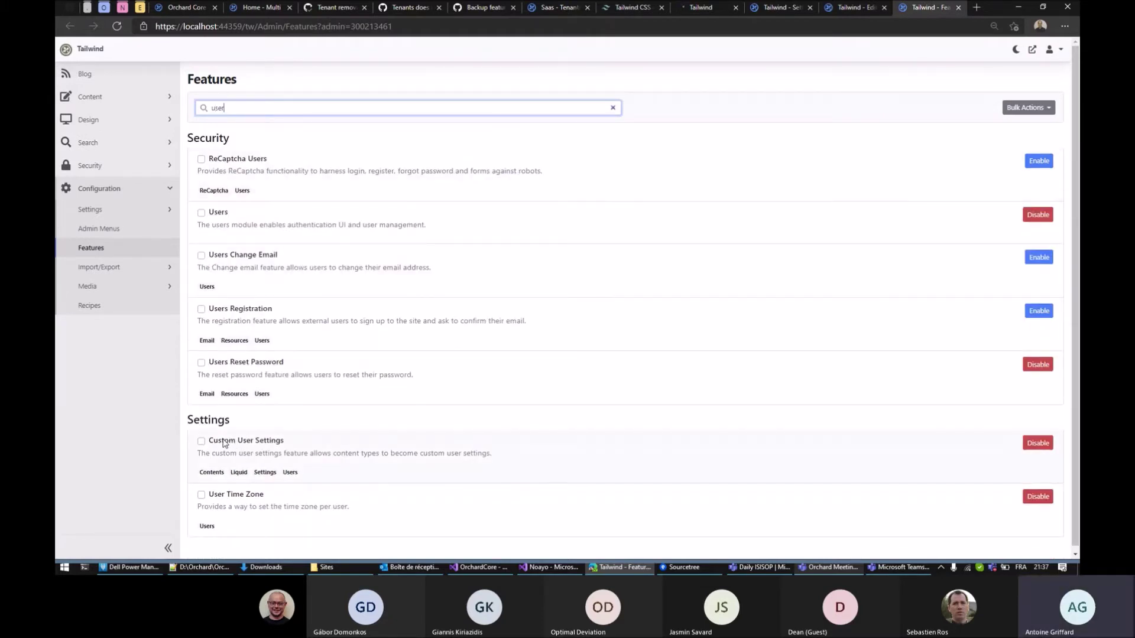
left_click_drag(237, 442, 280, 442)
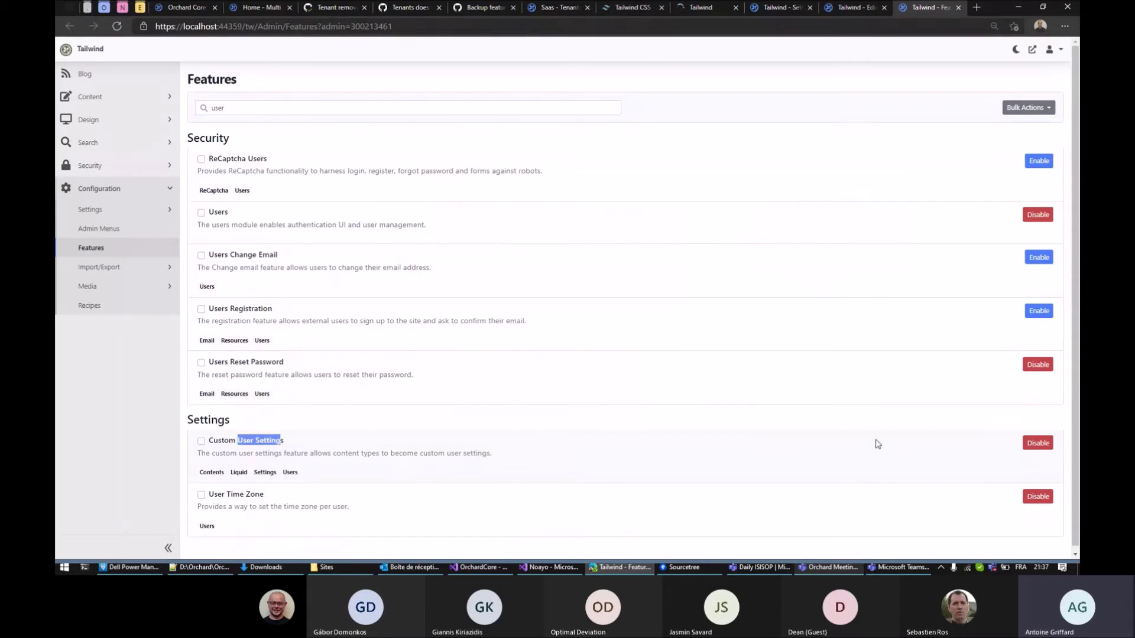
left_click(121, 99)
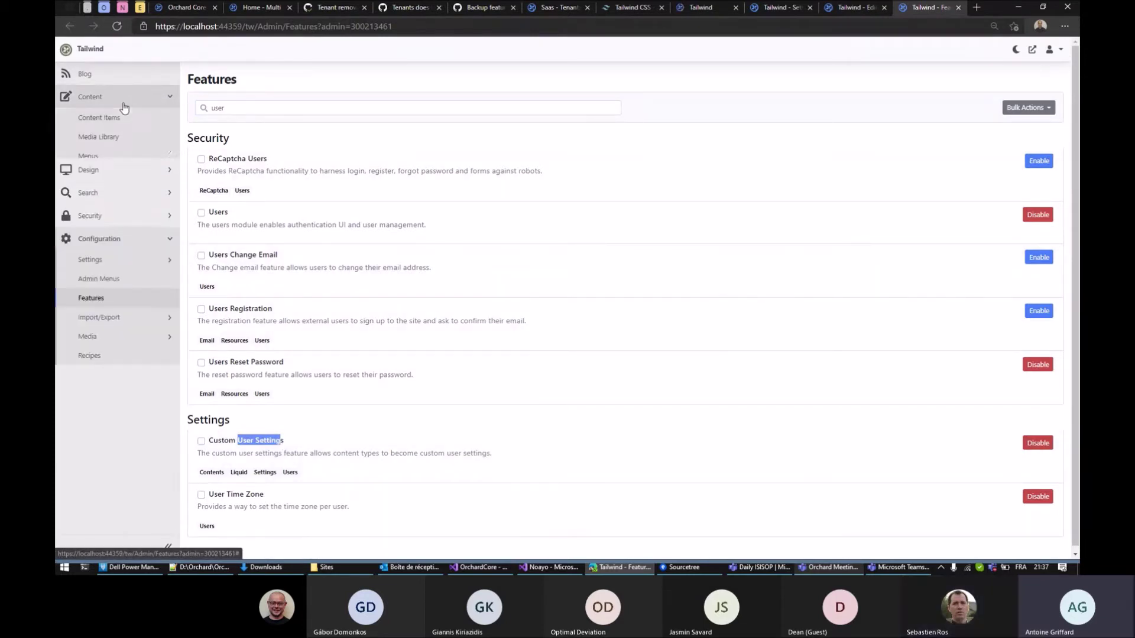
left_click(106, 177)
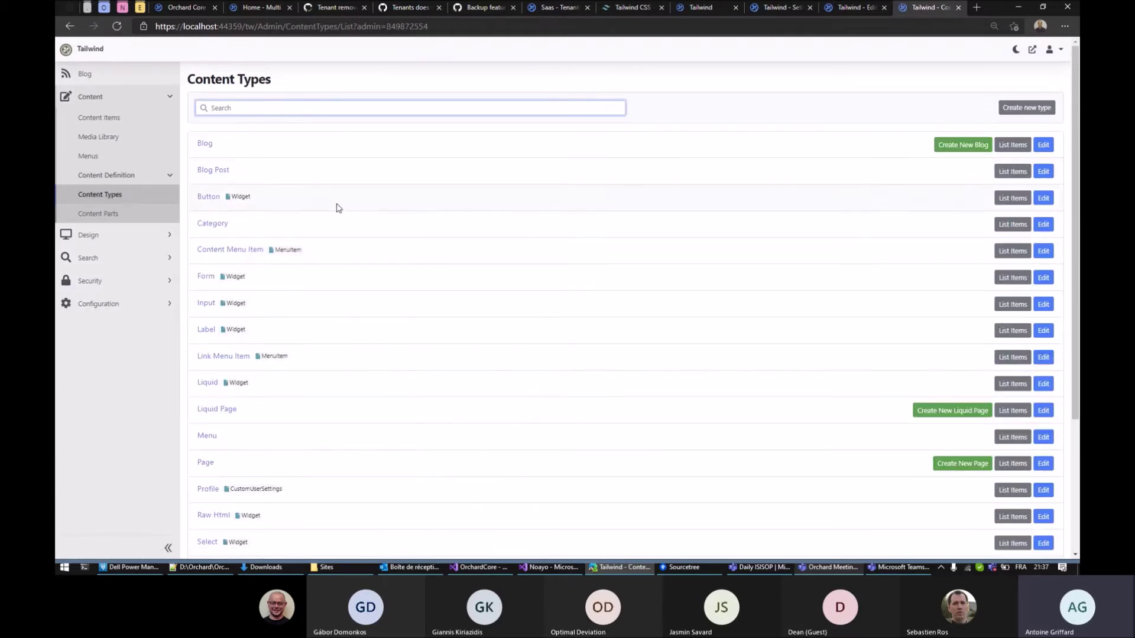
Step: Open the Profile content type to review its CustomUserSettings stereotype, Logo and About fields, and Profile part
scroll(334, 355, "down", 3)
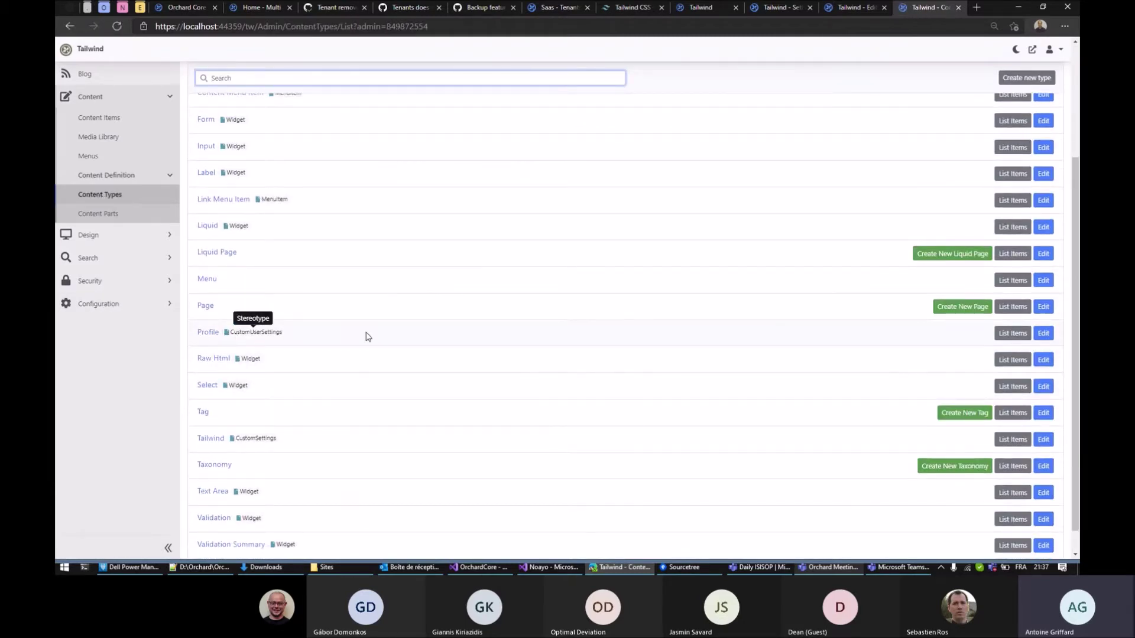
left_click(1041, 333)
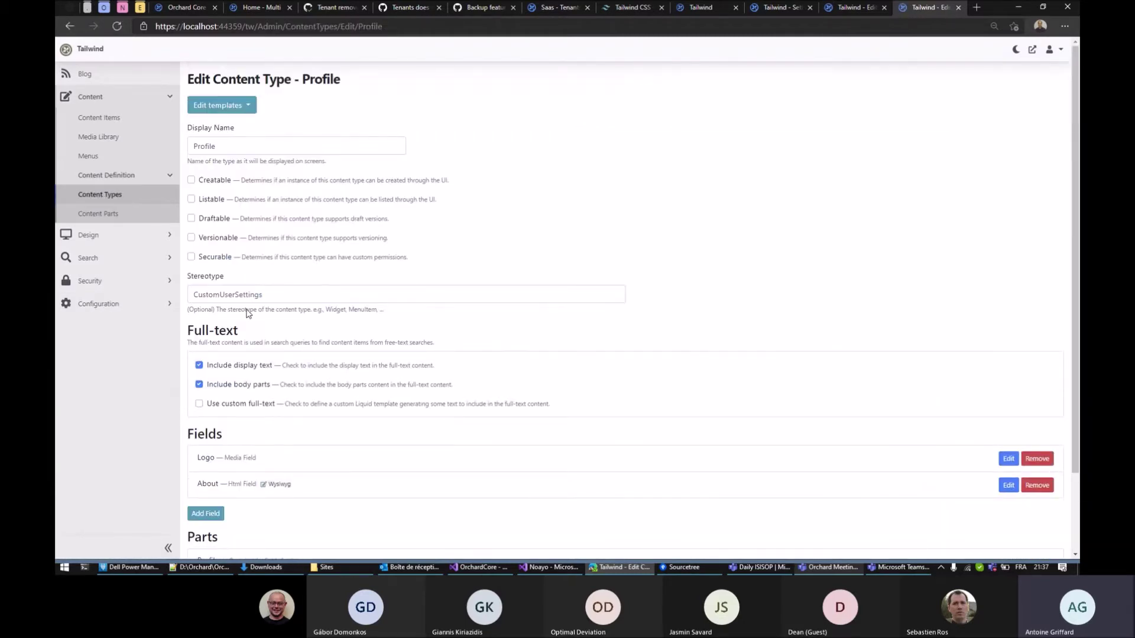
left_click_drag(273, 293, 192, 294)
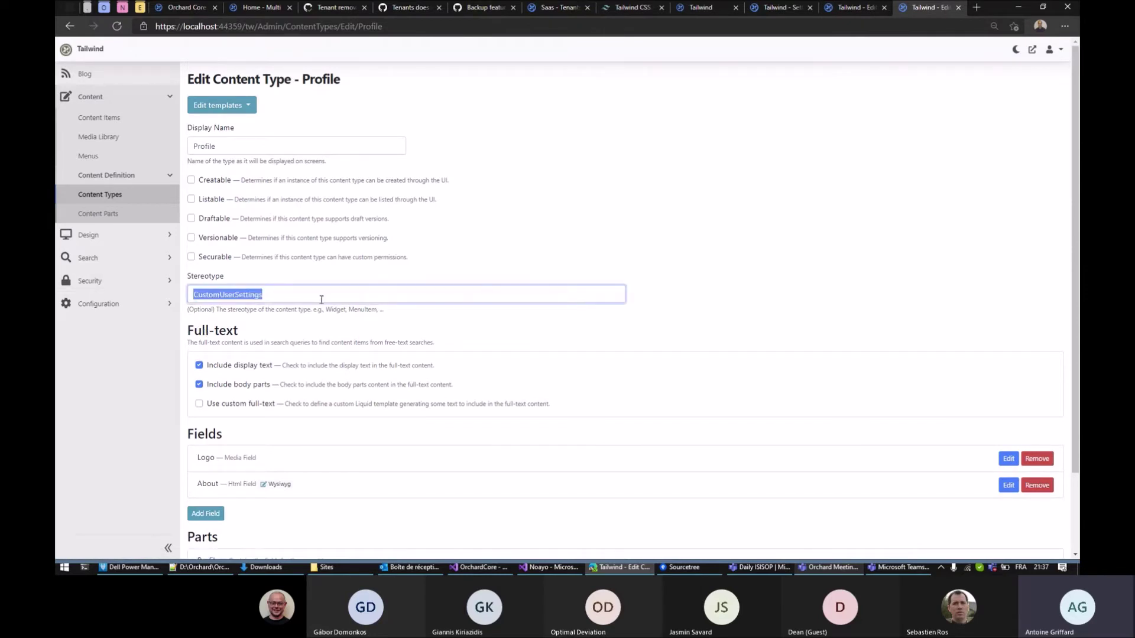
left_click(757, 249)
scroll(597, 306, "down", 2)
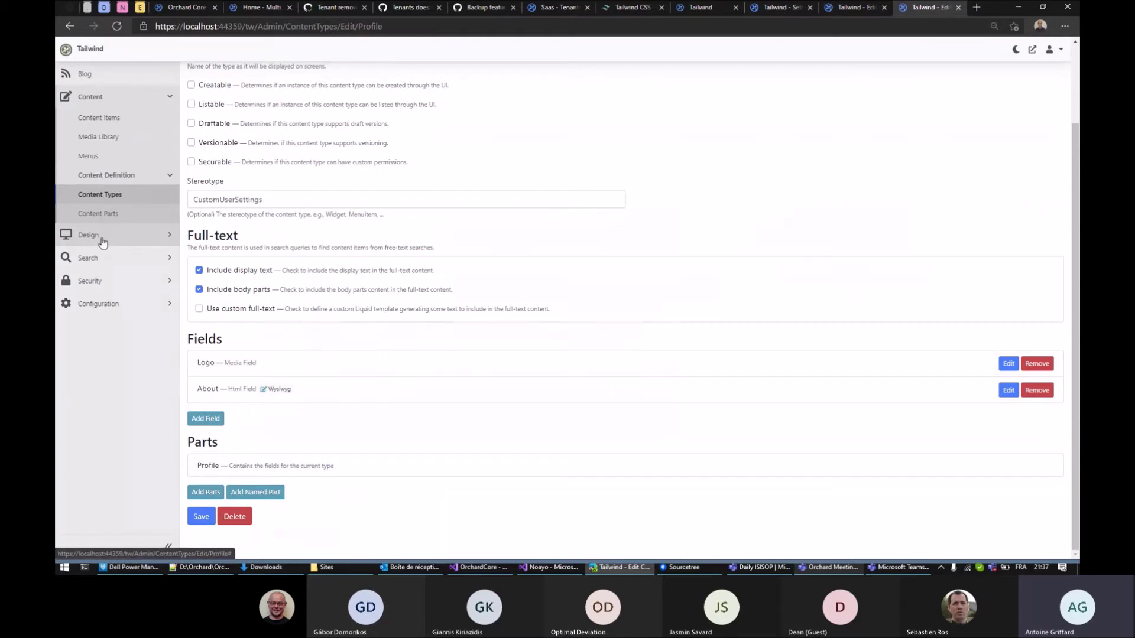
left_click(97, 281)
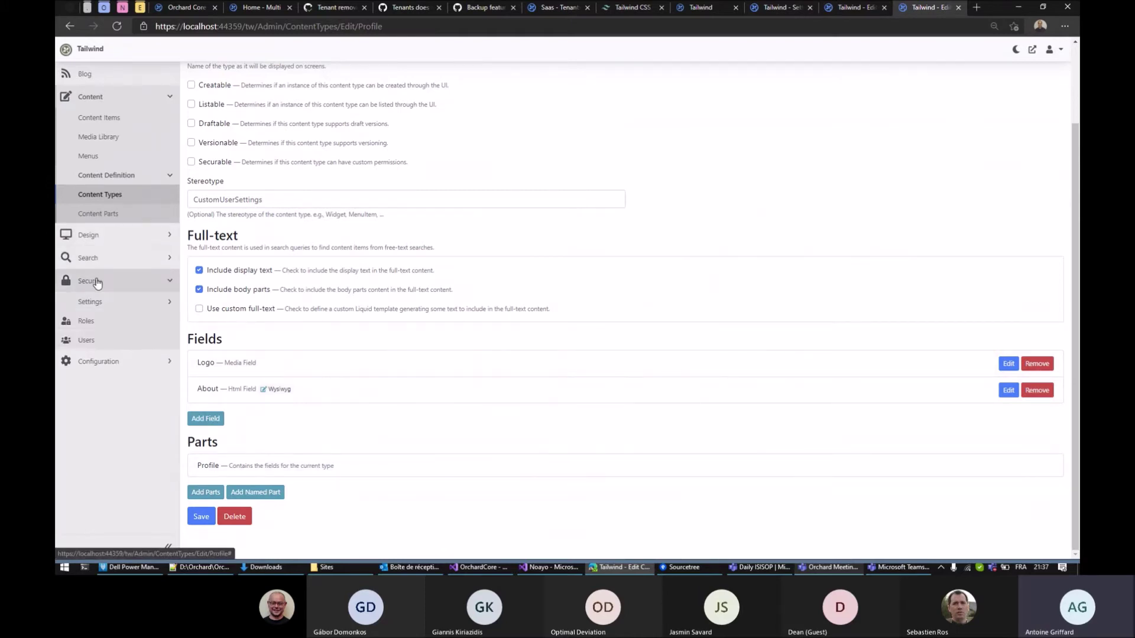
middle_click(87, 340)
Step: Edit the admin user's profile and change its About text to 'This is about me'
left_click(922, 9)
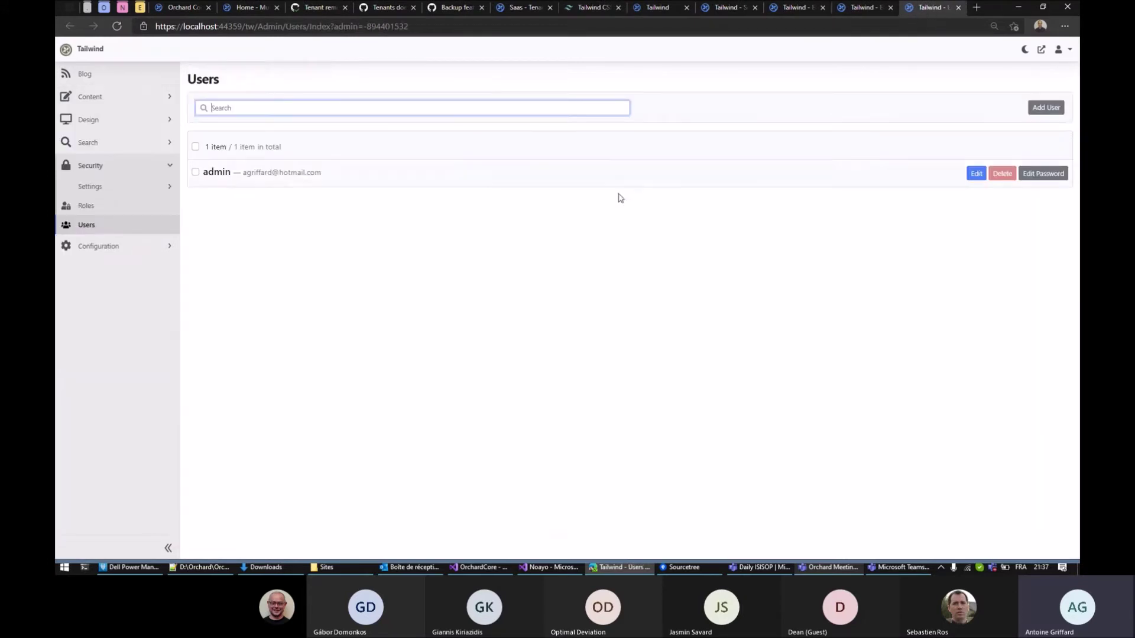
left_click(976, 173)
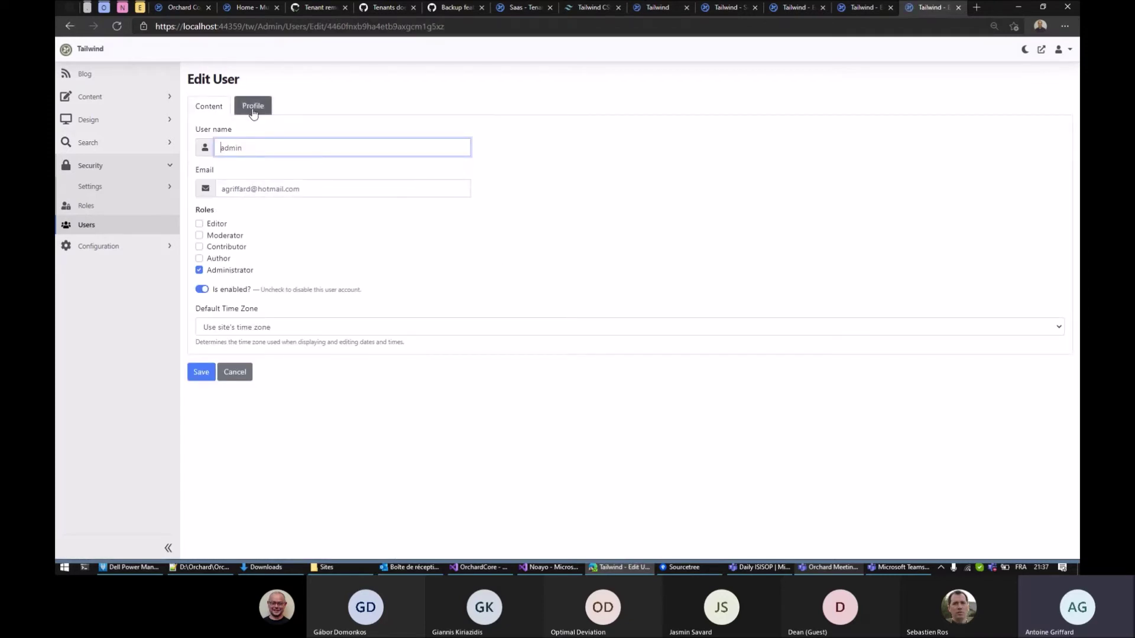
left_click(253, 107)
mouse_move(252, 240)
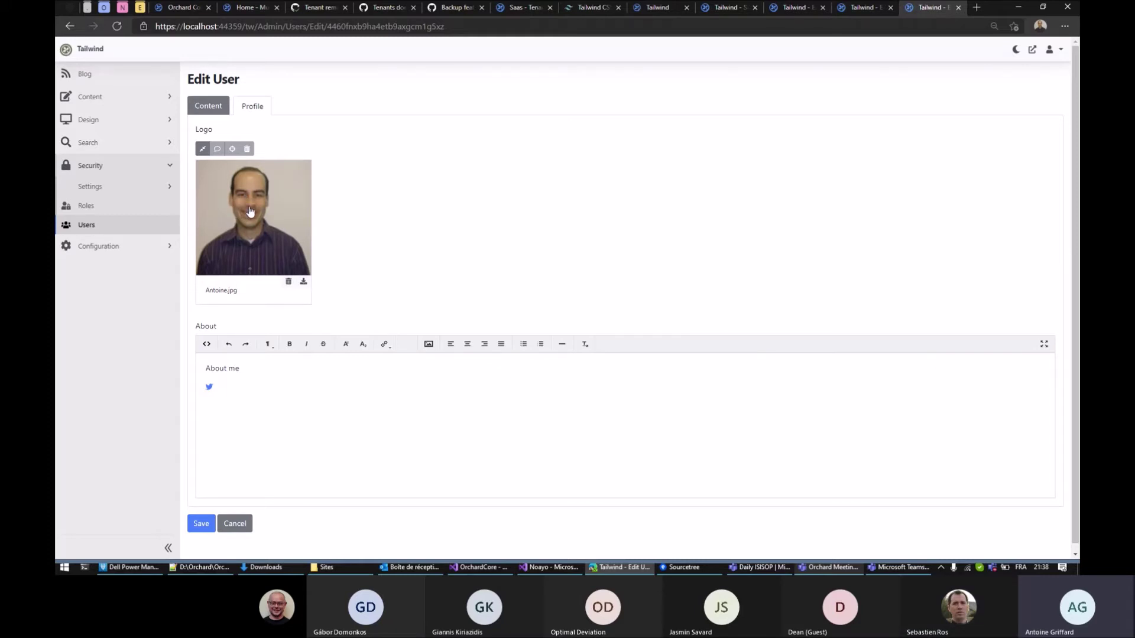
left_click(261, 370)
key("Left")
type("This")
type(" is")
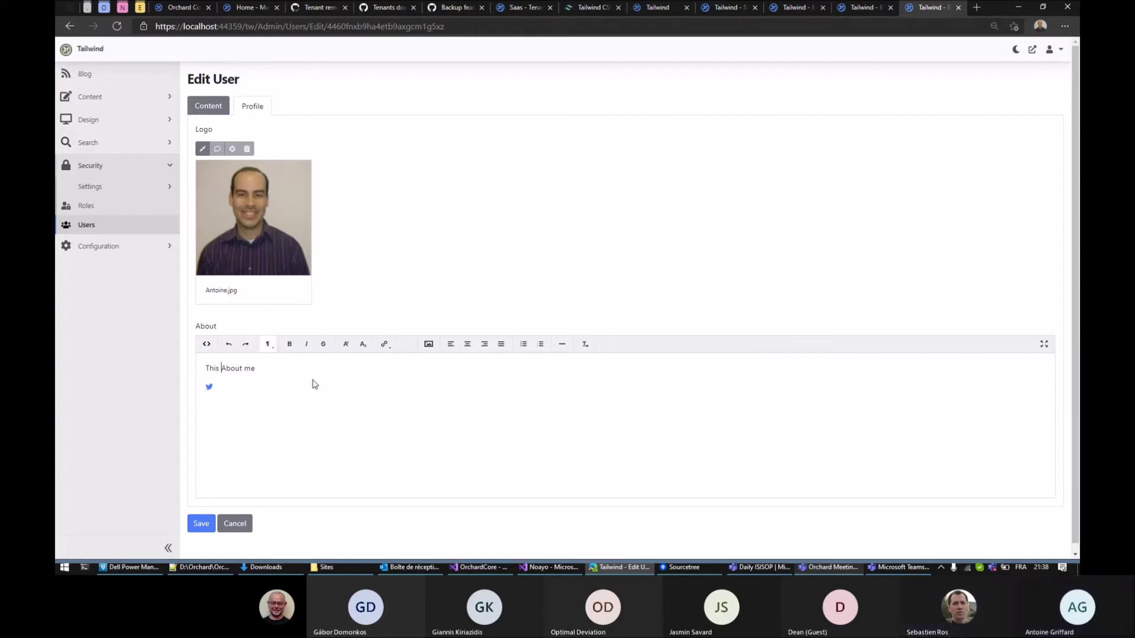
key("Delete")
type("a")
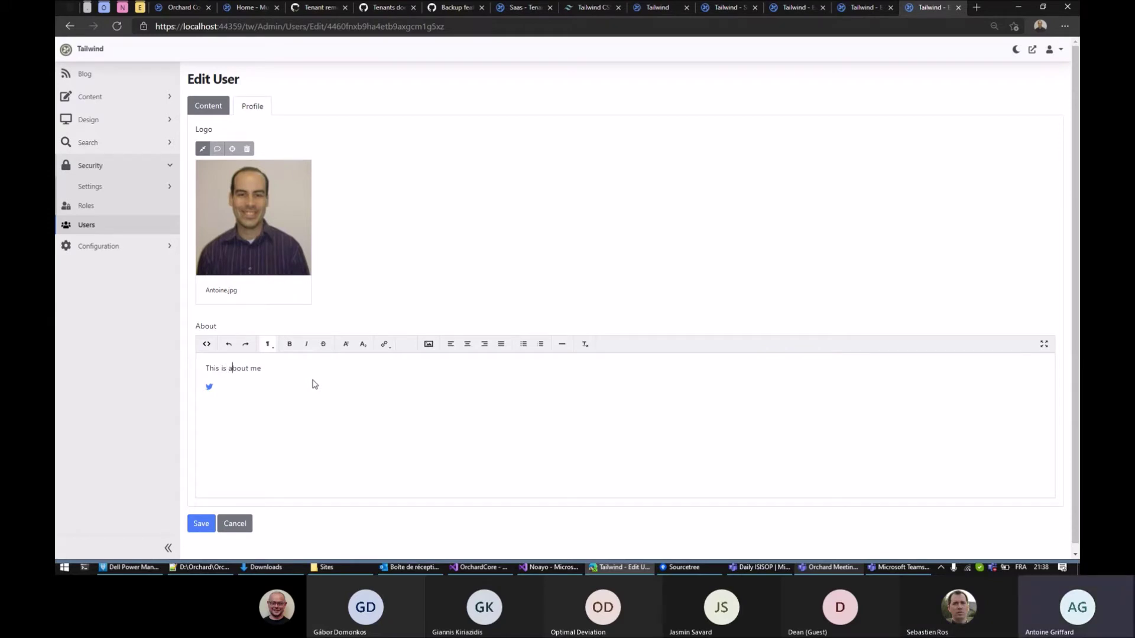
Step: In the About HTML source, duplicate the Twitter icon tag and change it to facebook
left_click(207, 344)
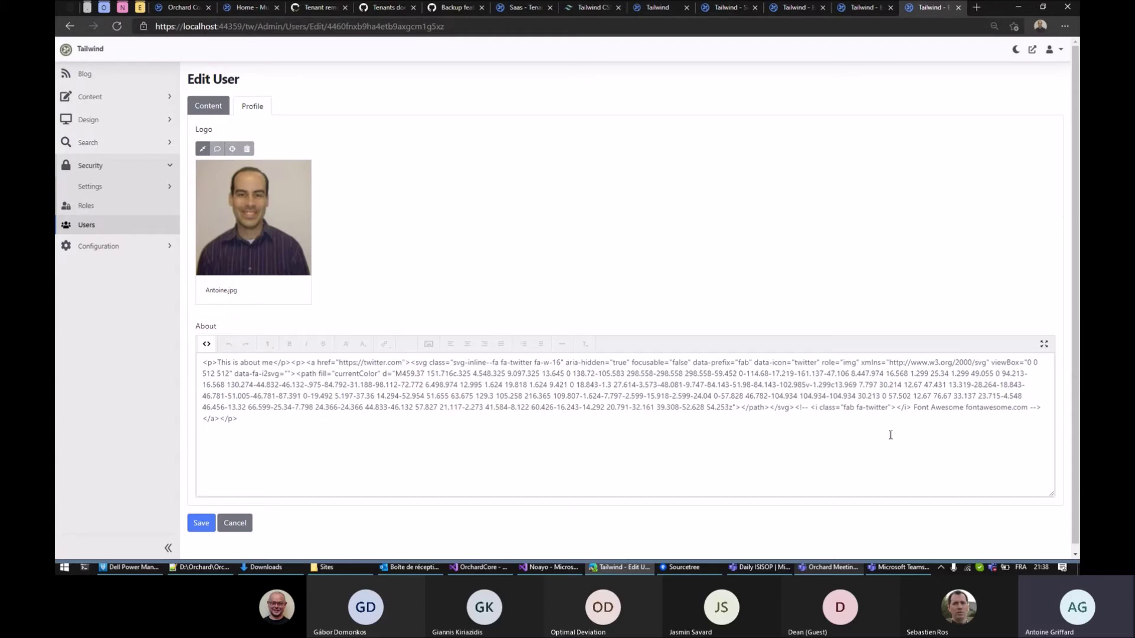
left_click_drag(810, 407, 917, 411)
key("ctrl+c")
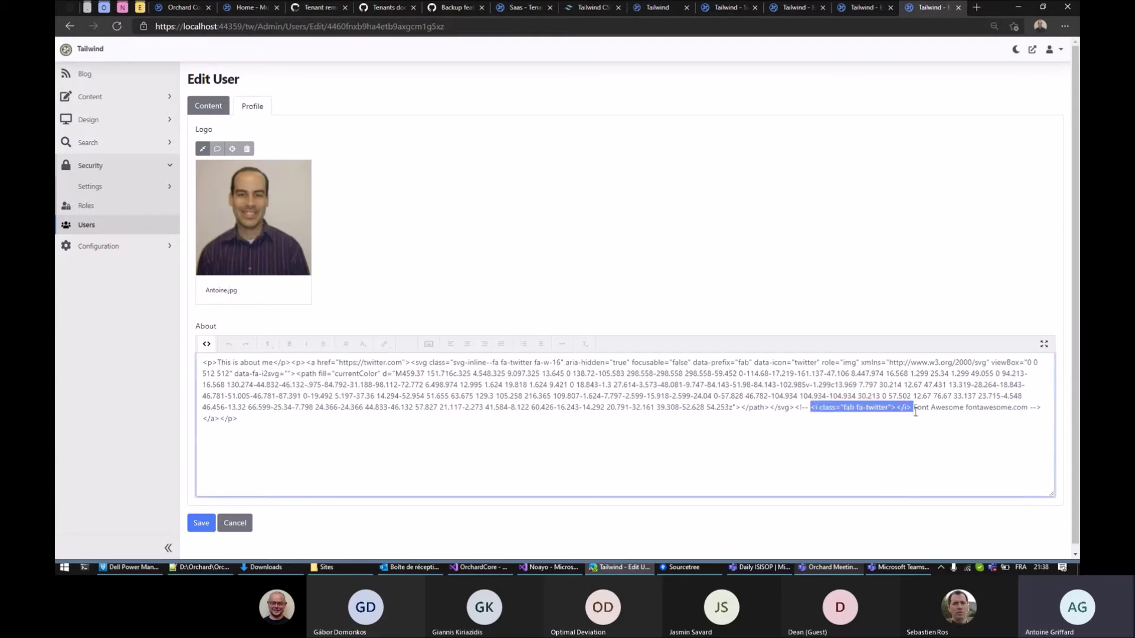
left_click(219, 418)
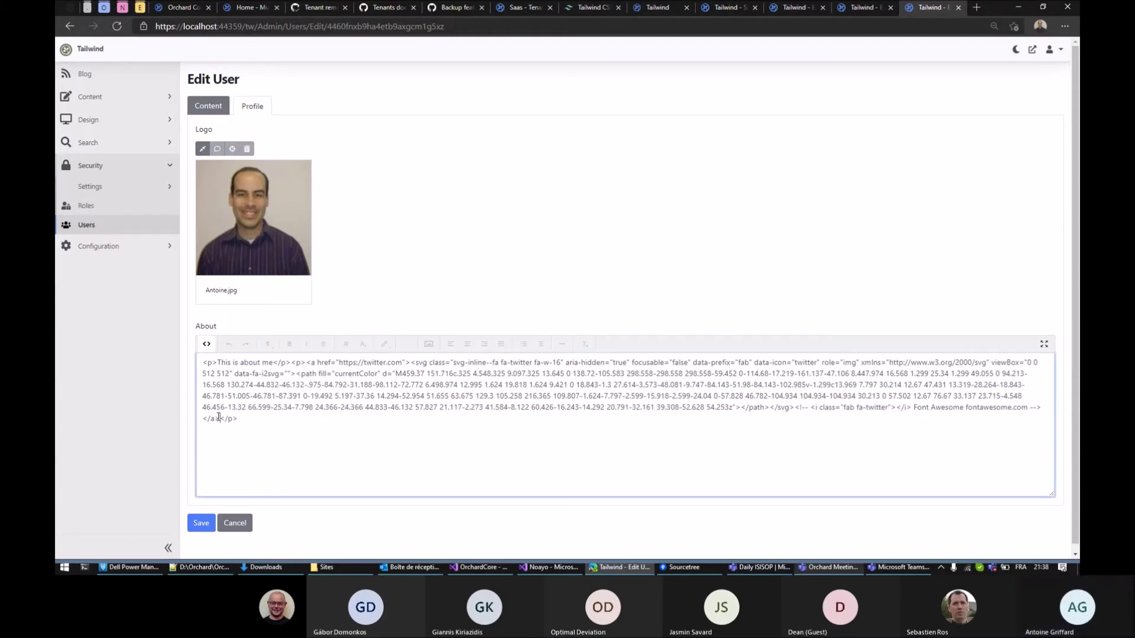
key("Return")
key("Return")
key("Up")
key("ctrl+v")
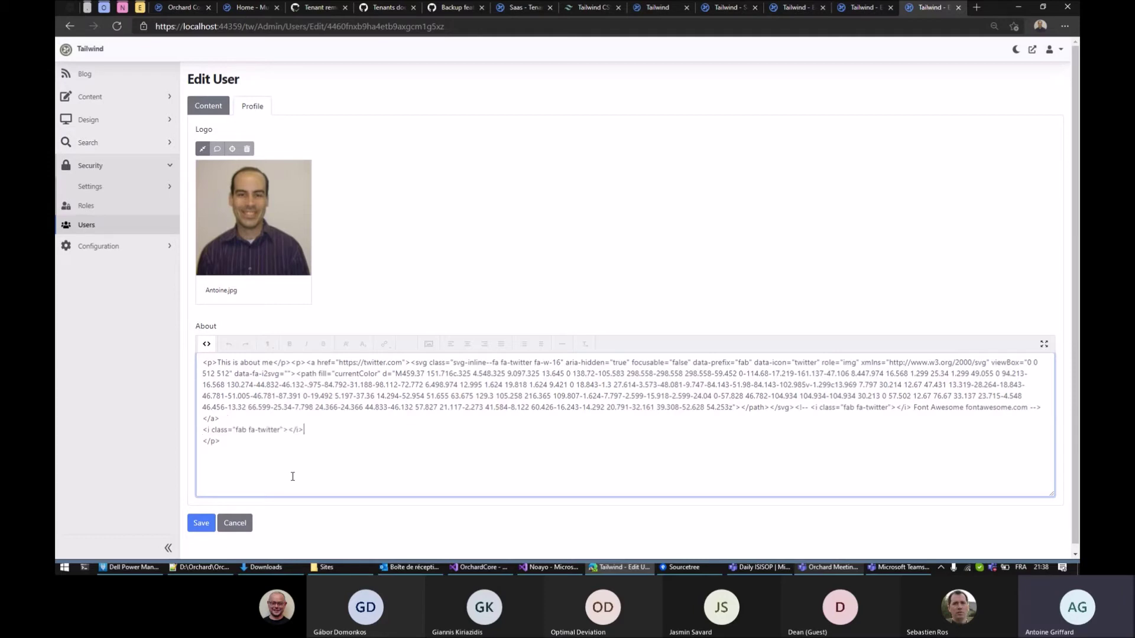
key("ctrl+shift+Left")
type("facebook")
Step: Check the new Facebook icon beside Twitter in the About field and save the admin's profile
left_click(207, 348)
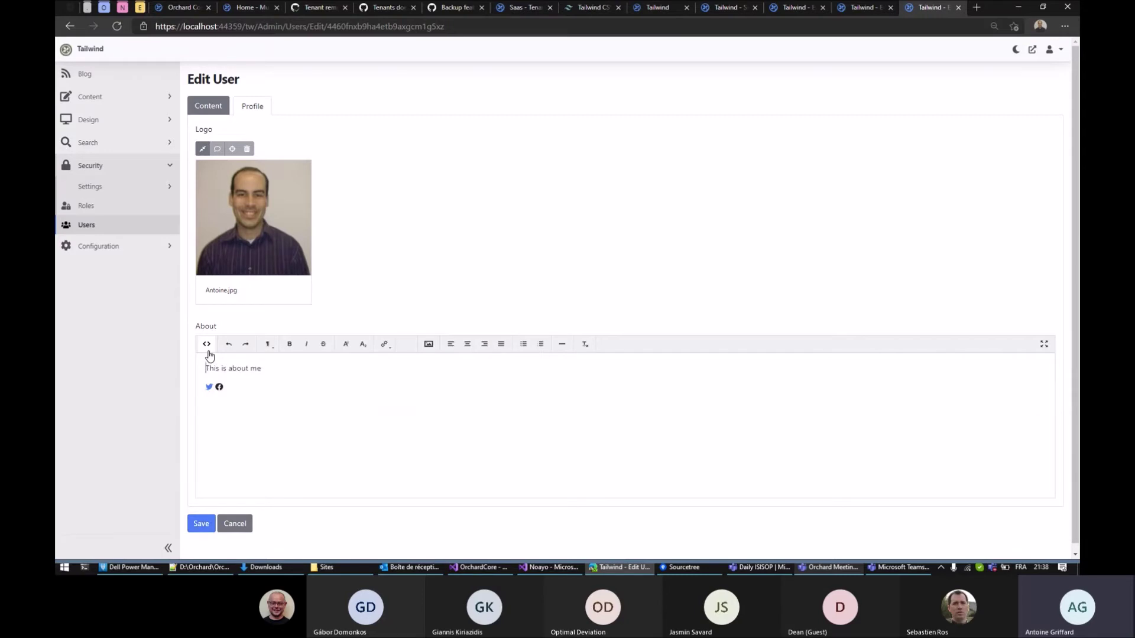
left_click(206, 348)
left_click_drag(203, 430, 700, 456)
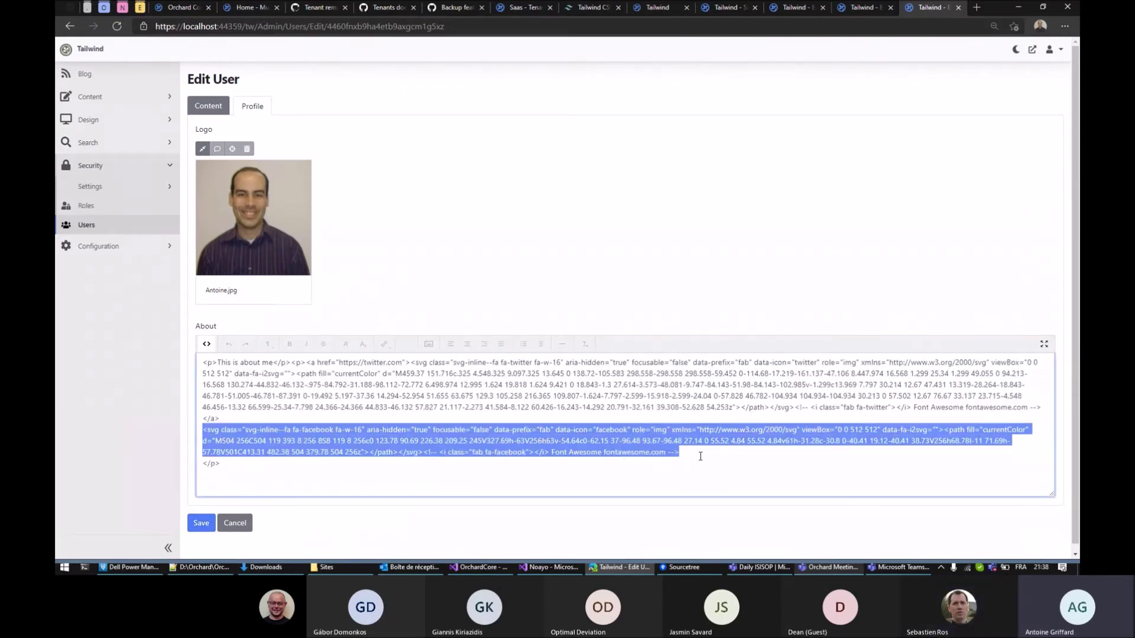
left_click(207, 345)
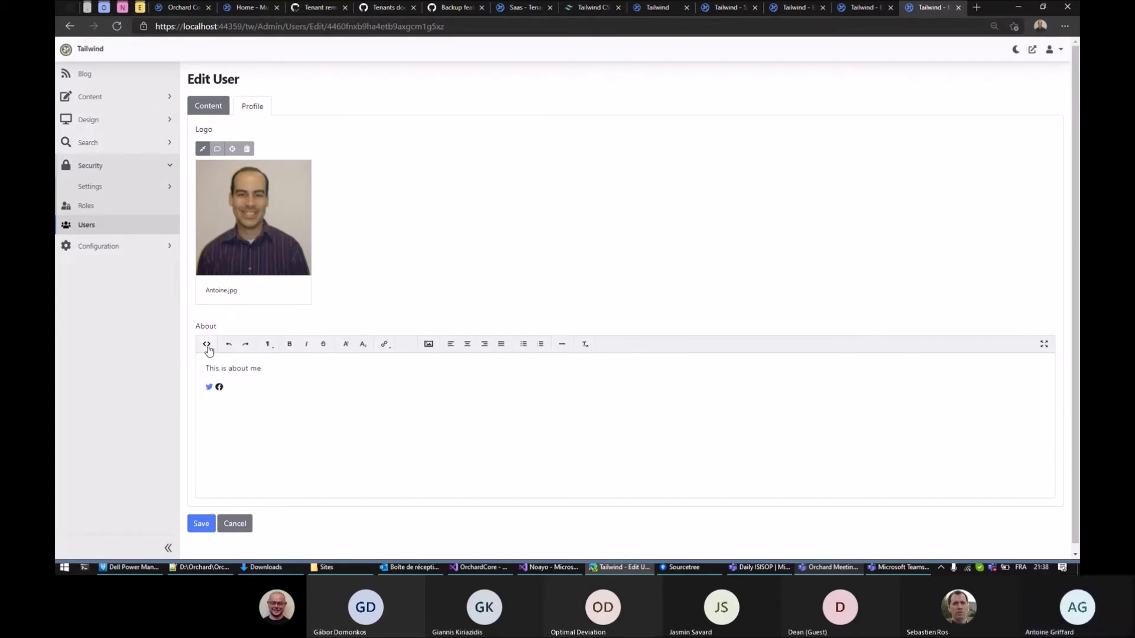
left_click(232, 388)
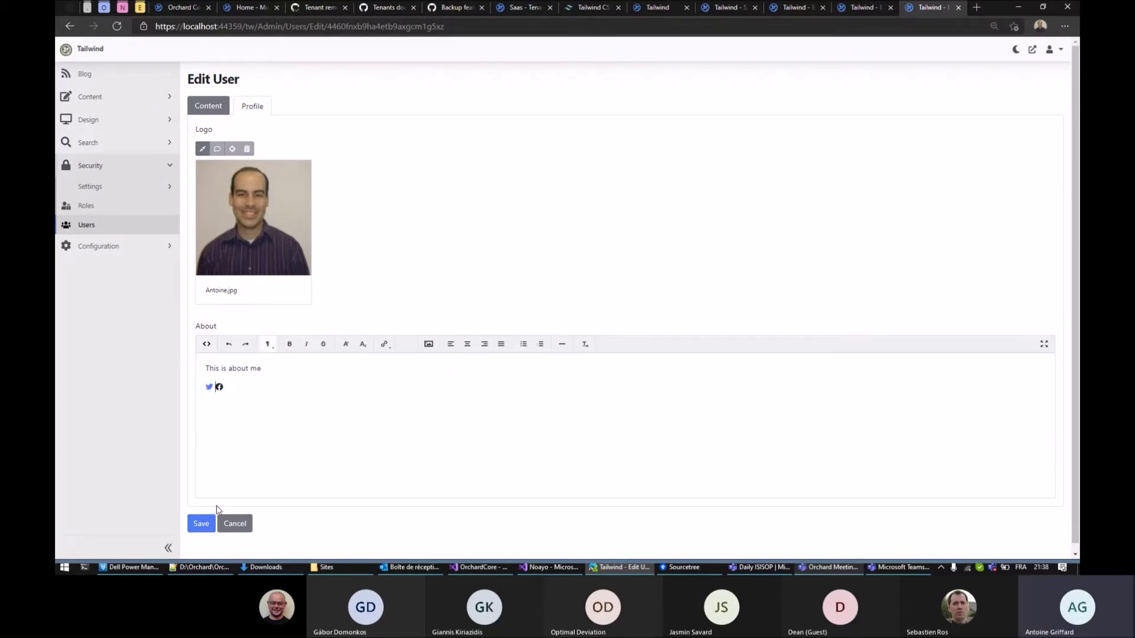
left_click(200, 524)
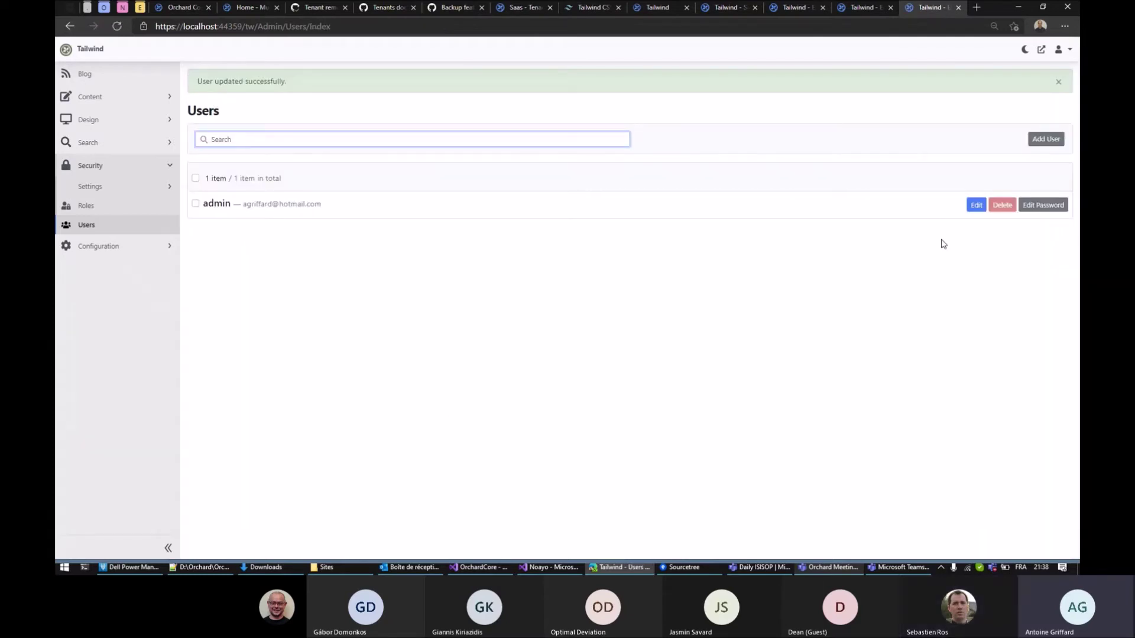
Step: Reload the blog post to pick up the updated profile changes
left_click(875, 11)
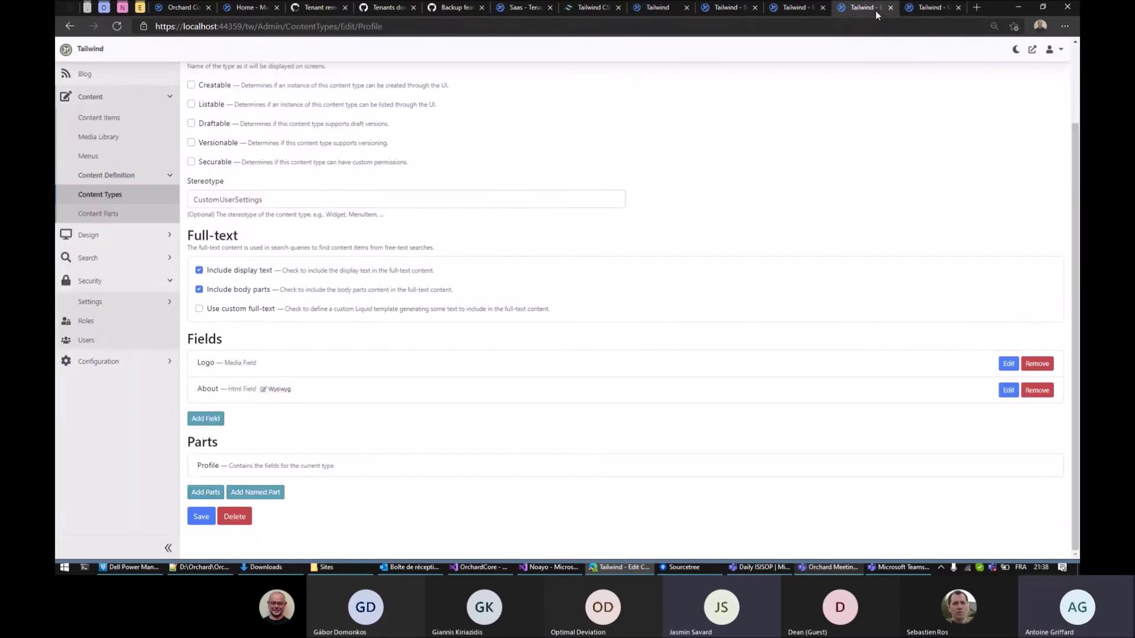
left_click(803, 7)
left_click(736, 10)
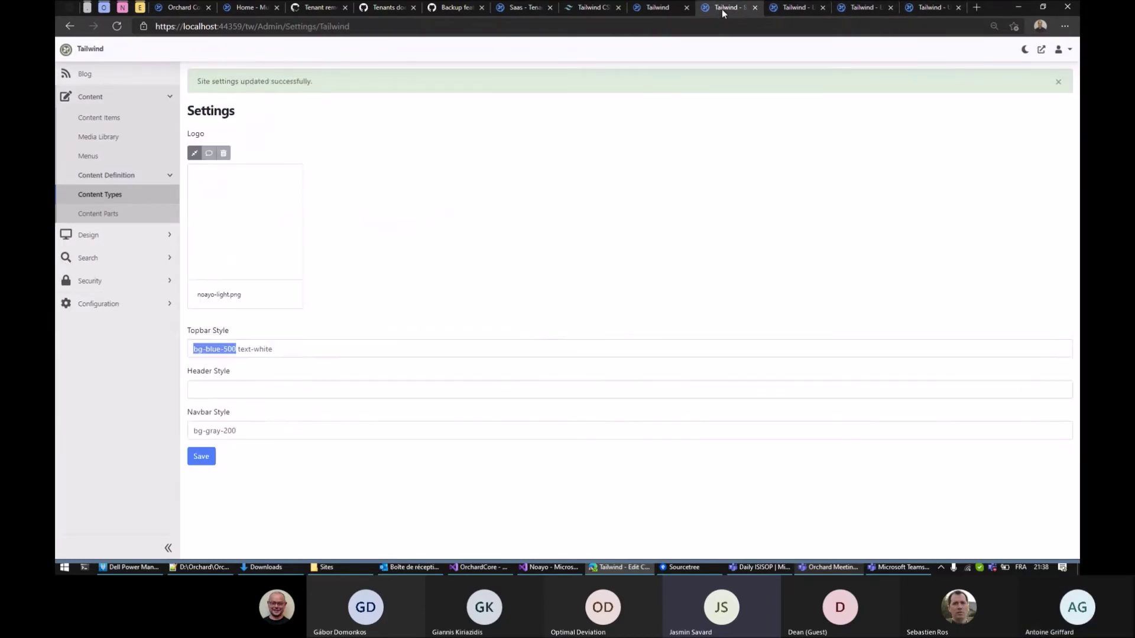
left_click(660, 9)
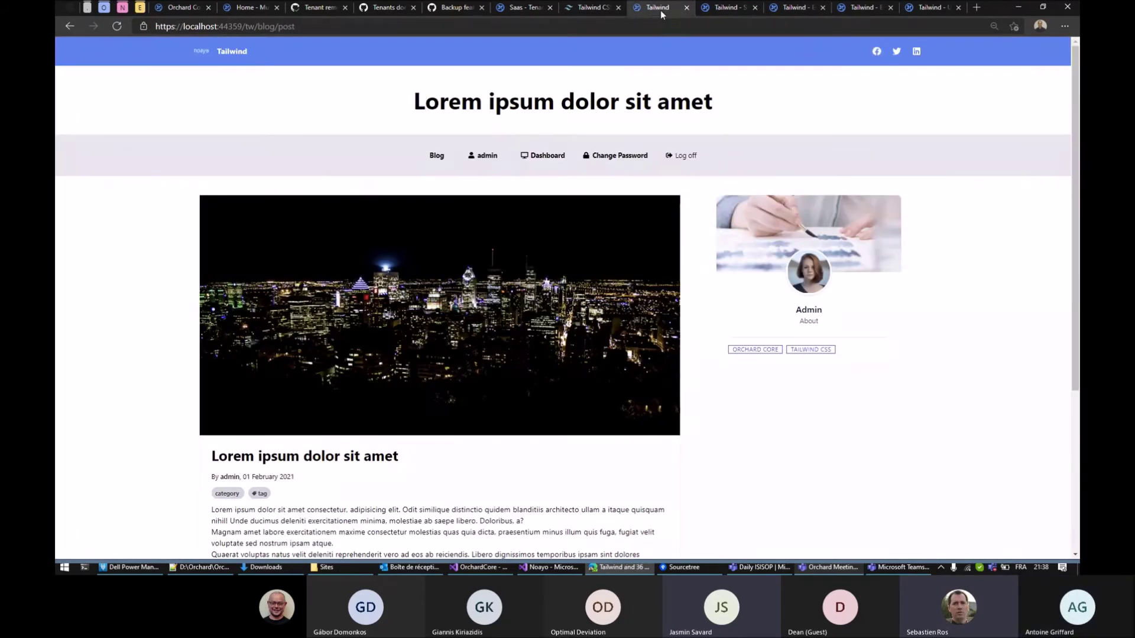
key("F5")
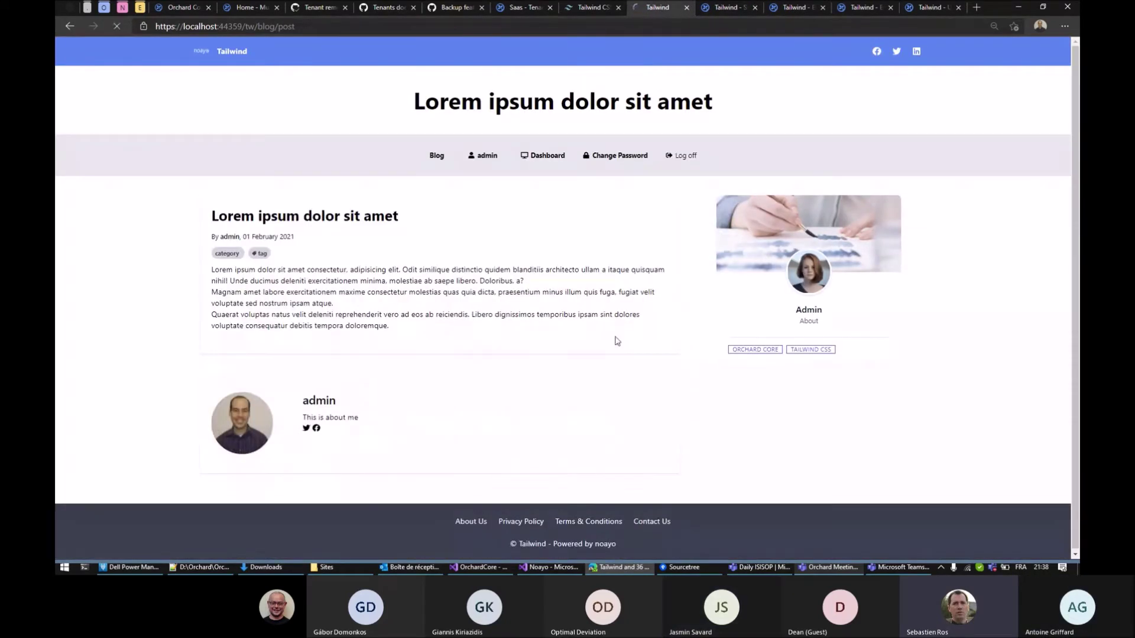
Step: Review the post's author box and footer, then return to the admin Users list
scroll(395, 405, "down", 4)
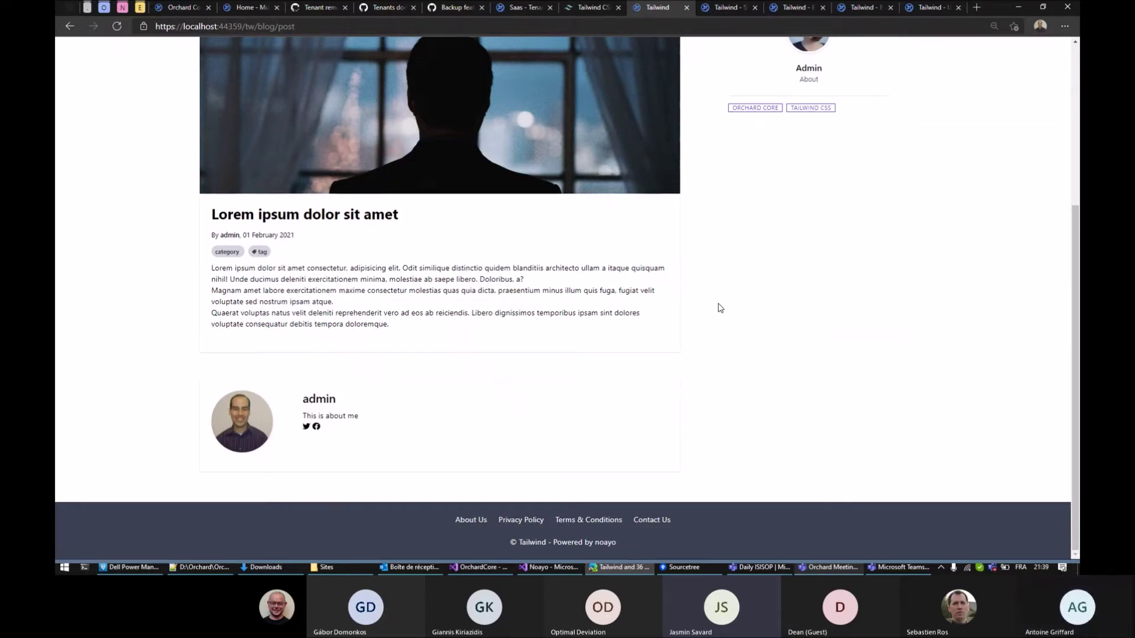
scroll(721, 307, "up", 5)
scroll(732, 374, "down", 4)
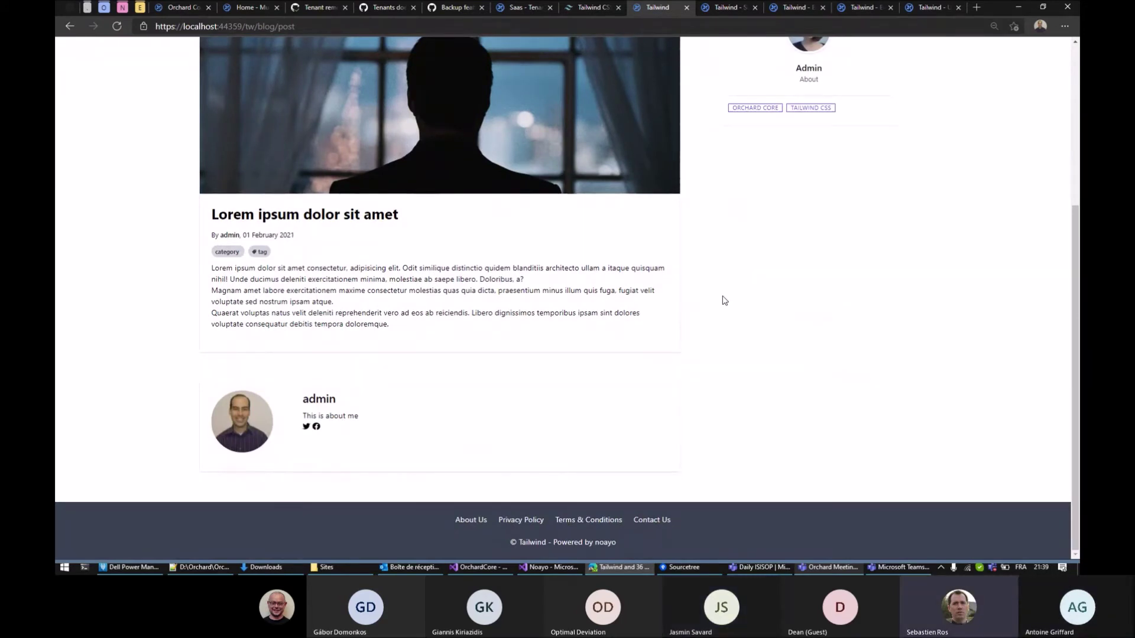
left_click(923, 10)
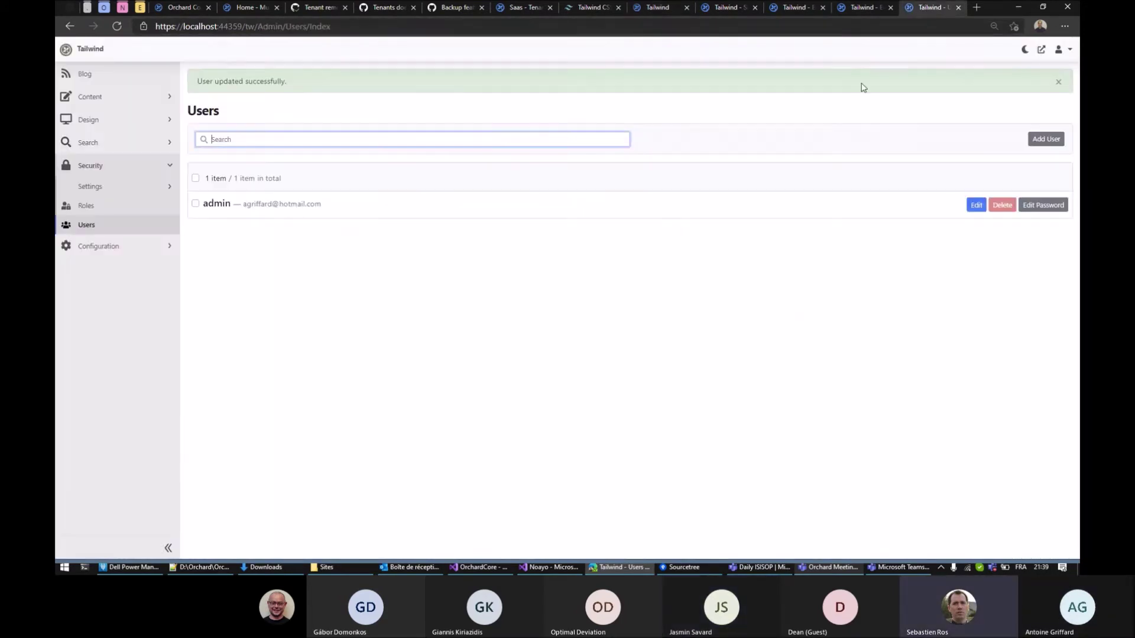
Step: Show the admin's Profile About text as HTML source, revealing the Twitter and Facebook icon markup
left_click(976, 205)
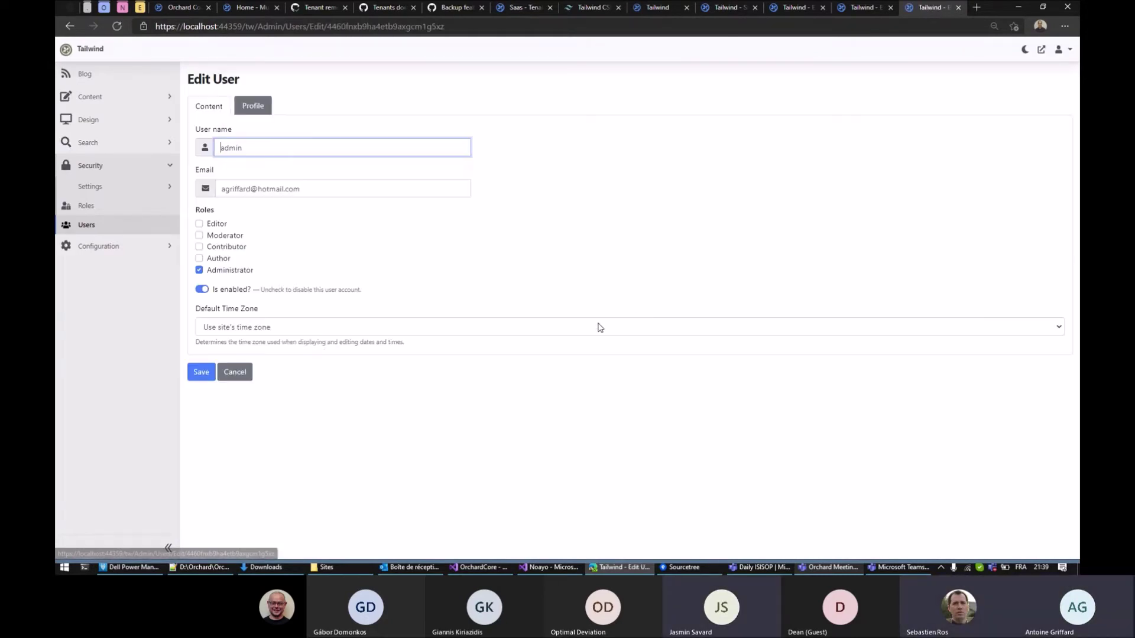
left_click(248, 113)
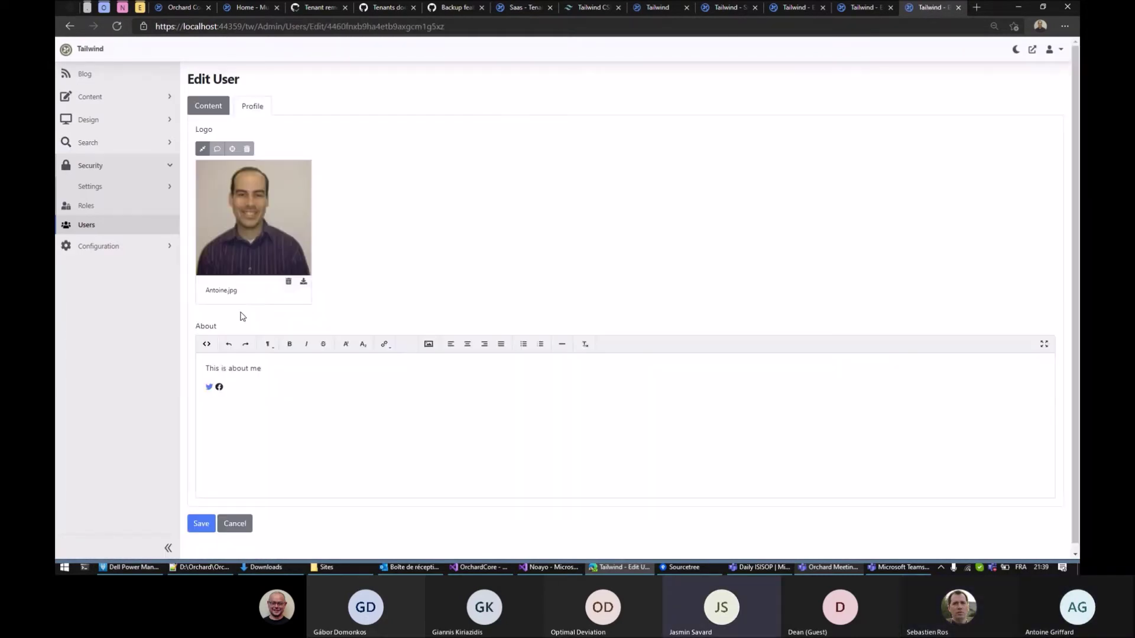
left_click(207, 344)
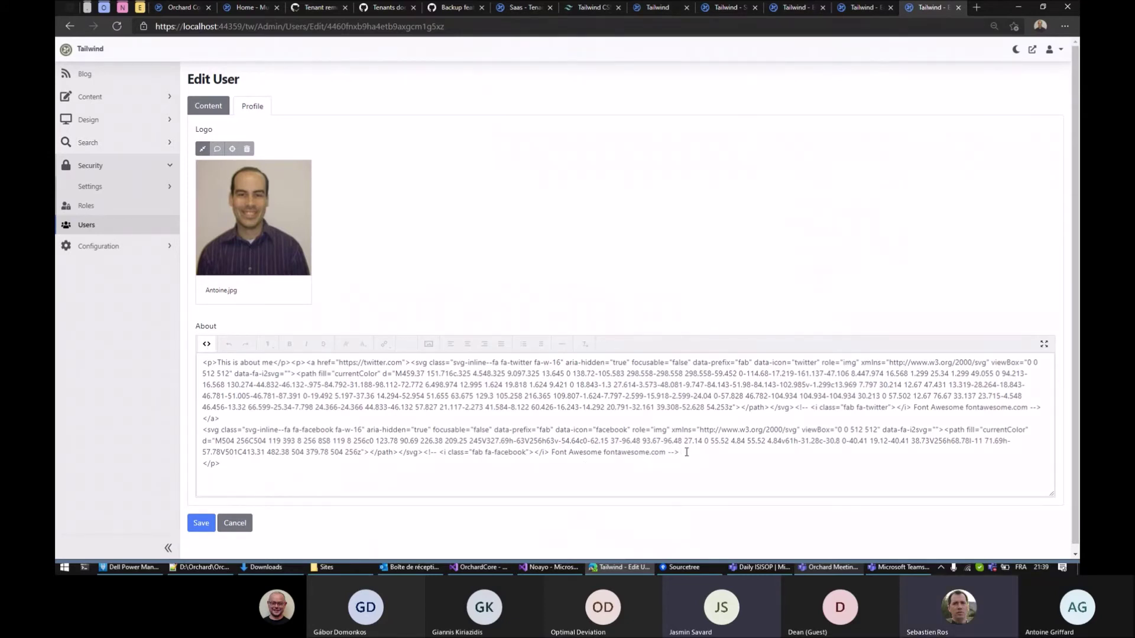
left_click_drag(686, 452, 423, 456)
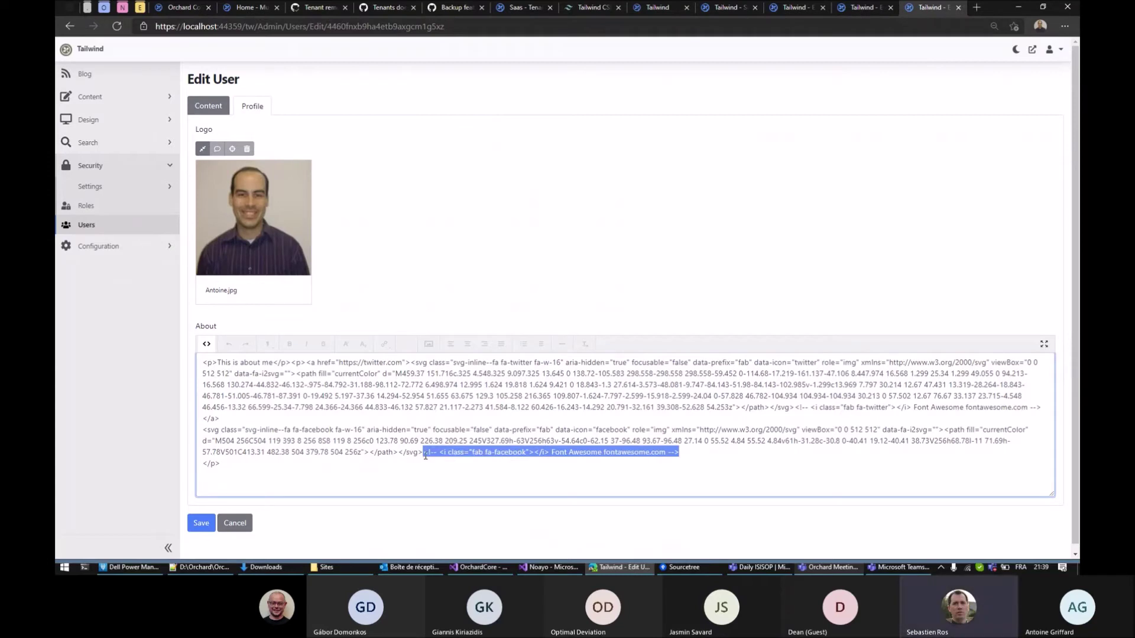
left_click(420, 422)
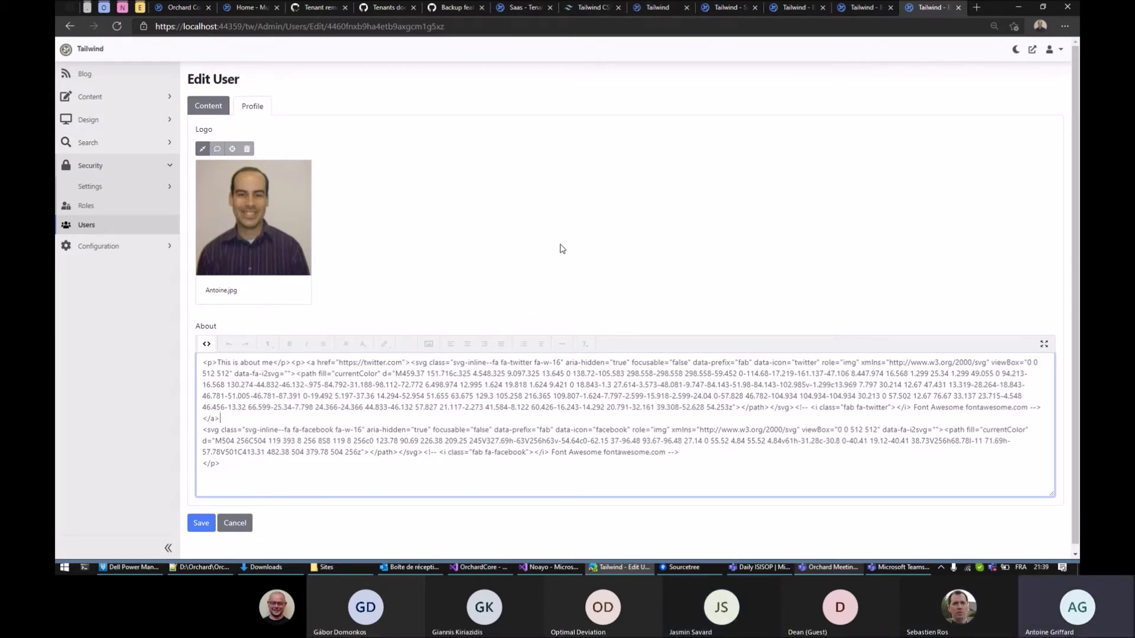
Step: Move the blog post tab to the end and review its top-bar social icons and author box
left_click(857, 10)
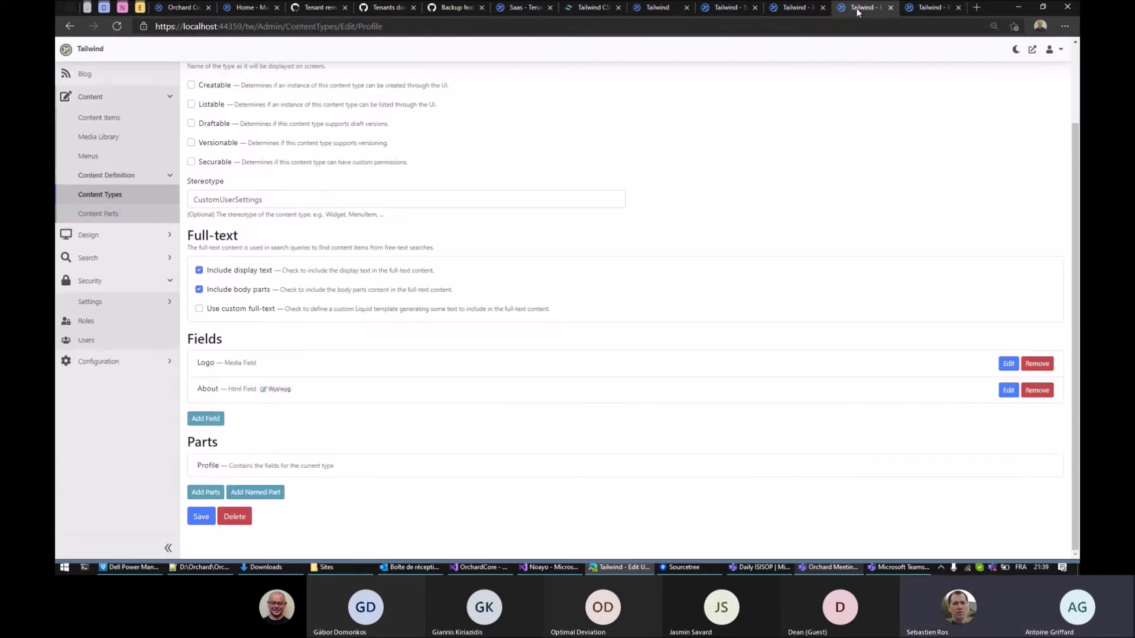
left_click(647, 7)
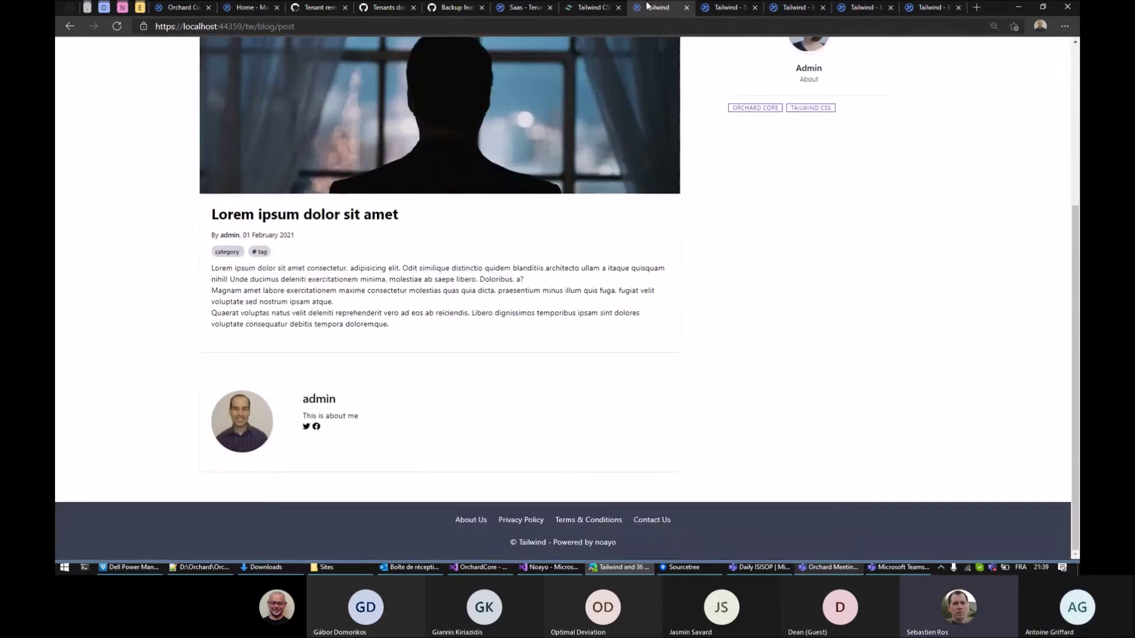
left_click_drag(647, 6, 928, 7)
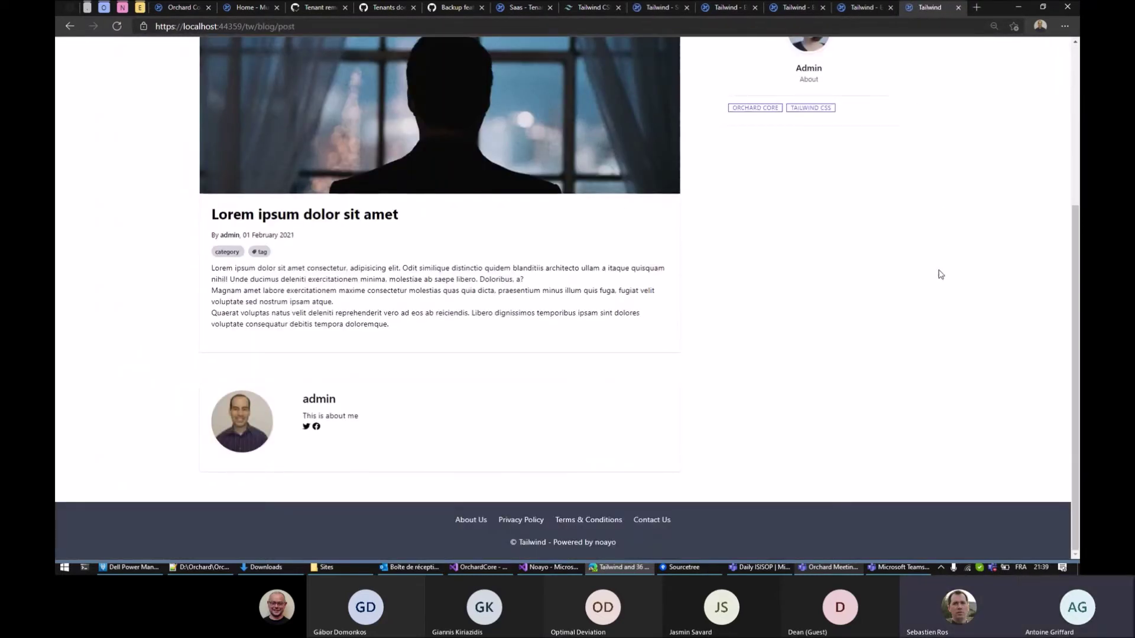
scroll(861, 280, "up", 3)
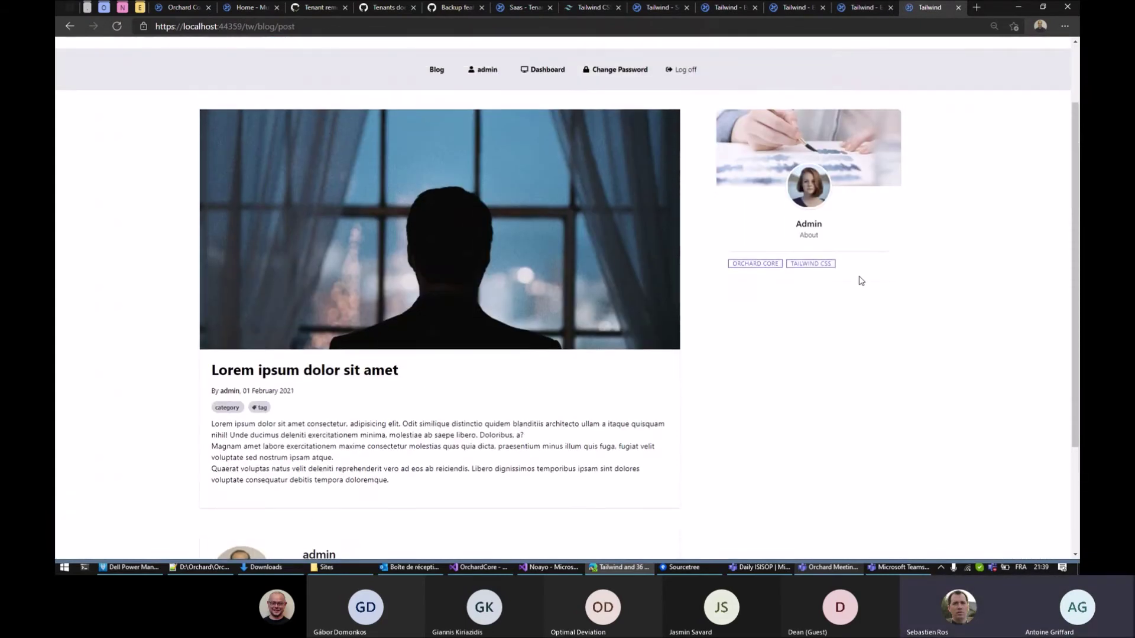
scroll(908, 305, "up", 2)
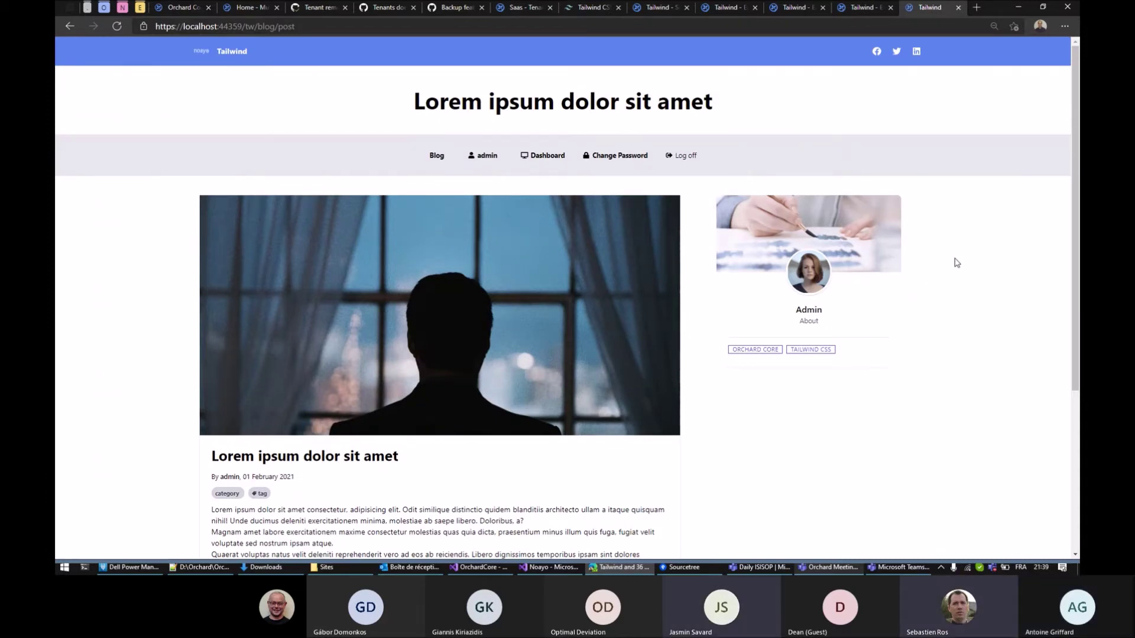
scroll(956, 263, "down", 2)
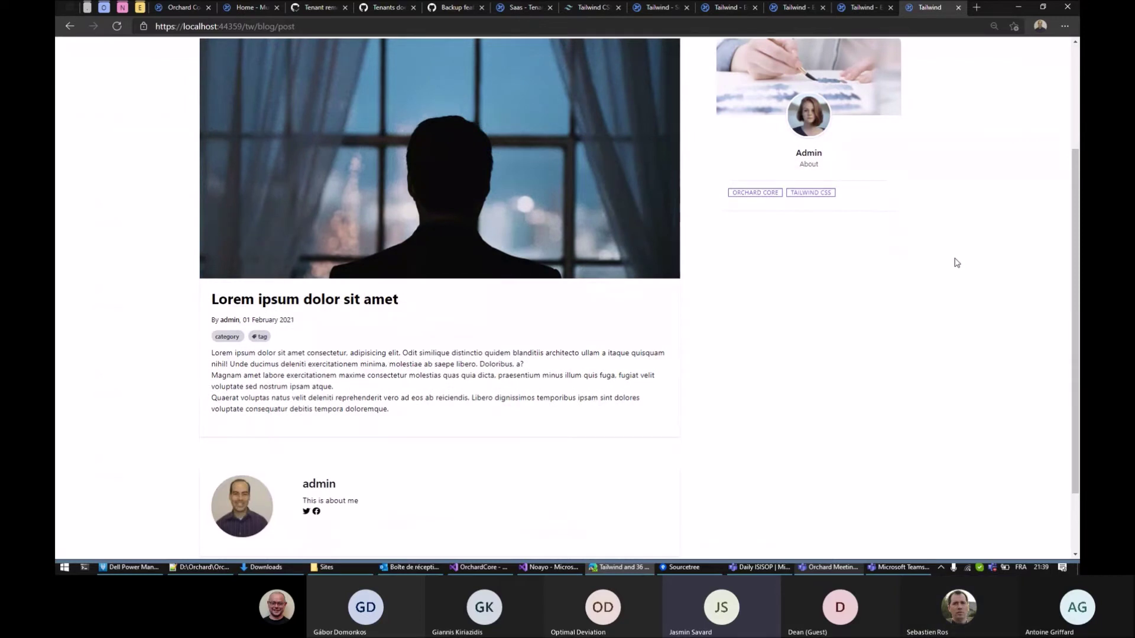
scroll(956, 262, "down", 1)
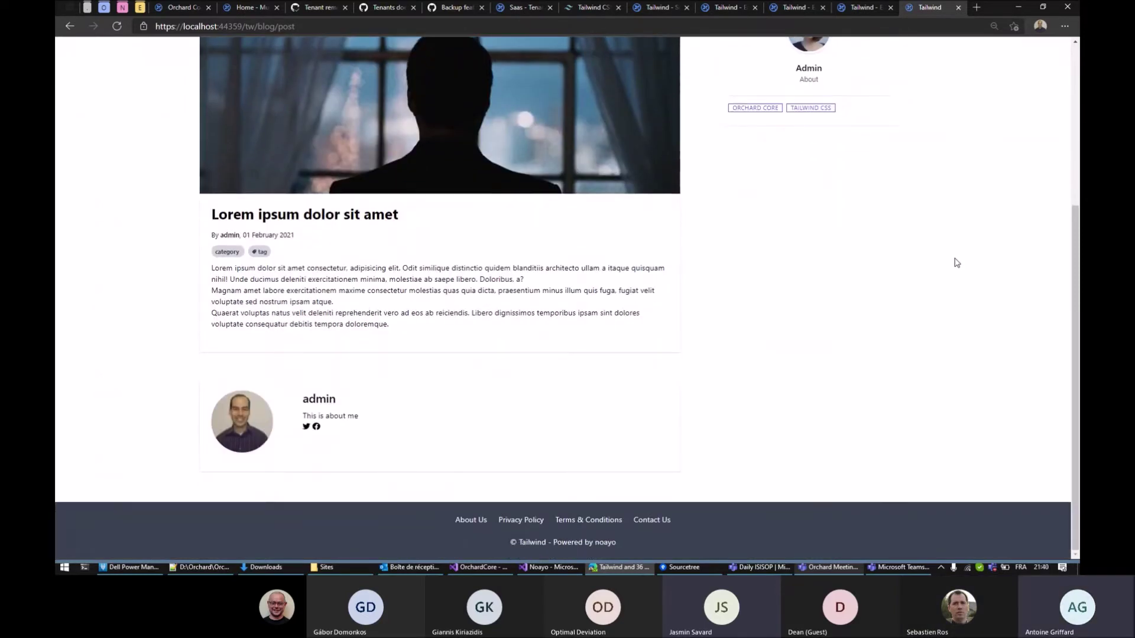
scroll(951, 259, "up", 3)
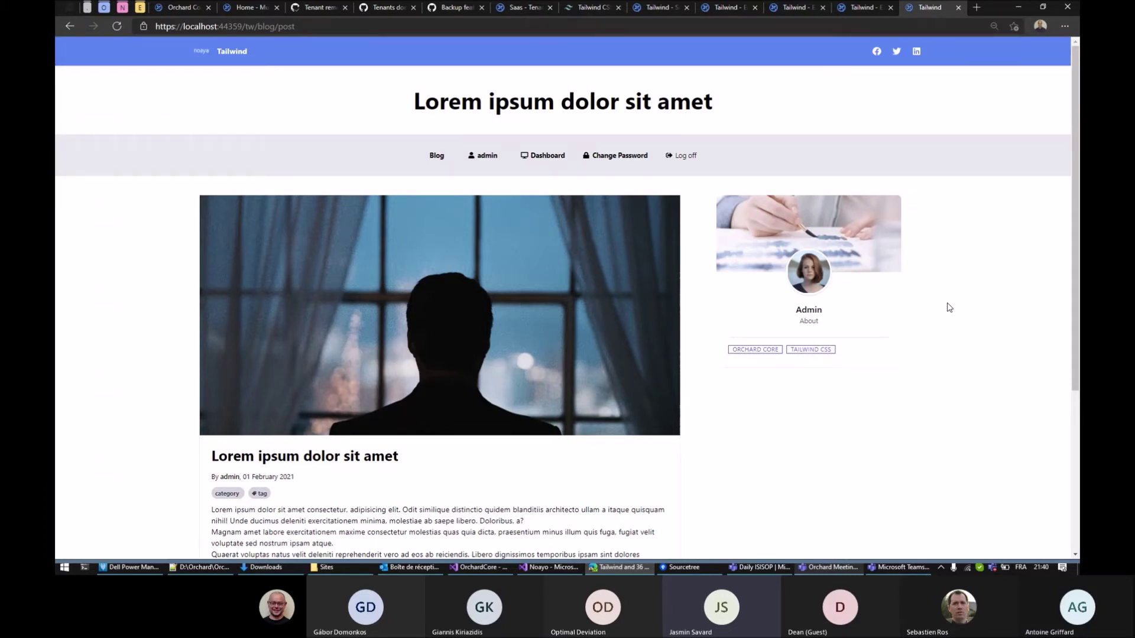
left_click(869, 9)
Step: Open the Design Widgets page and the Zones settings page in separate tabs
left_click(121, 121)
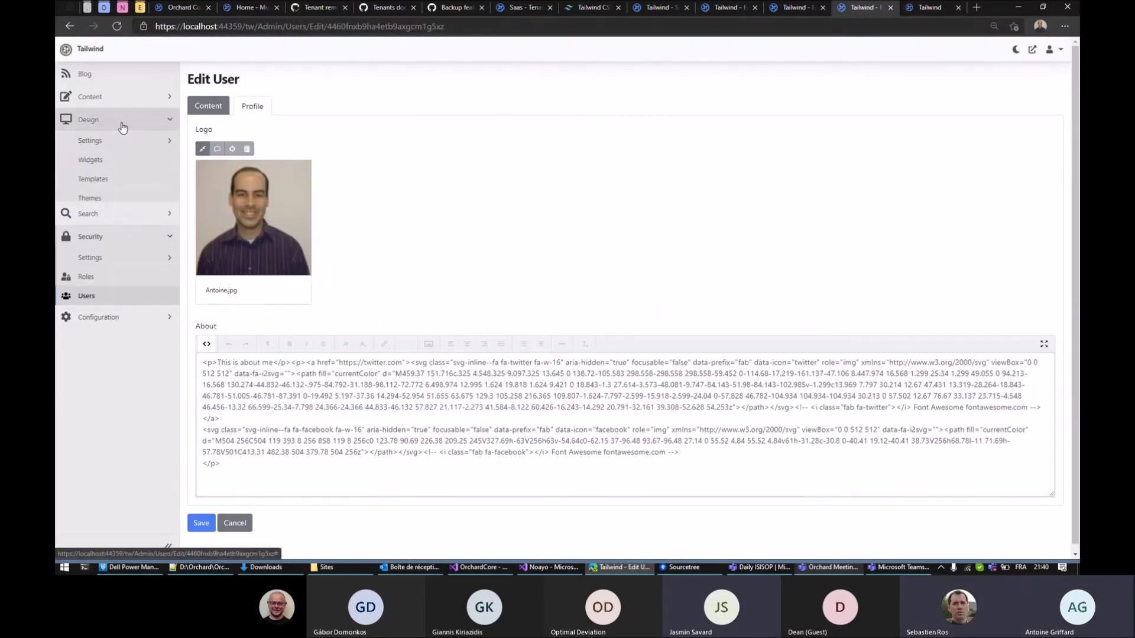
middle_click(90, 161)
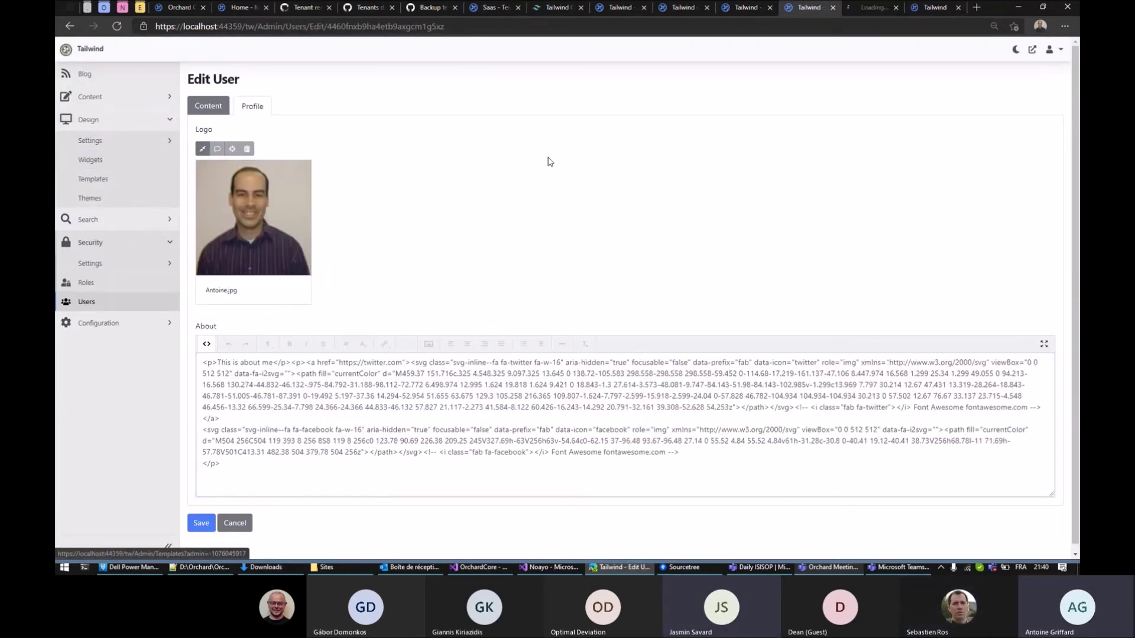
left_click(863, 8)
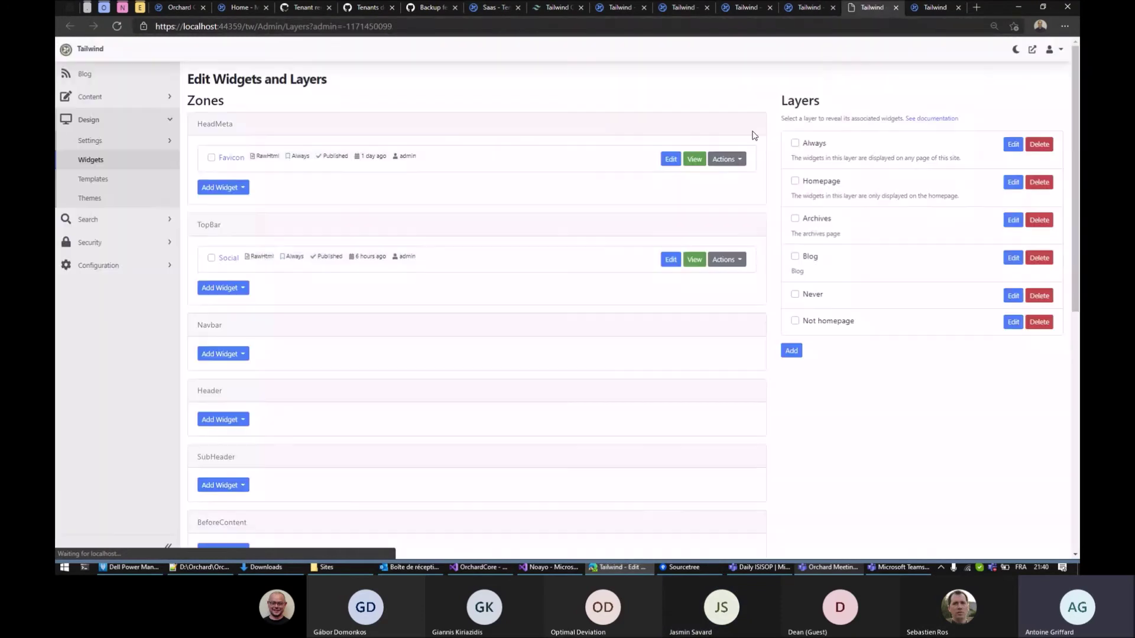
left_click(105, 142)
middle_click(88, 160)
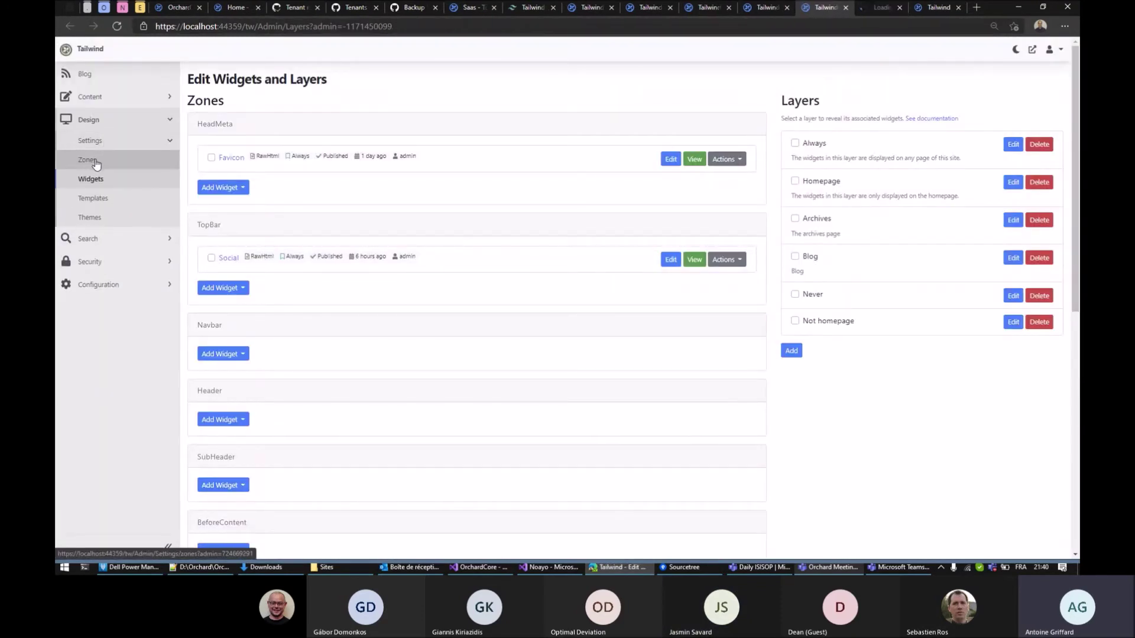
left_click(867, 7)
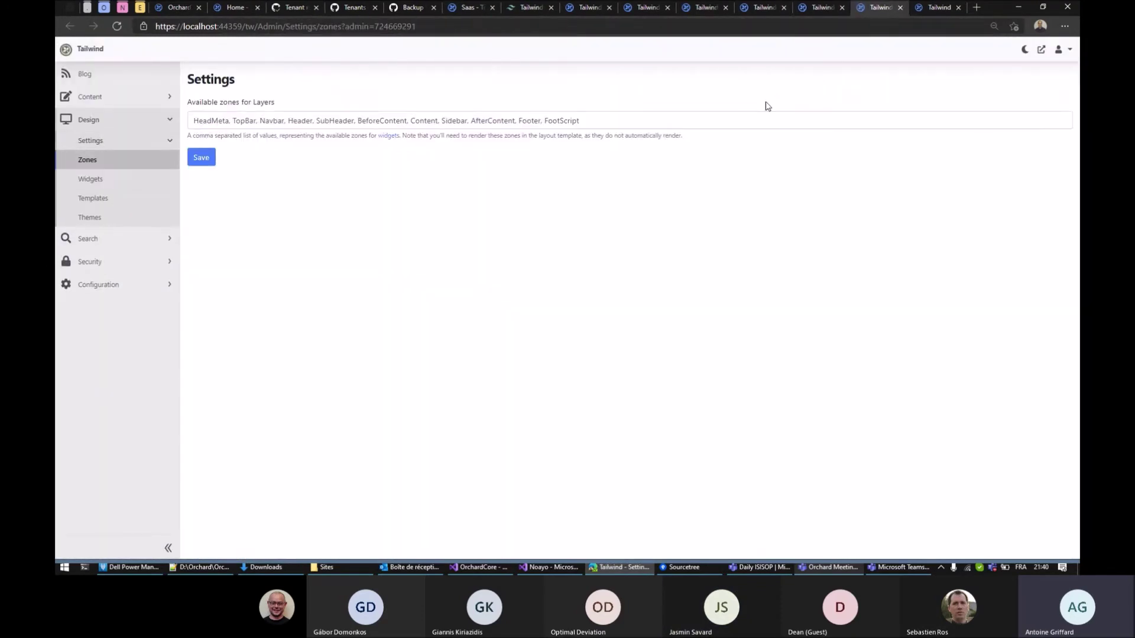
Step: Review the HeadMeta, TopBar, Navbar, FootScript and Sidebar zones, then go back to the blog page
double_click(229, 119)
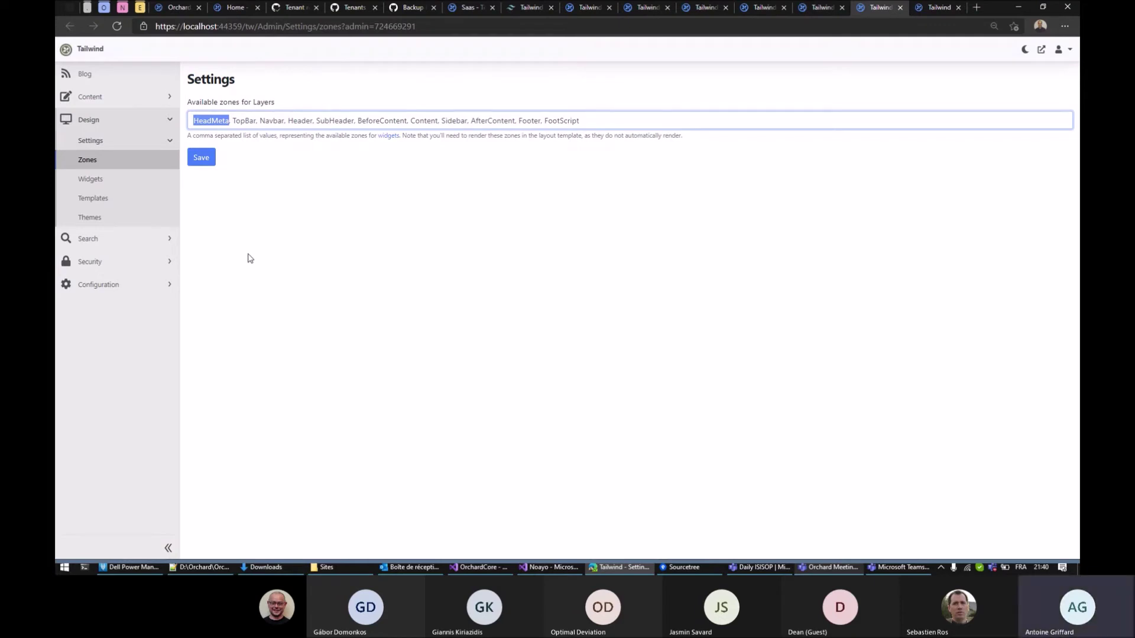
double_click(252, 123)
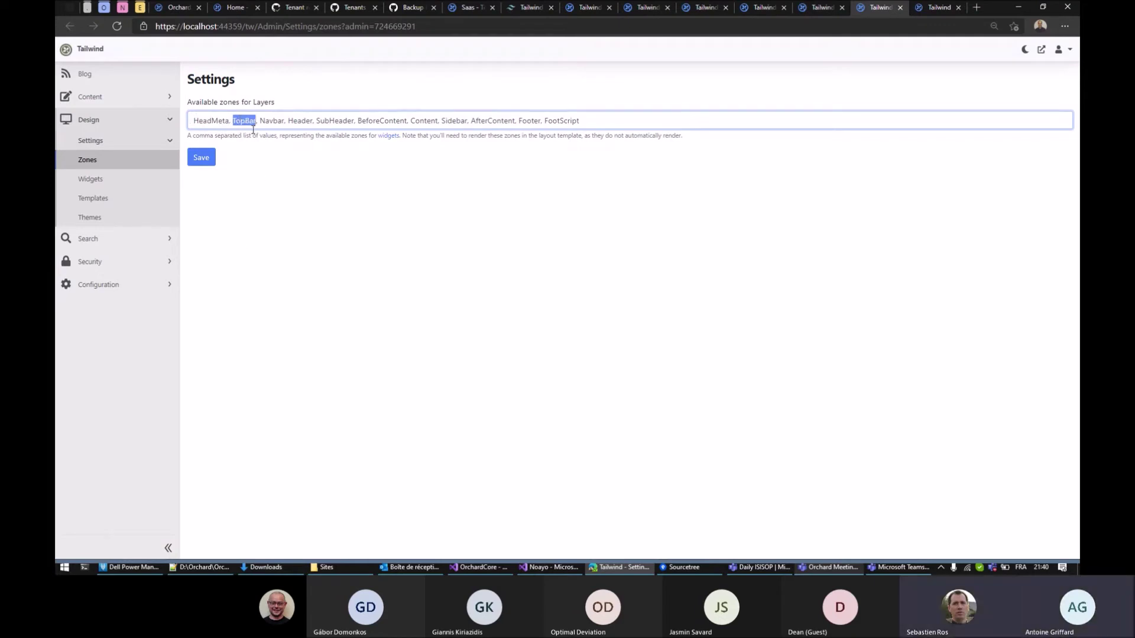
double_click(271, 121)
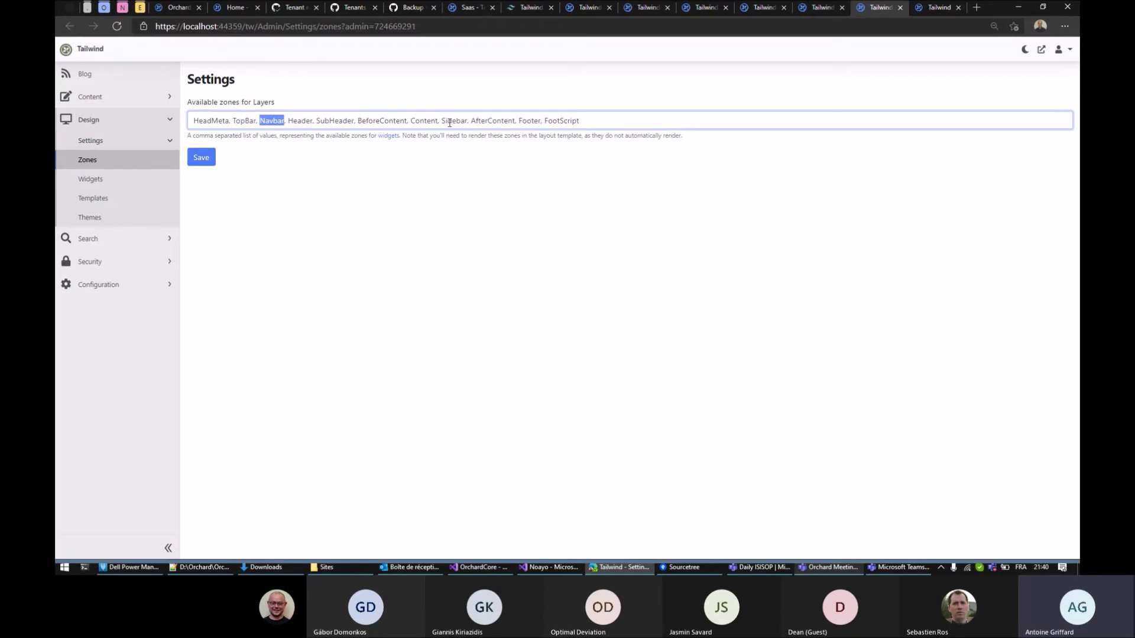
left_click_drag(546, 118, 618, 118)
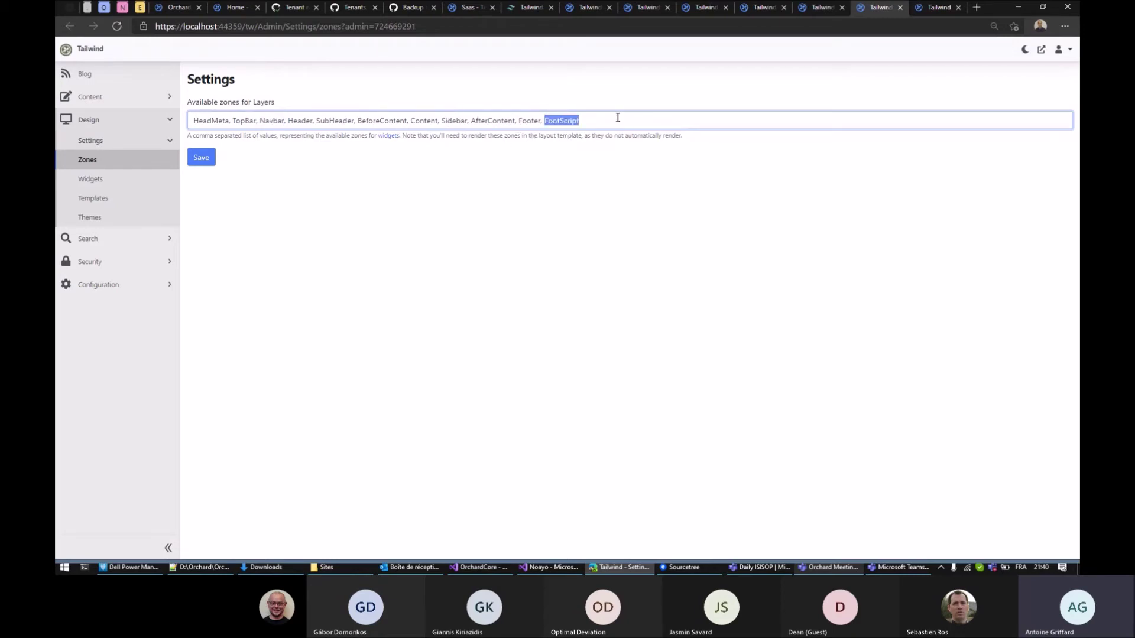
left_click(607, 119)
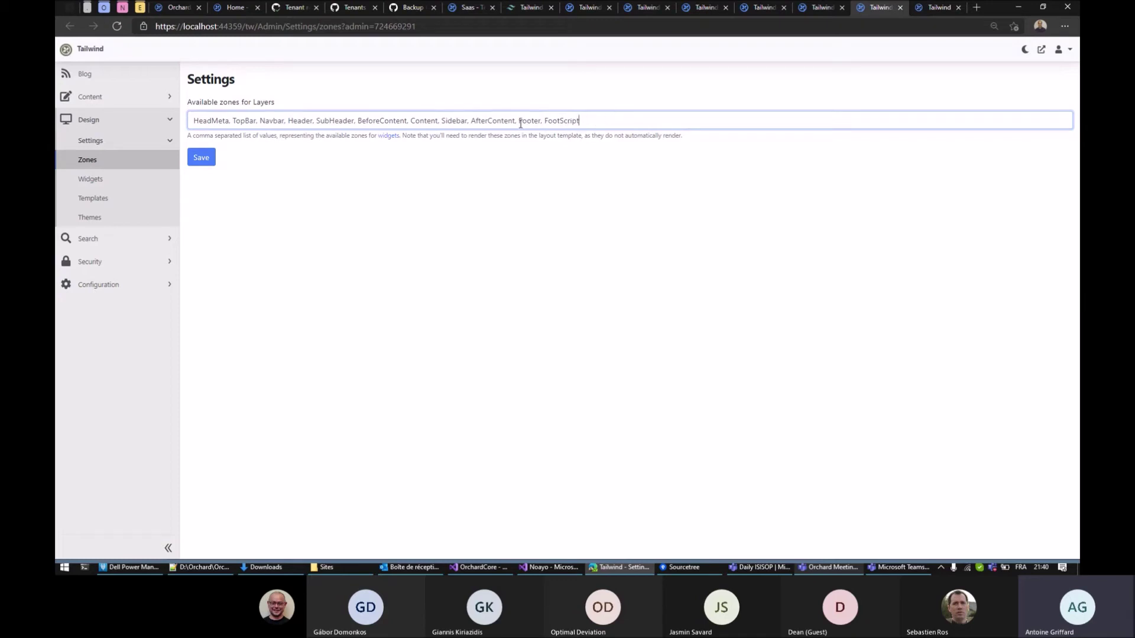
double_click(444, 121)
double_click(244, 121)
double_click(460, 120)
left_click(928, 8)
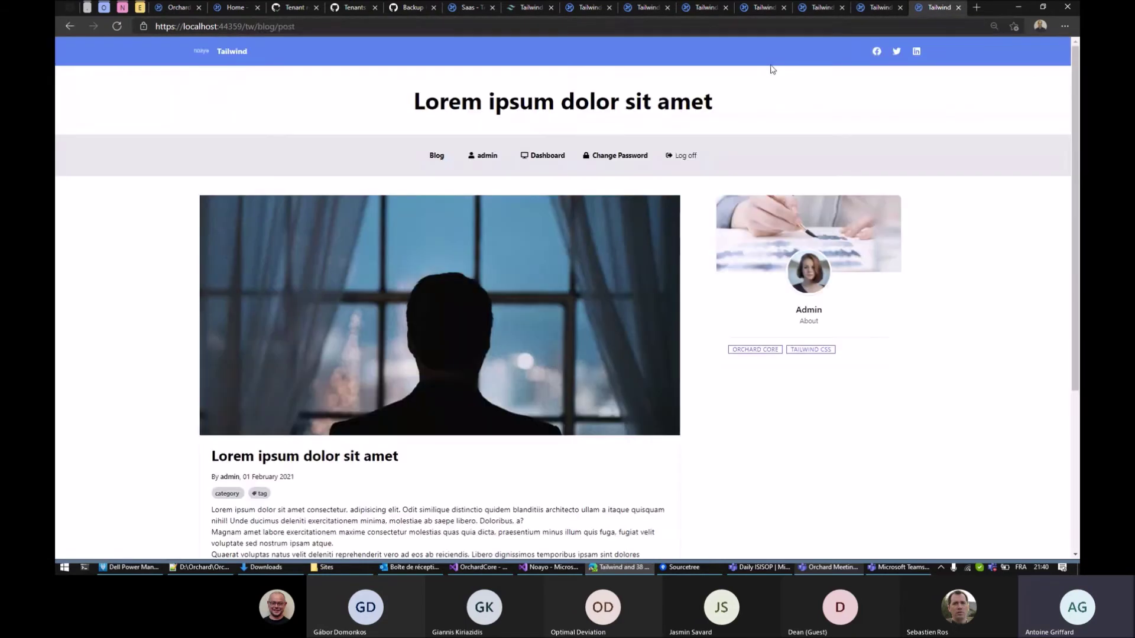
Step: Paste a copy of the facebook link at the top of the Social widget, rename it 'github', and publish
left_click(819, 9)
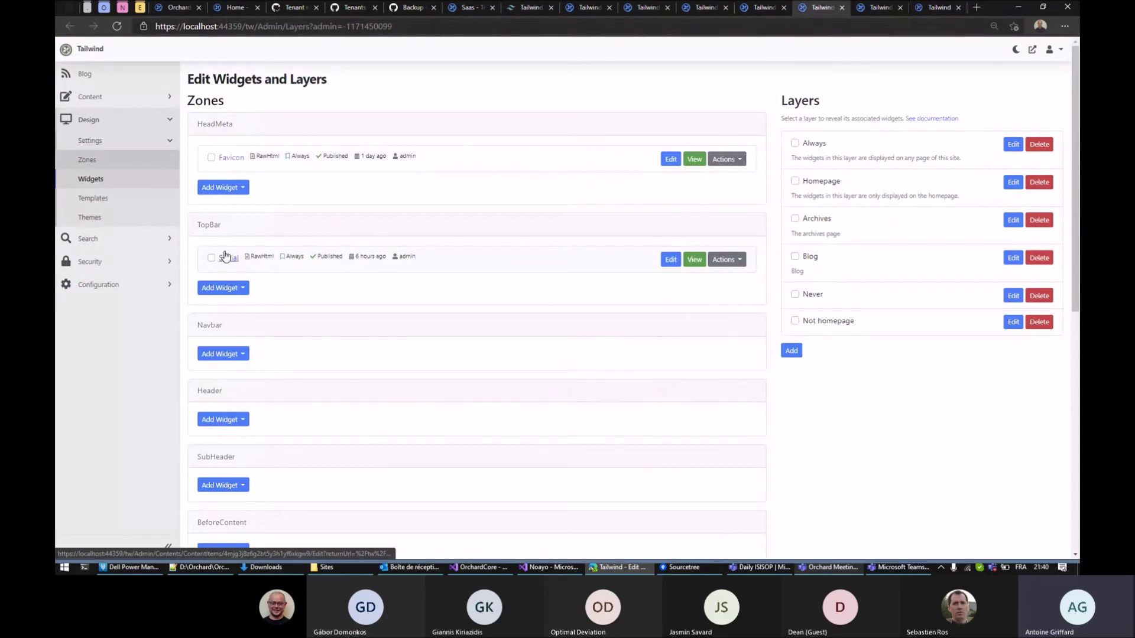
left_click_drag(238, 265, 672, 258)
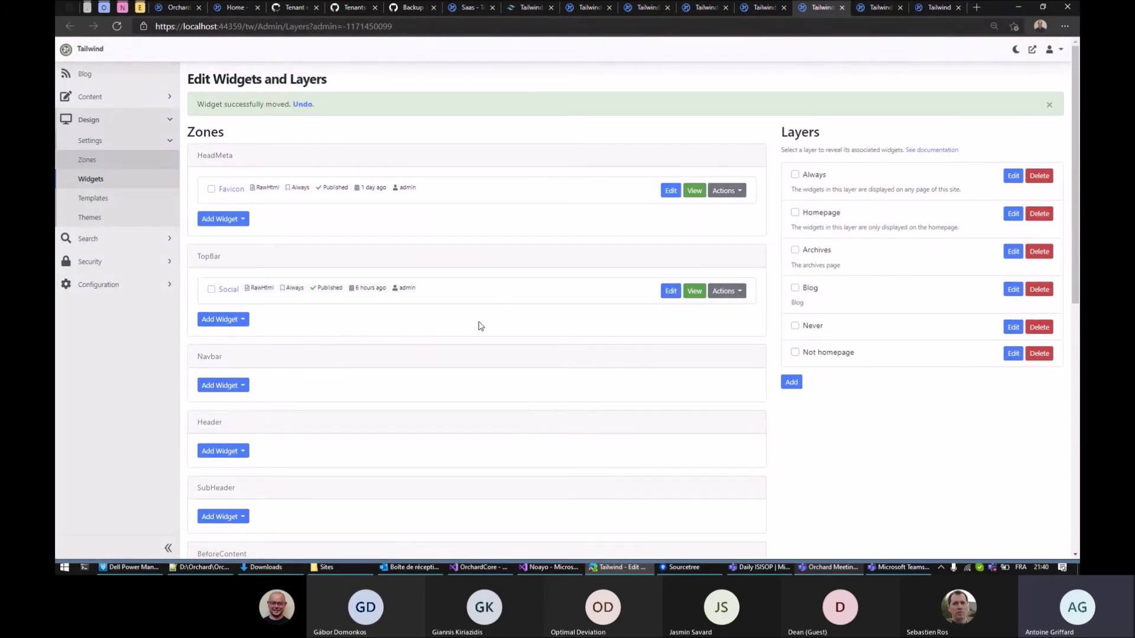
left_click(670, 292)
left_click(363, 252)
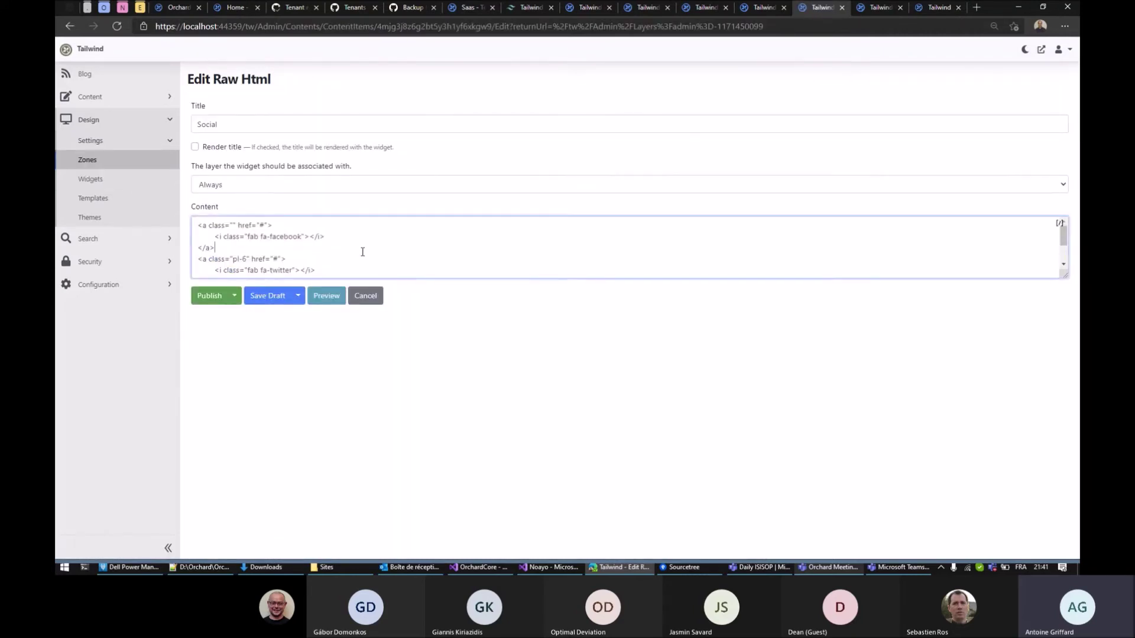
left_click_drag(218, 247, 198, 225)
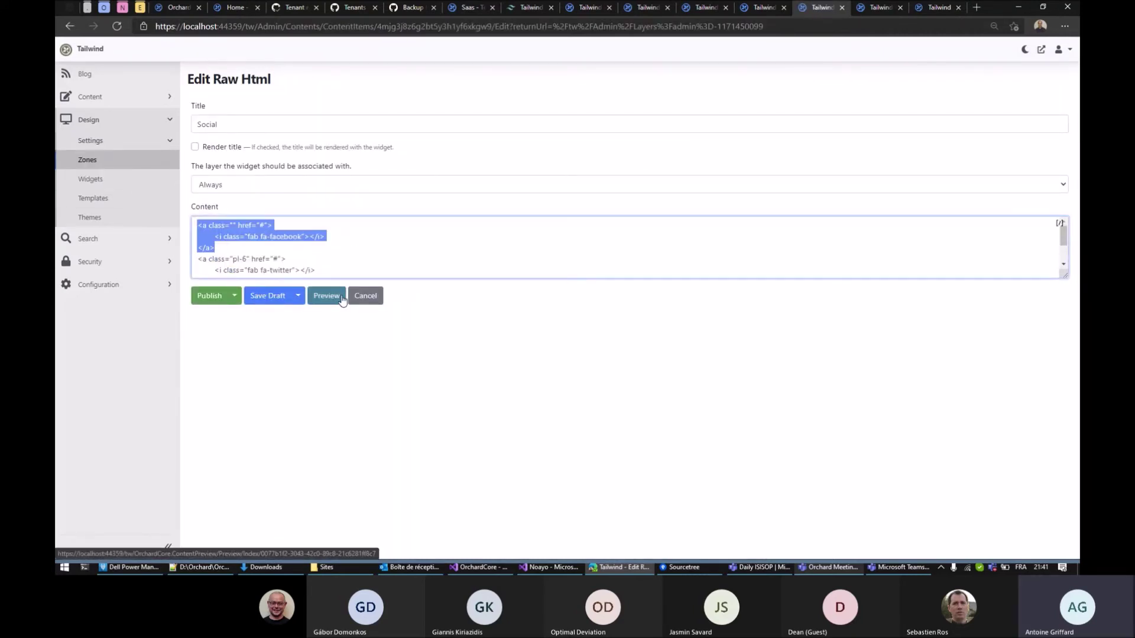
type("<a class=\"\" href=\"#\">     <i class=\"fab fa-facebook\"></i> </a>")
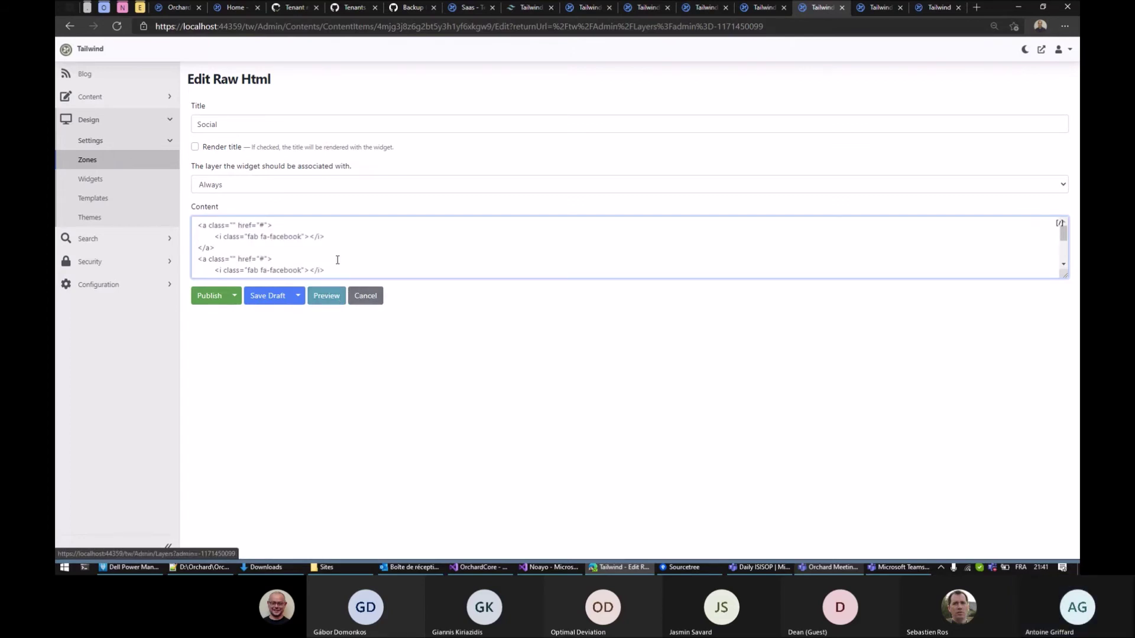
double_click(289, 237)
type("github")
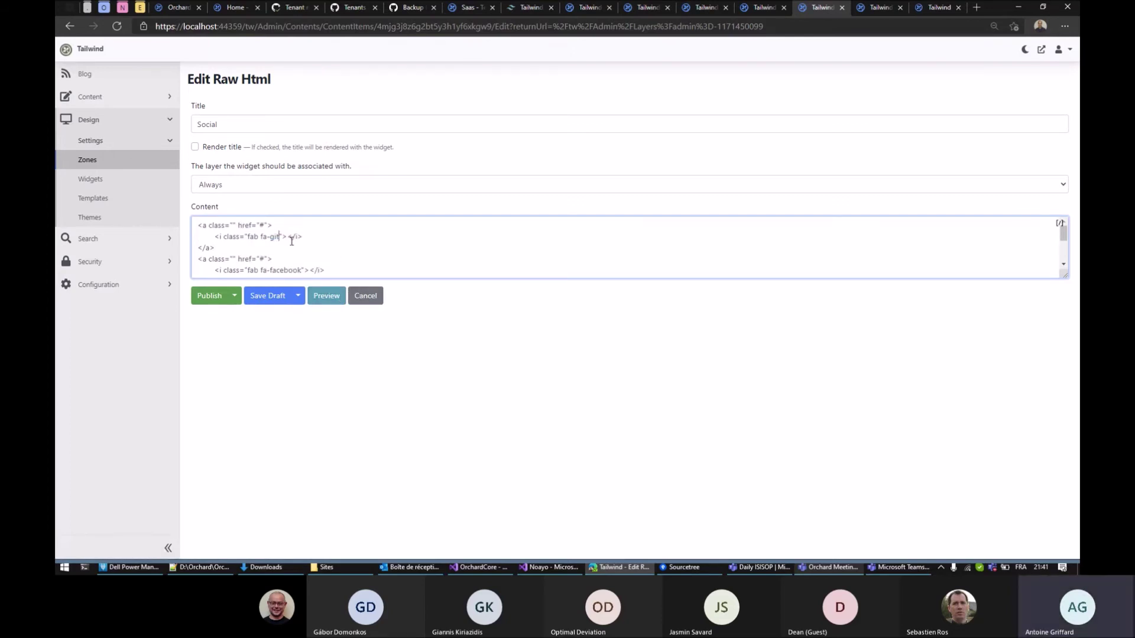
left_click(212, 296)
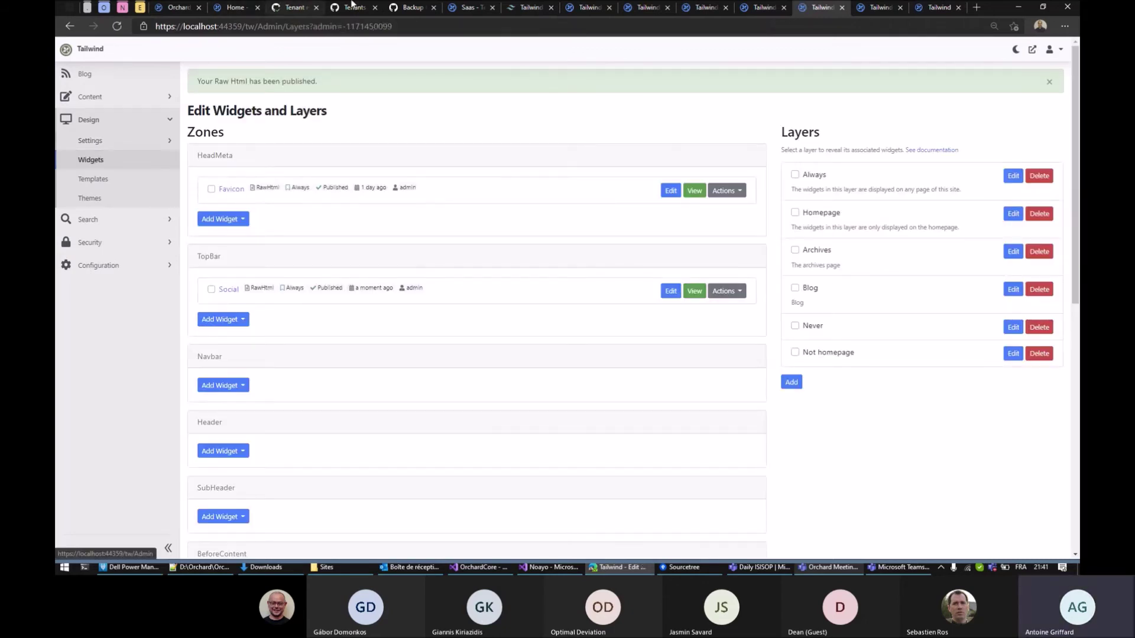
left_click(1032, 49)
Step: Edit the Sidebar About widget's Raw Html caption to 'About me biography' and publish it
left_click(834, 8)
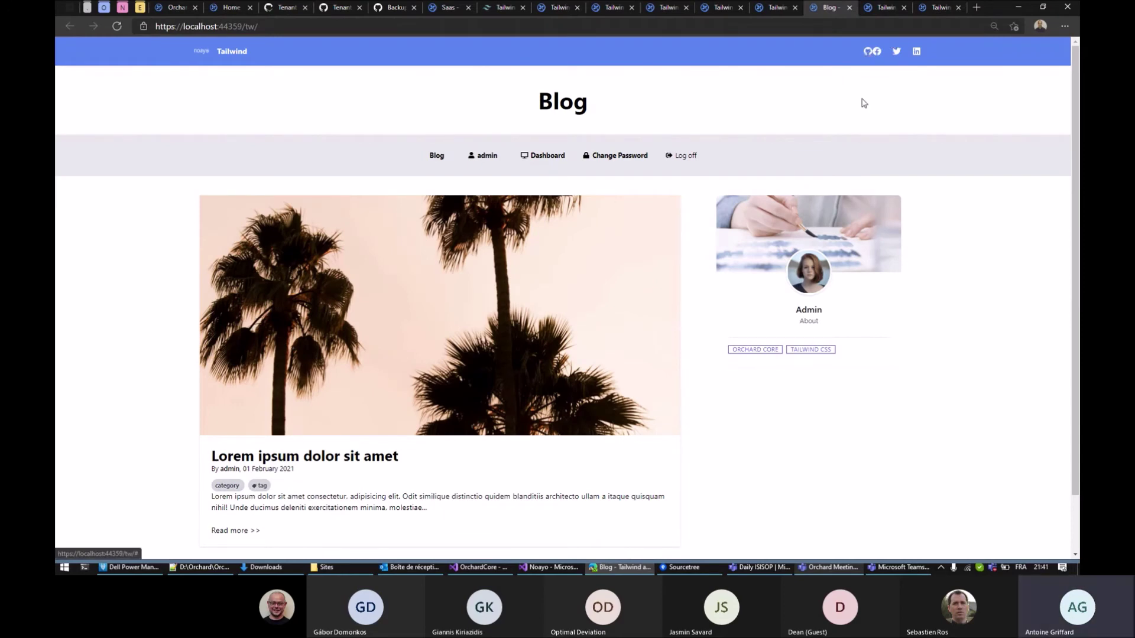
left_click(776, 8)
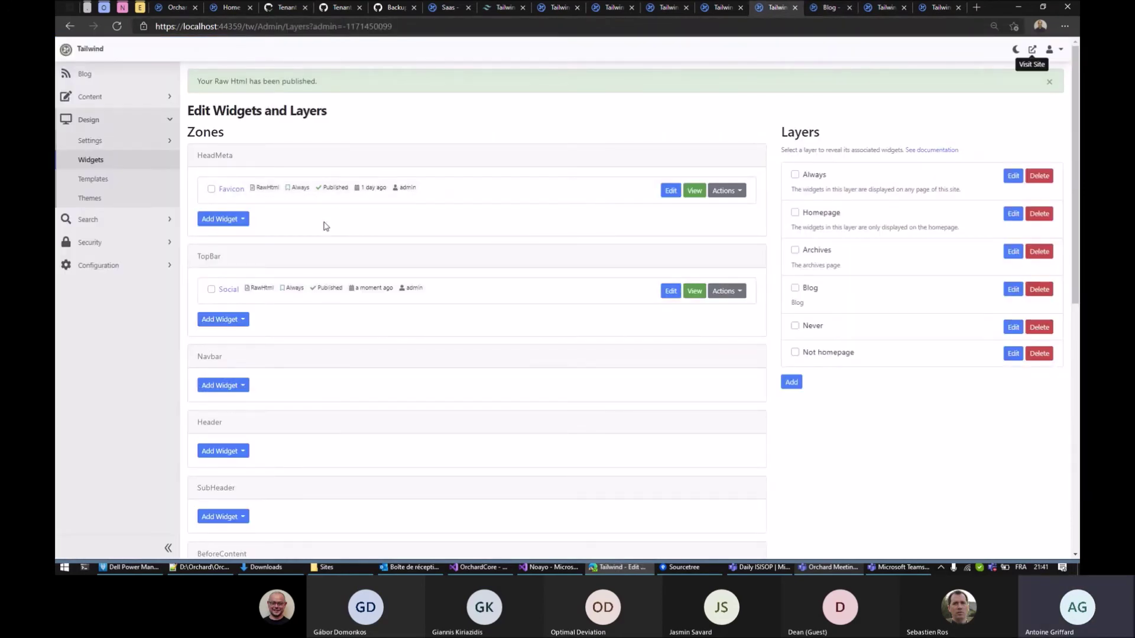
scroll(324, 226, "down", 8)
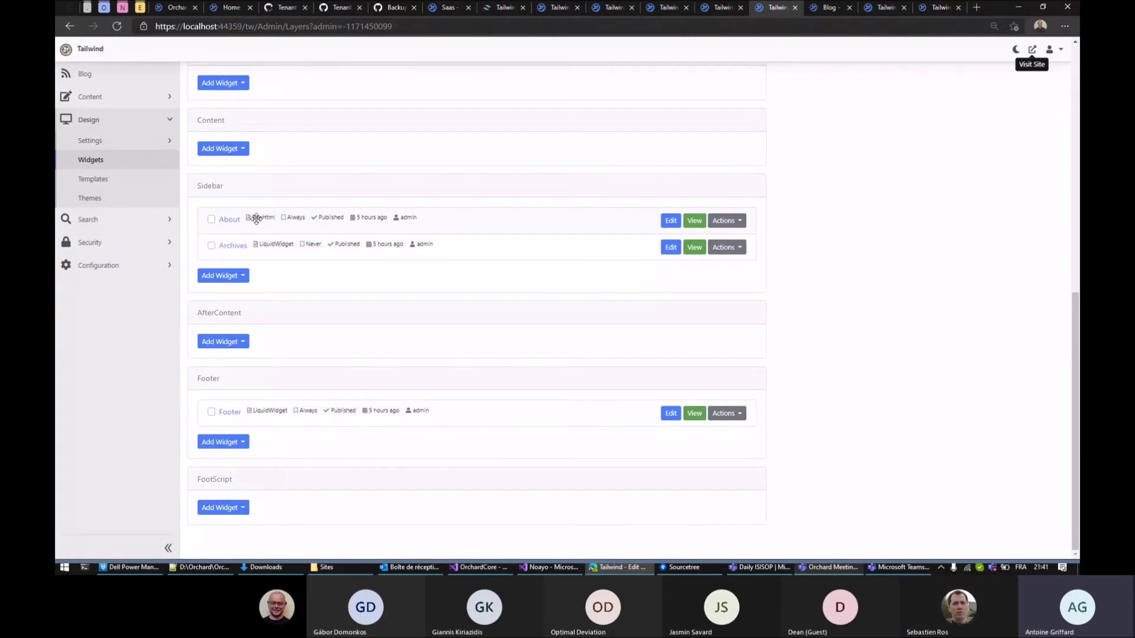
middle_click(230, 220)
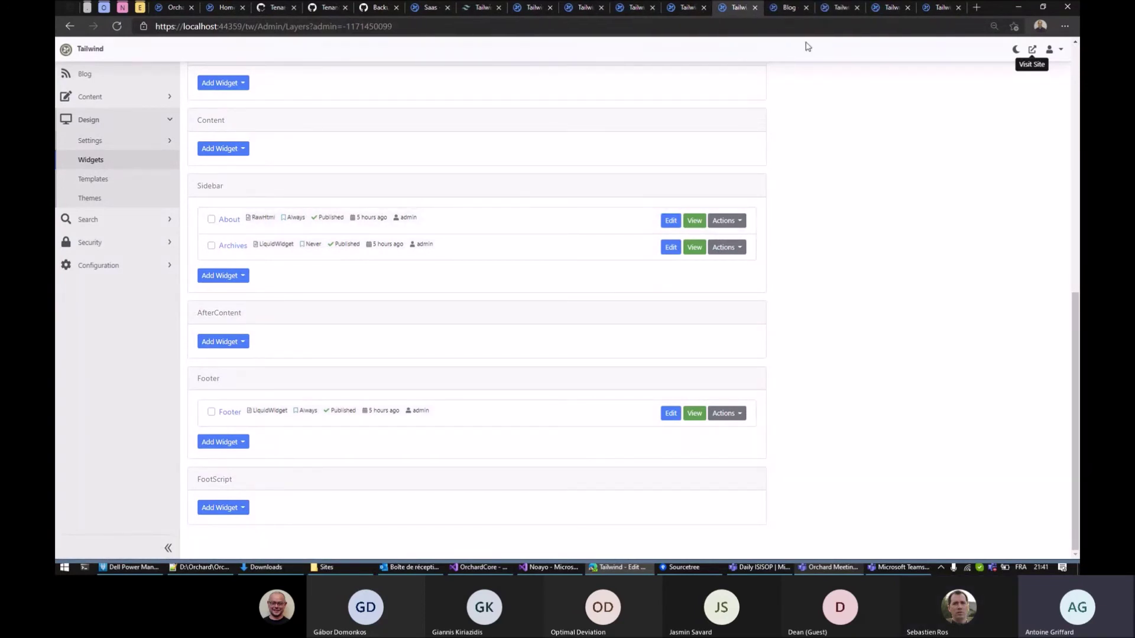
left_click(834, 8)
scroll(376, 250, "down", 3)
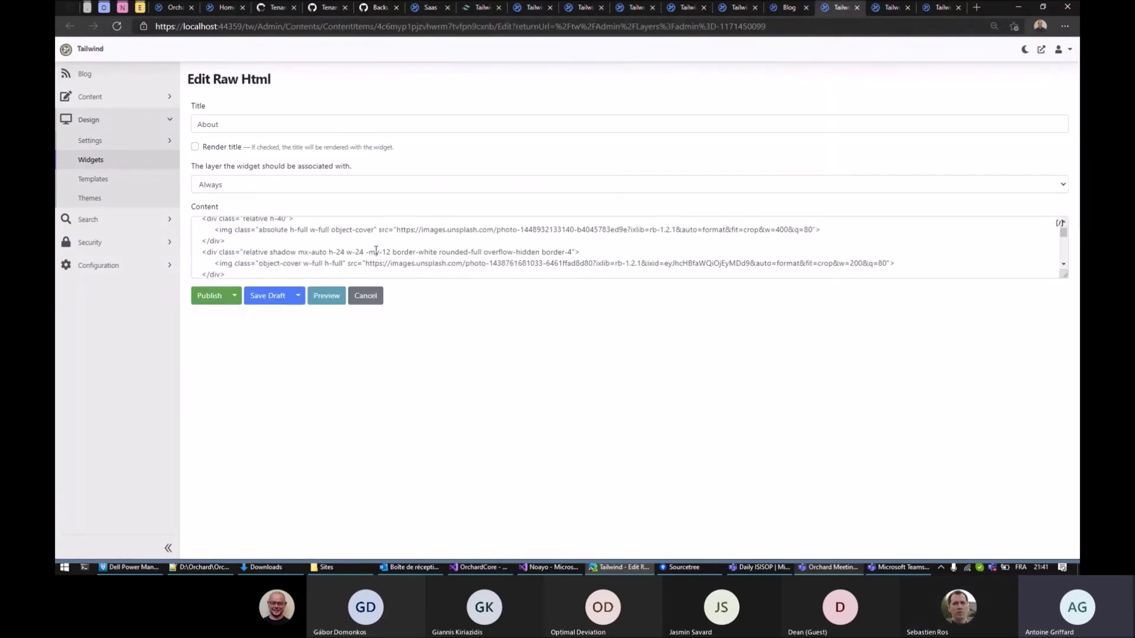
scroll(276, 257, "down", 1)
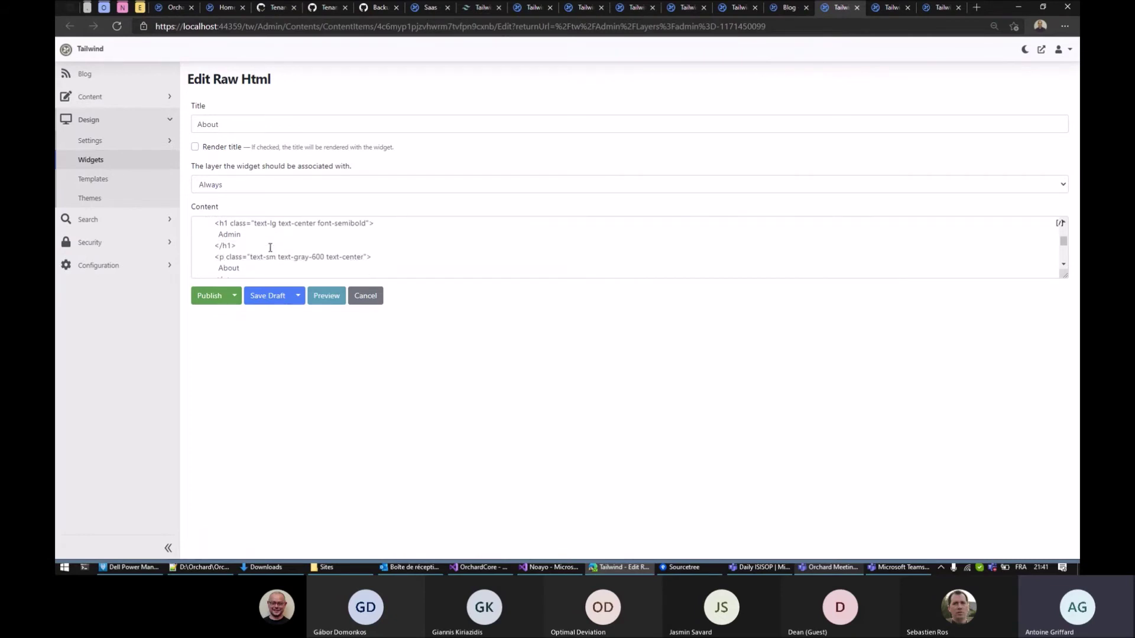
left_click(258, 237)
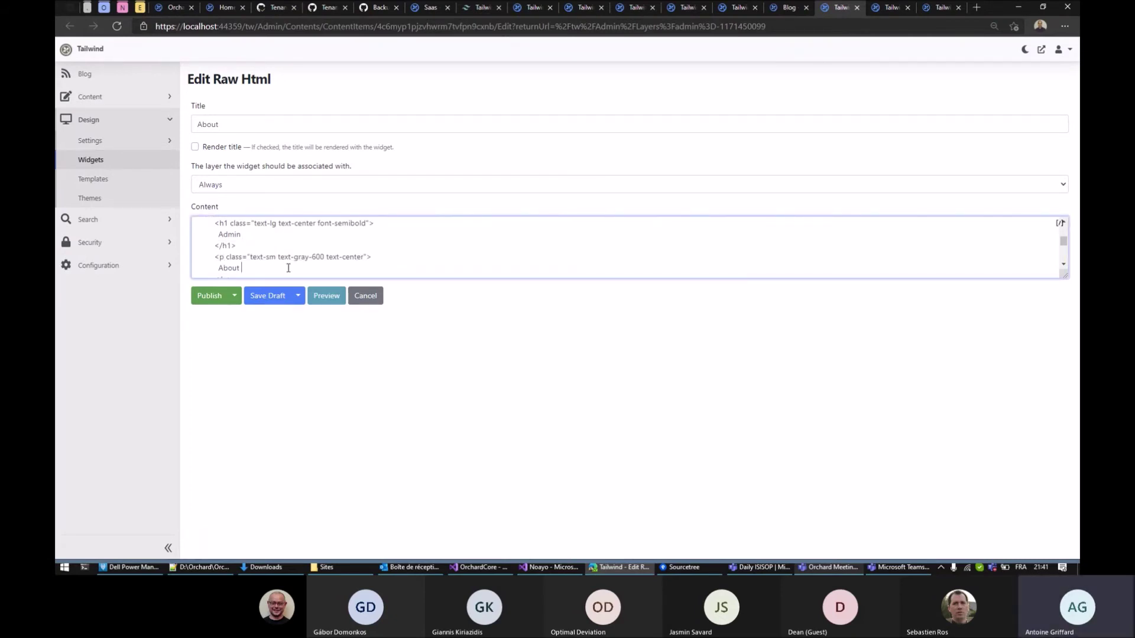
type("me biography")
left_click(207, 295)
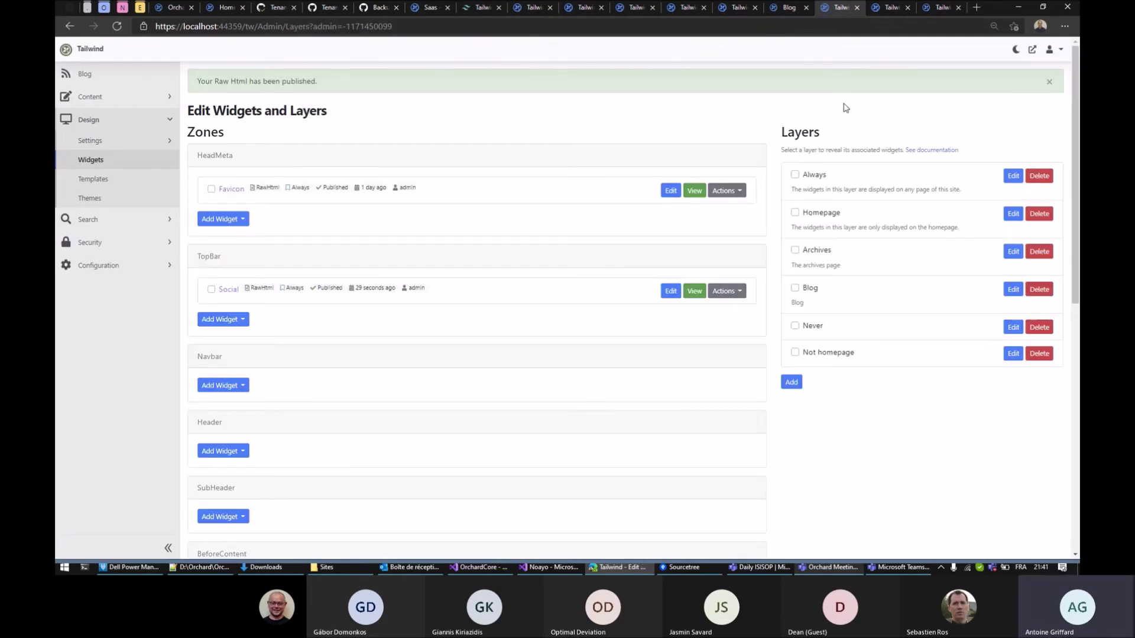
Step: Reload the blog post and confirm the Admin card now reads 'About me biography'
left_click(877, 11)
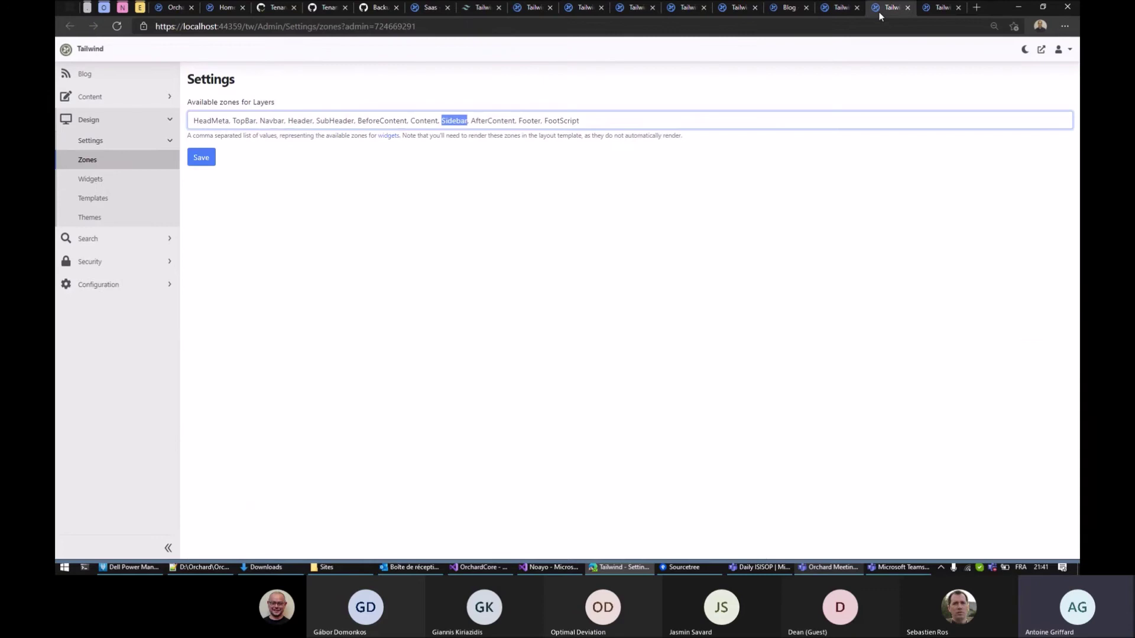
left_click(926, 9)
key("F5")
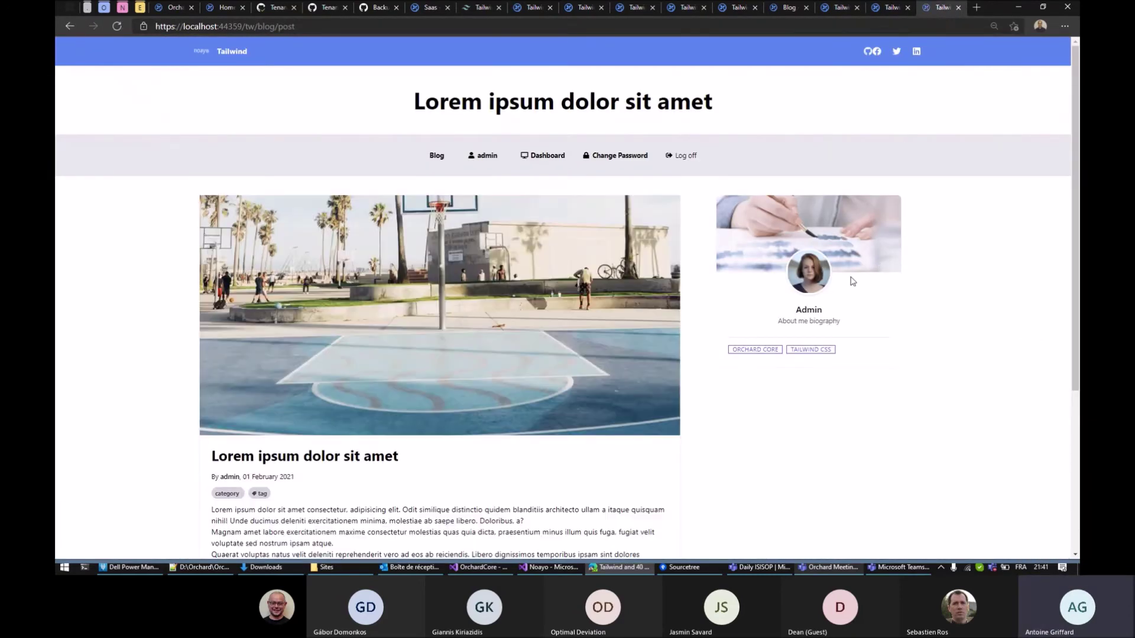
left_click_drag(786, 321, 777, 321)
left_click(861, 325)
Step: Close the zone settings tab and scroll the widgets page to the Sidebar zone
left_click(892, 10)
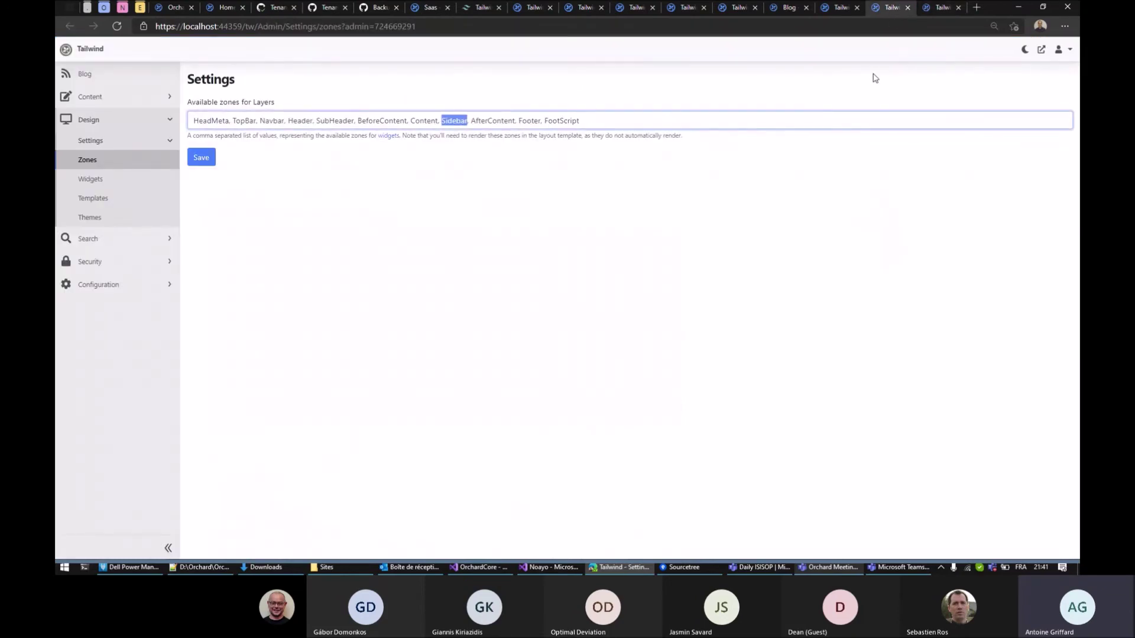
key("ctrl+w")
scroll(952, 301, "down", 5)
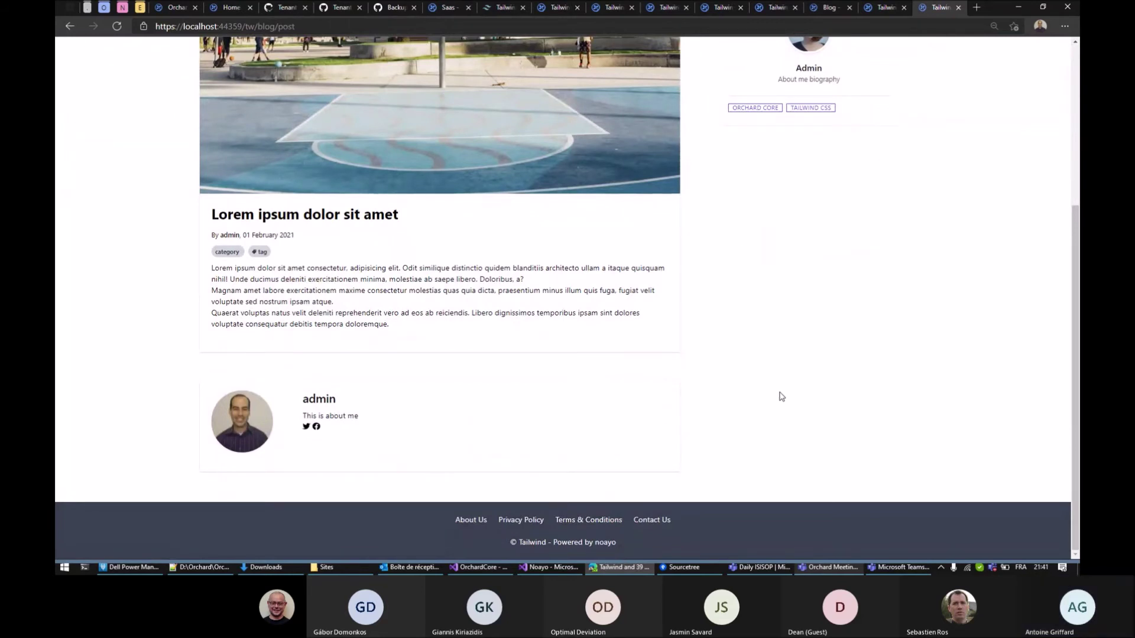
scroll(788, 381, "up", 5)
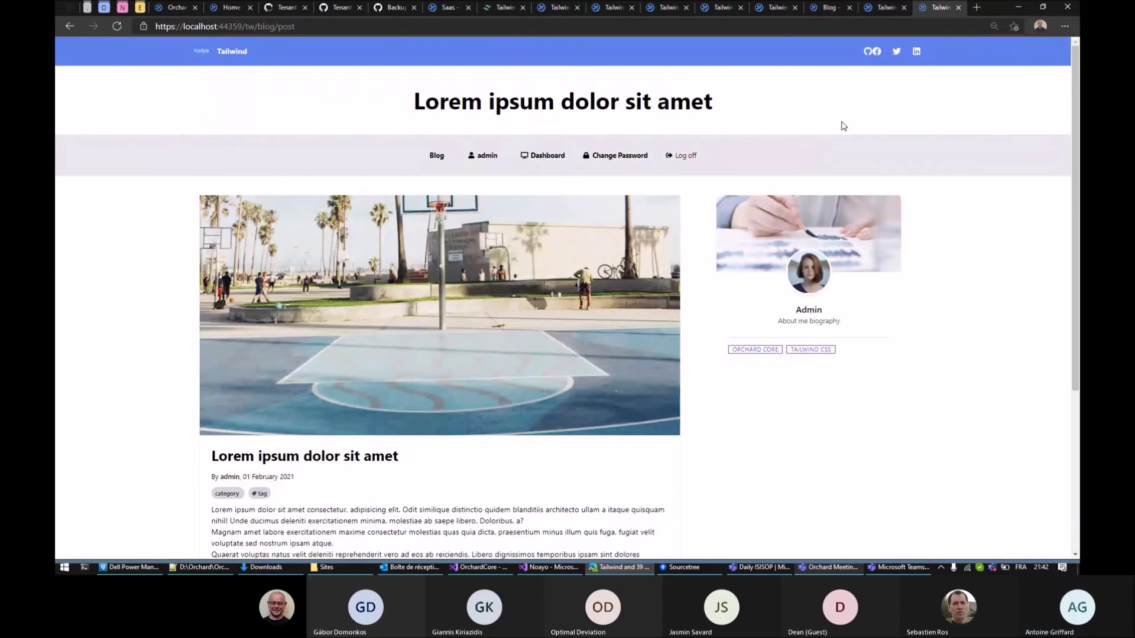
left_click(881, 7)
scroll(579, 286, "down", 8)
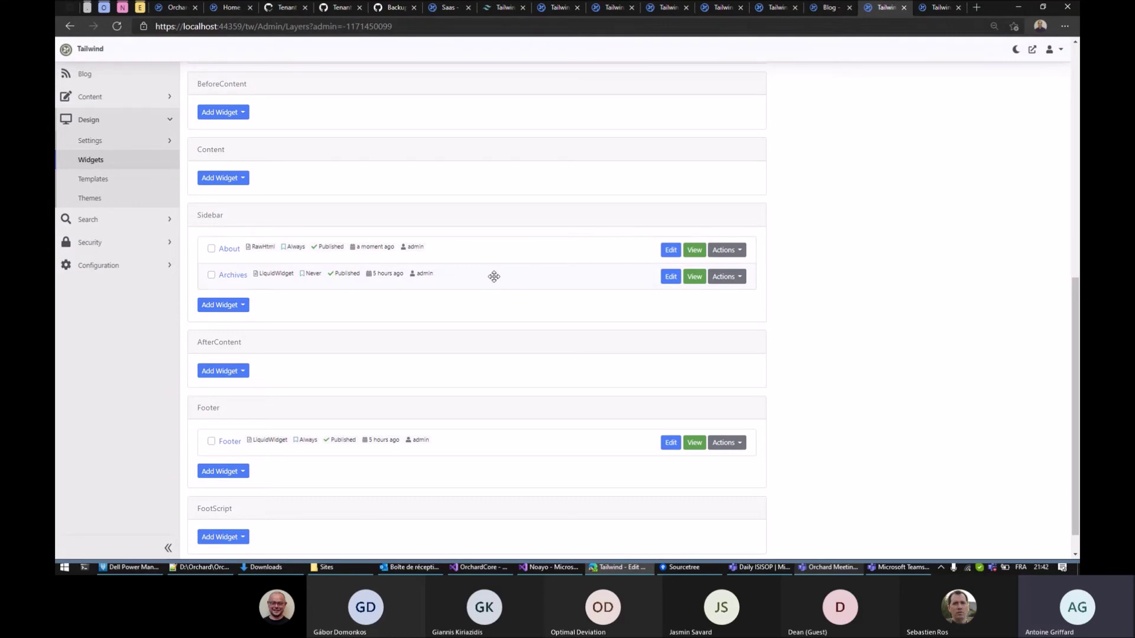
Step: Assign the Archives widget to the Blog layer and review its Queries.Archives loop
left_click(669, 277)
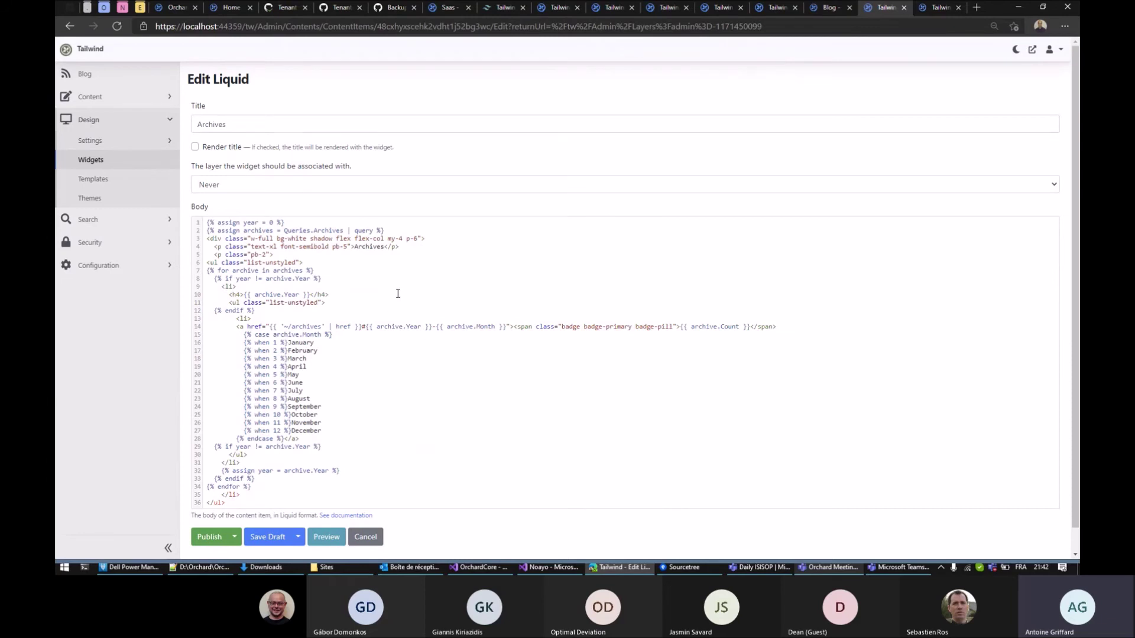
left_click(240, 187)
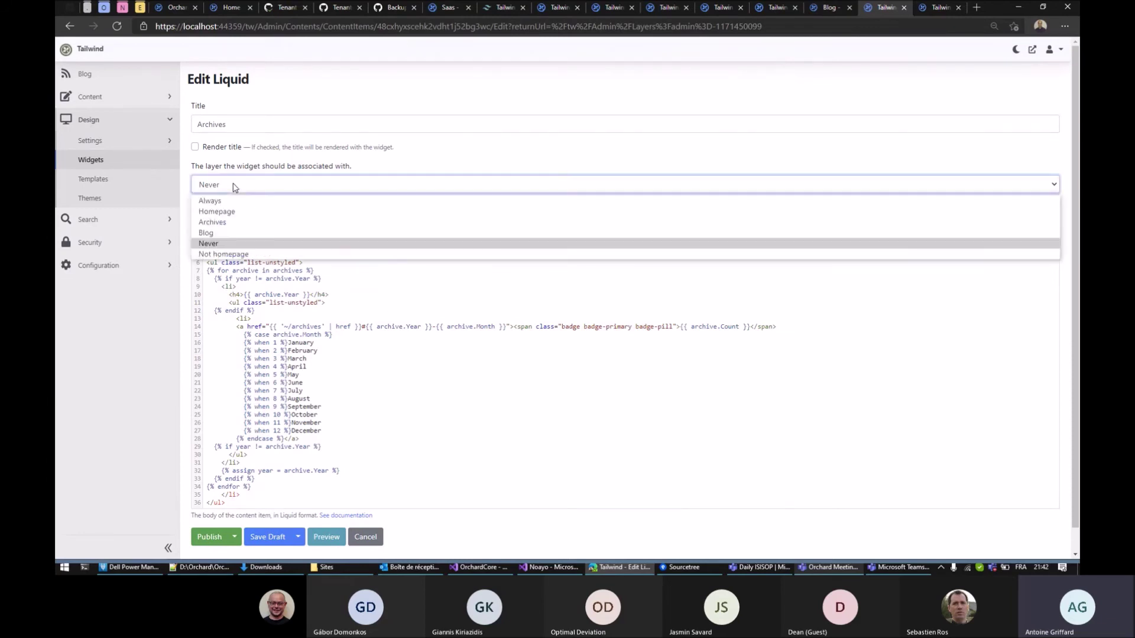
left_click(212, 234)
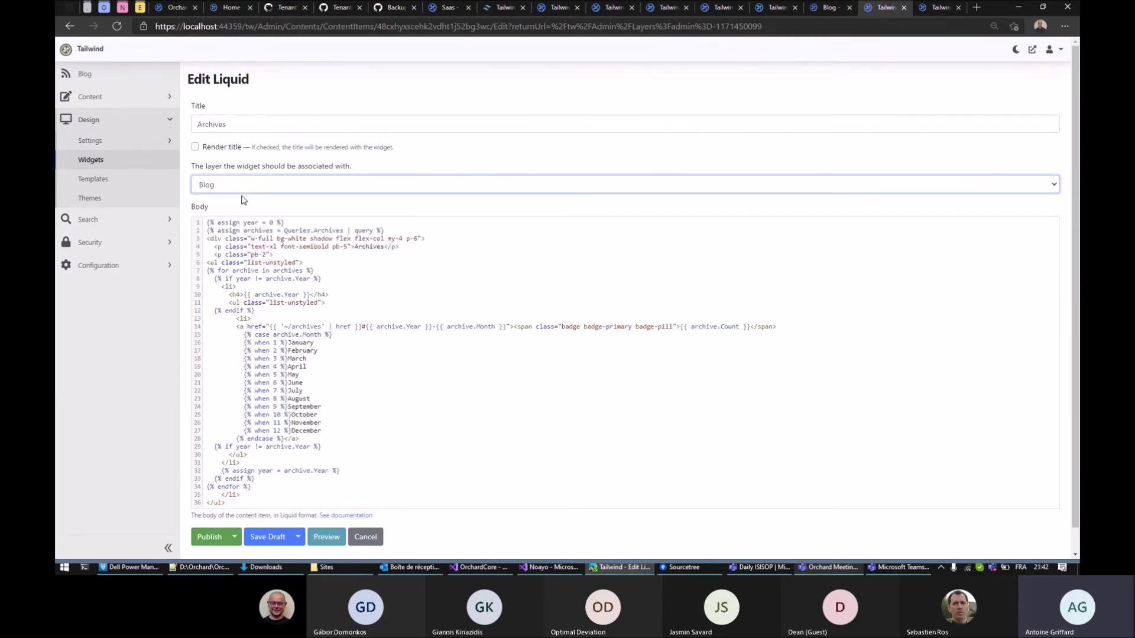
left_click(228, 185)
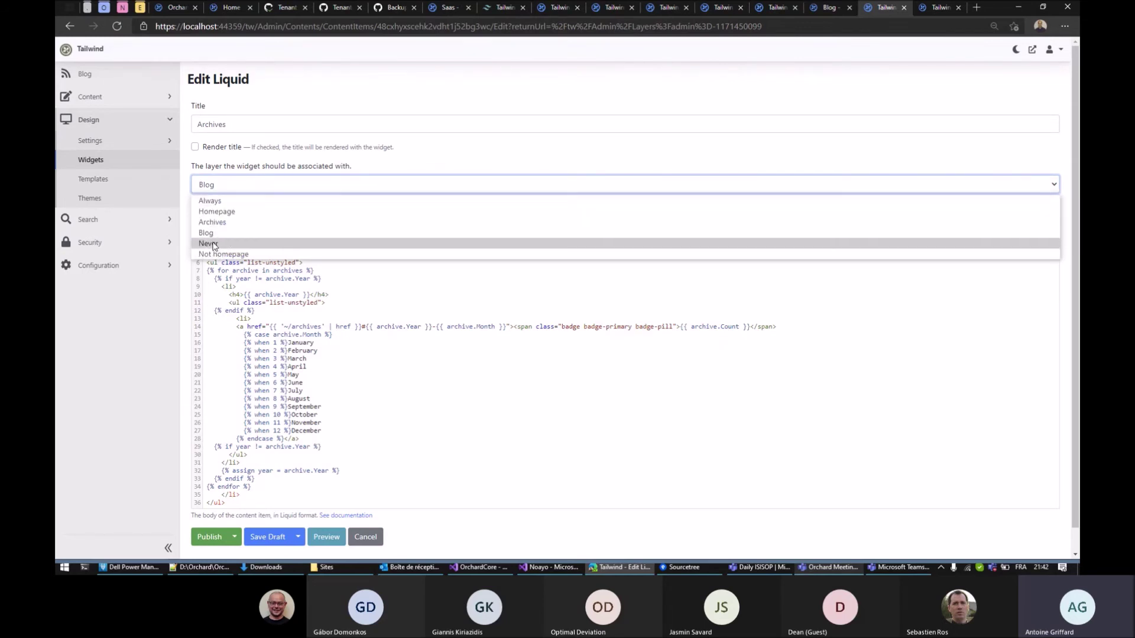
left_click(207, 233)
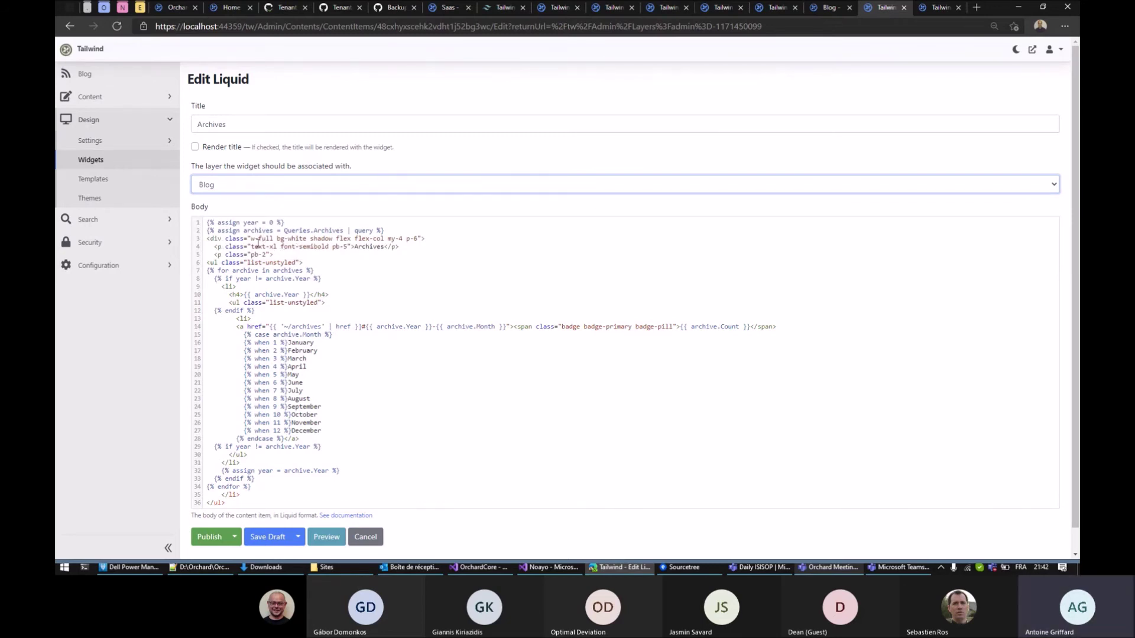
left_click_drag(284, 231, 344, 229)
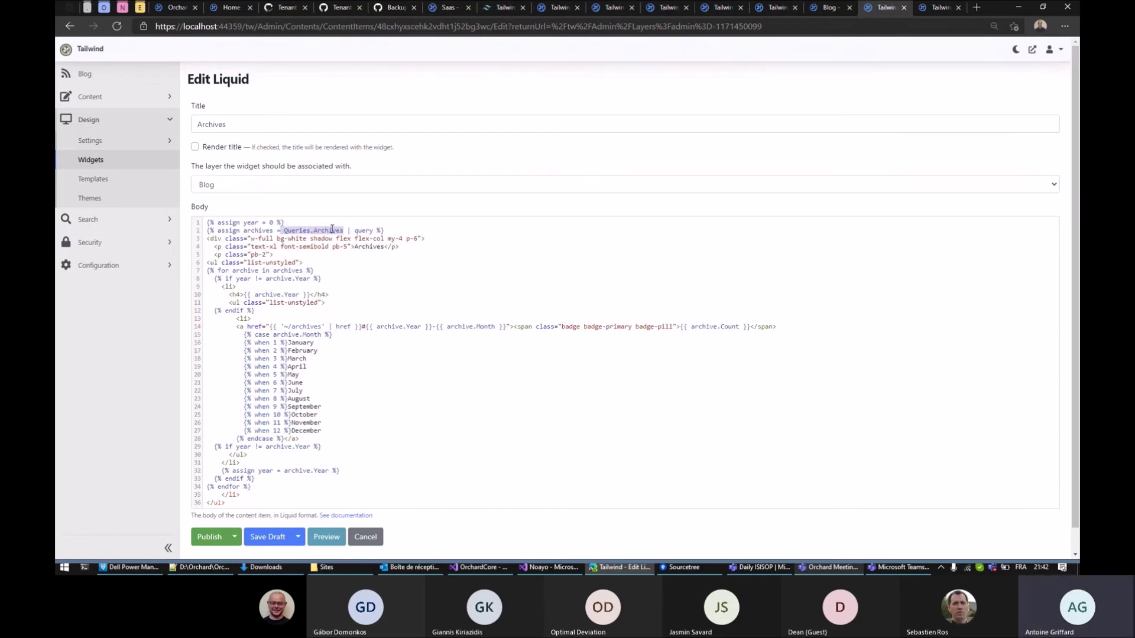
left_click_drag(213, 272, 348, 271)
left_click(292, 270)
Step: Open the All queries page from Search > Queries in a new tab
left_click(102, 242)
left_click(102, 223)
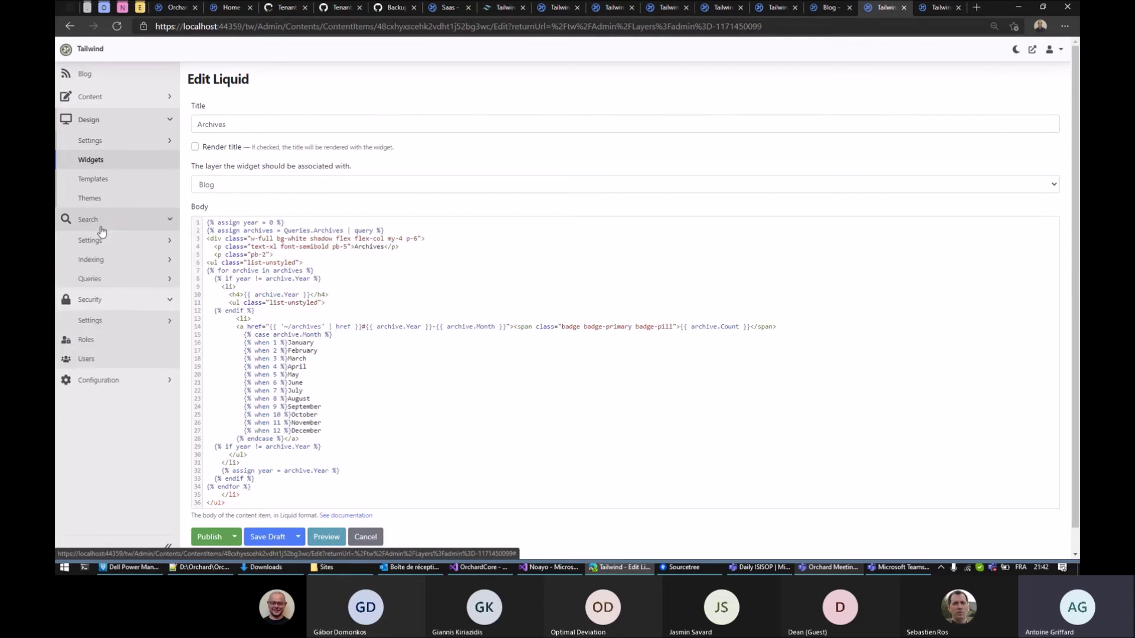
left_click(100, 280)
middle_click(93, 298)
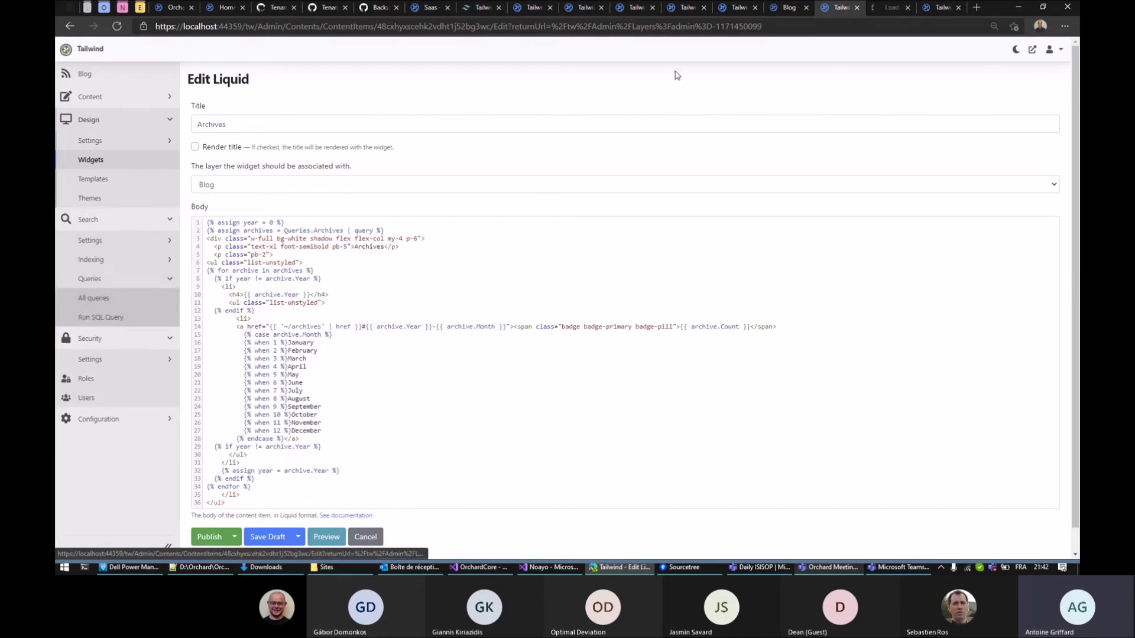
Step: Run the Archives query and inspect the Month and Count values in its result
left_click(886, 9)
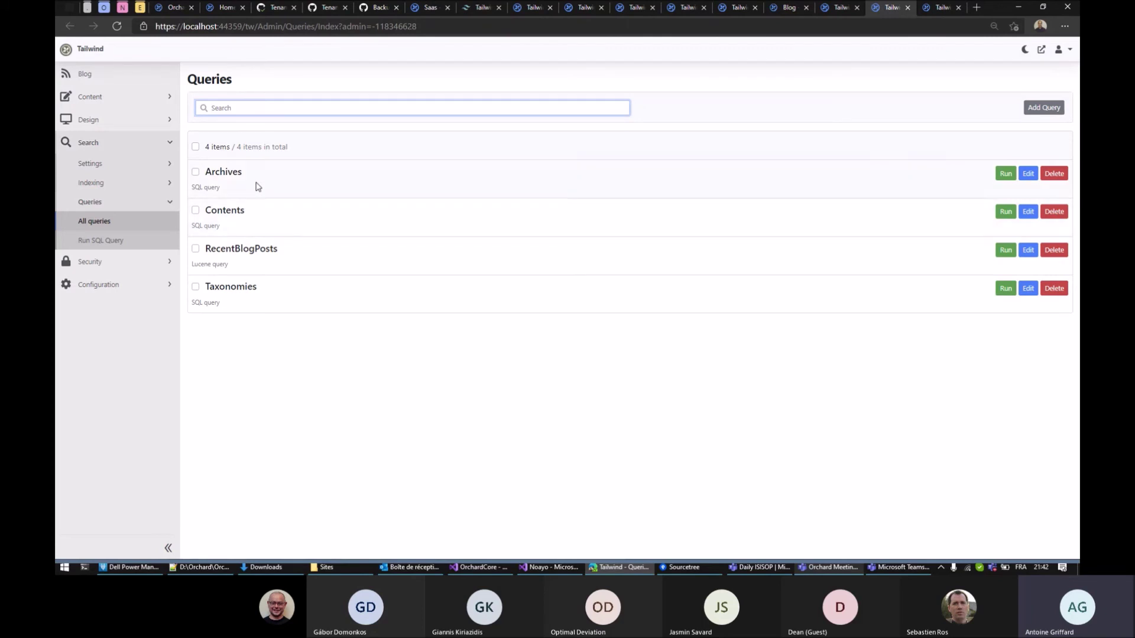
left_click(1005, 174)
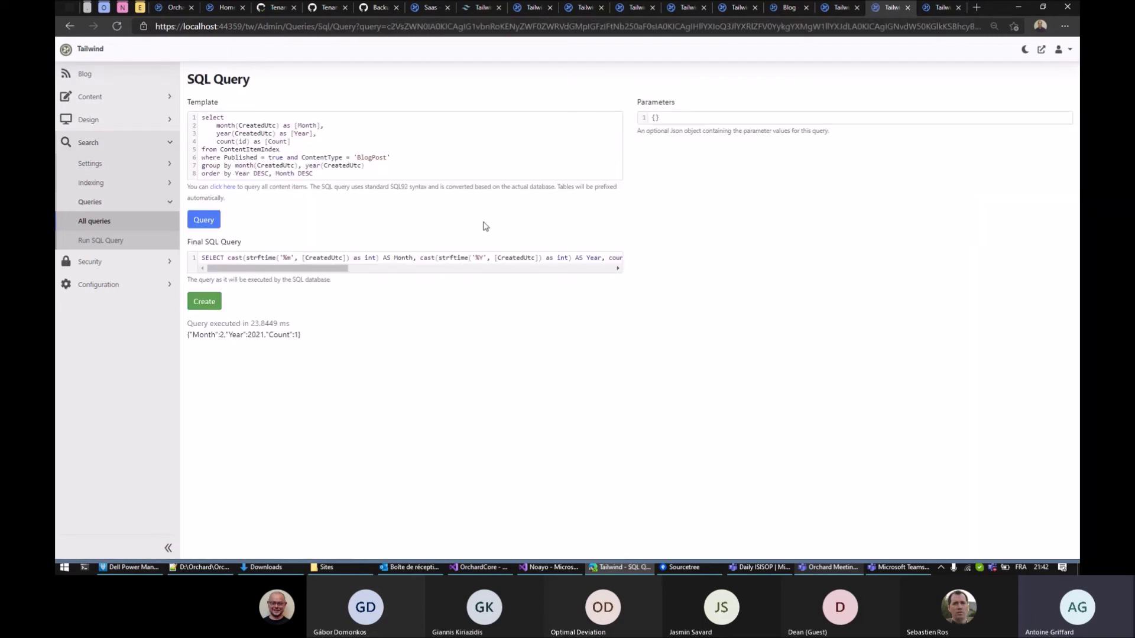
mouse_move(192, 335)
left_mouse_down()
mouse_move(225, 337)
mouse_move(199, 336)
left_mouse_up()
left_click(236, 334)
left_click(235, 337)
left_click_drag(274, 335, 305, 340)
Step: Review the query's count, group by, BlogPost filter, Published and order by clauses, then return to the widget
left_click_drag(218, 143, 294, 146)
left_click_drag(364, 166, 203, 166)
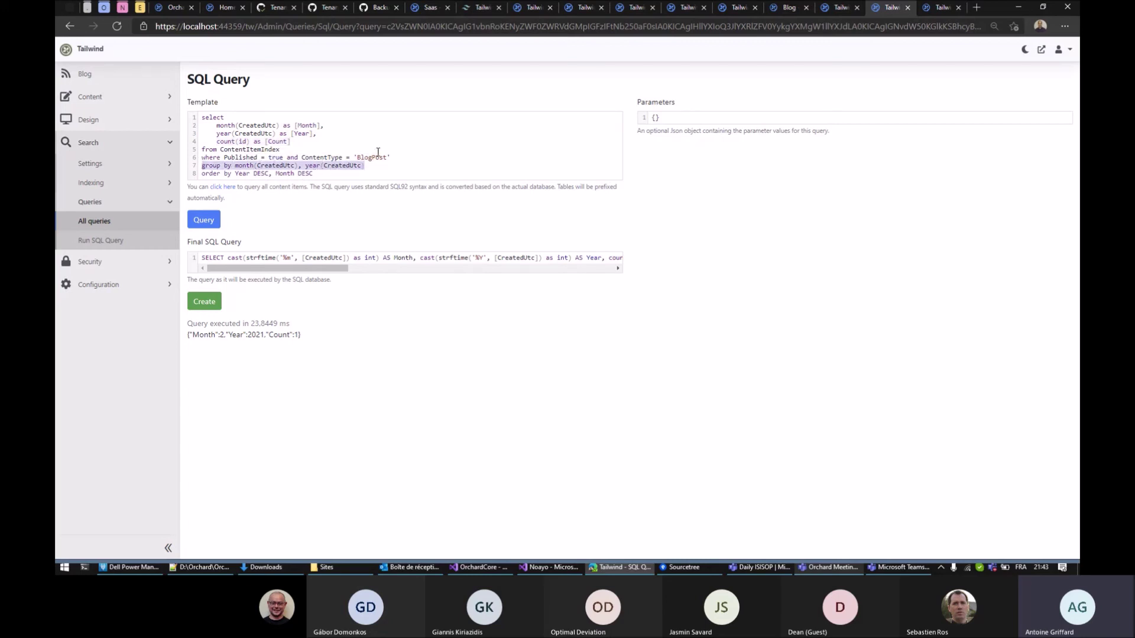
left_click_drag(301, 157, 400, 161)
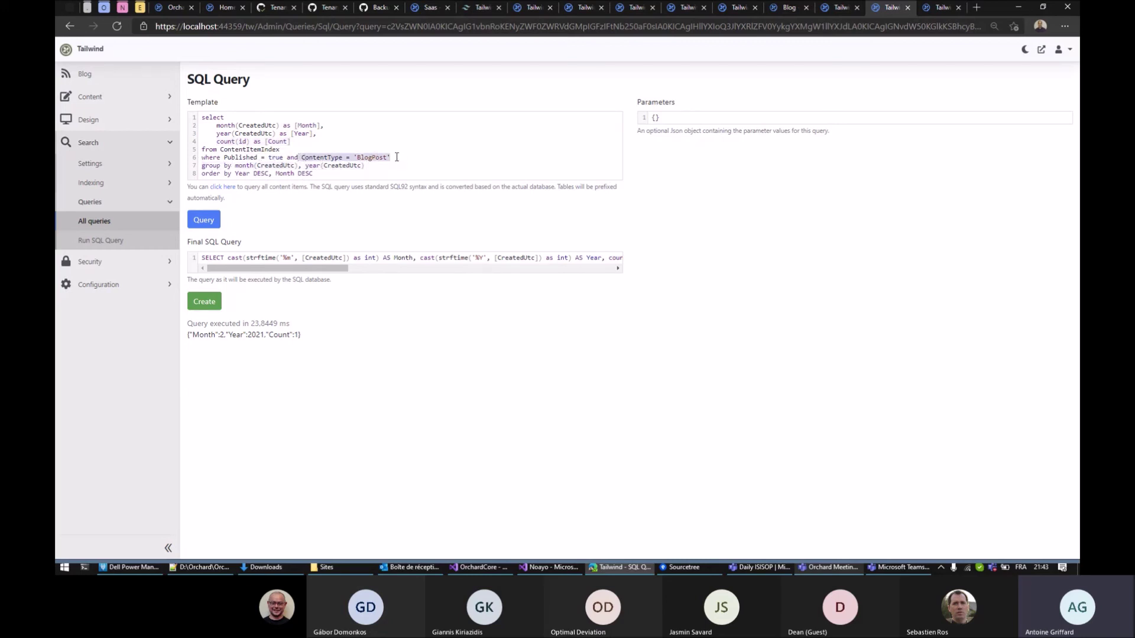
left_click_drag(224, 158, 284, 158)
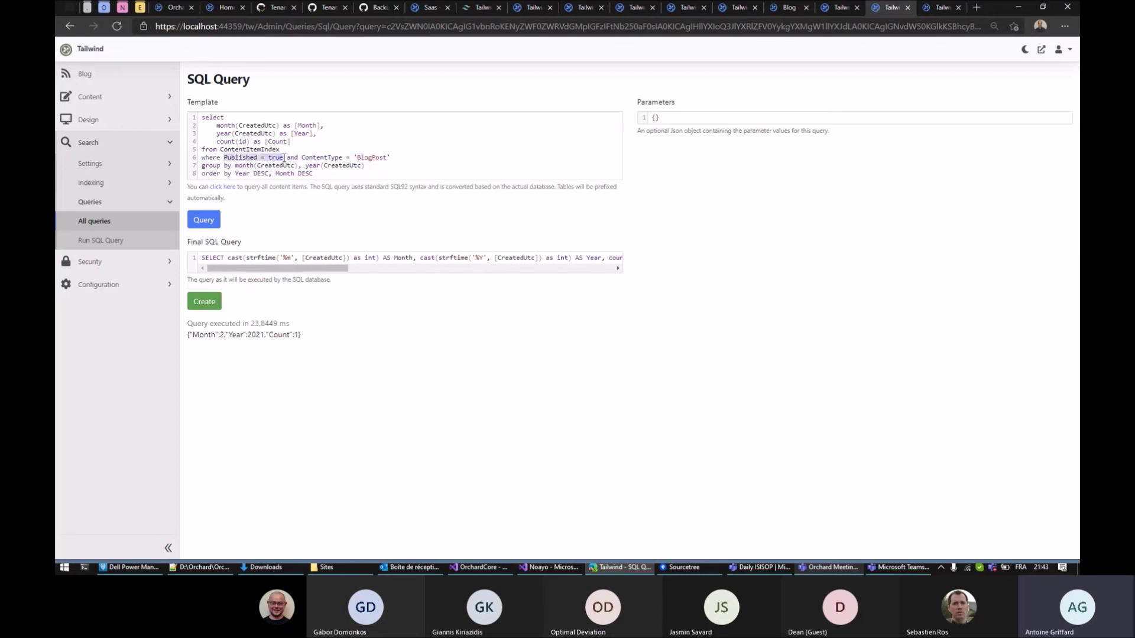
left_click_drag(202, 173, 329, 171)
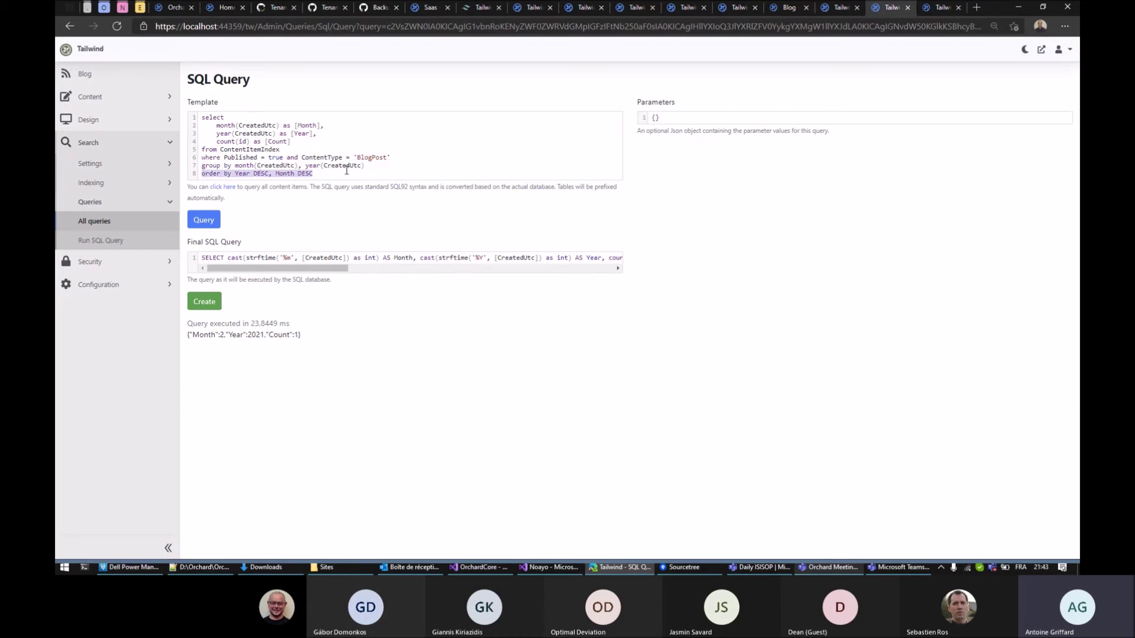
left_click(841, 9)
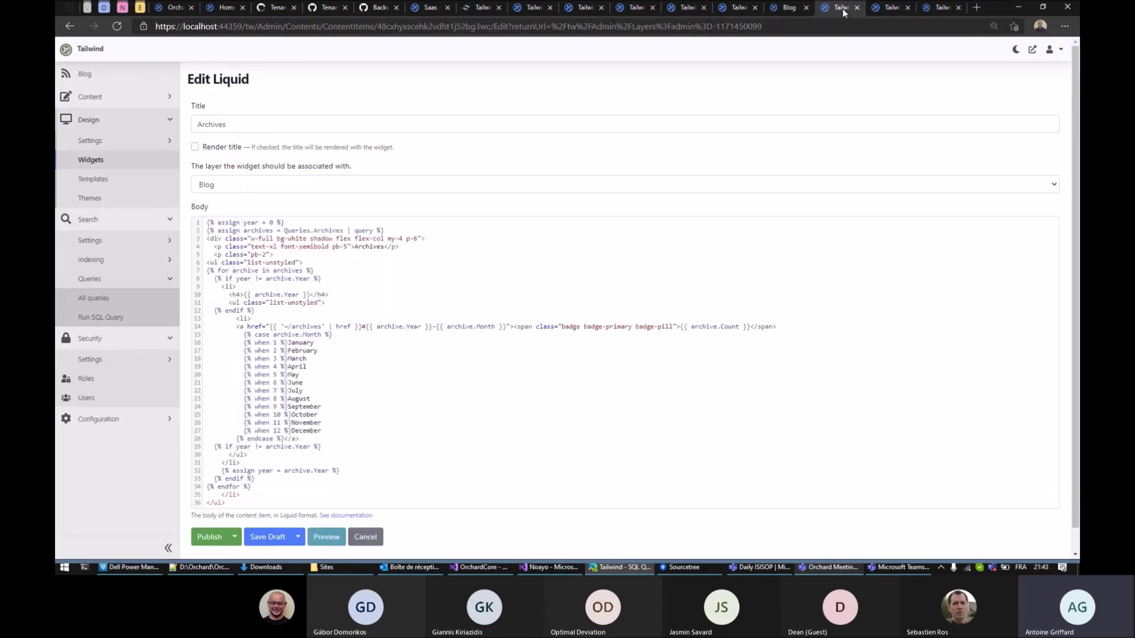
Step: Publish the Archives Liquid widget and view its 2021 archive list on the blog post sidebar
scroll(413, 284, "down", 1)
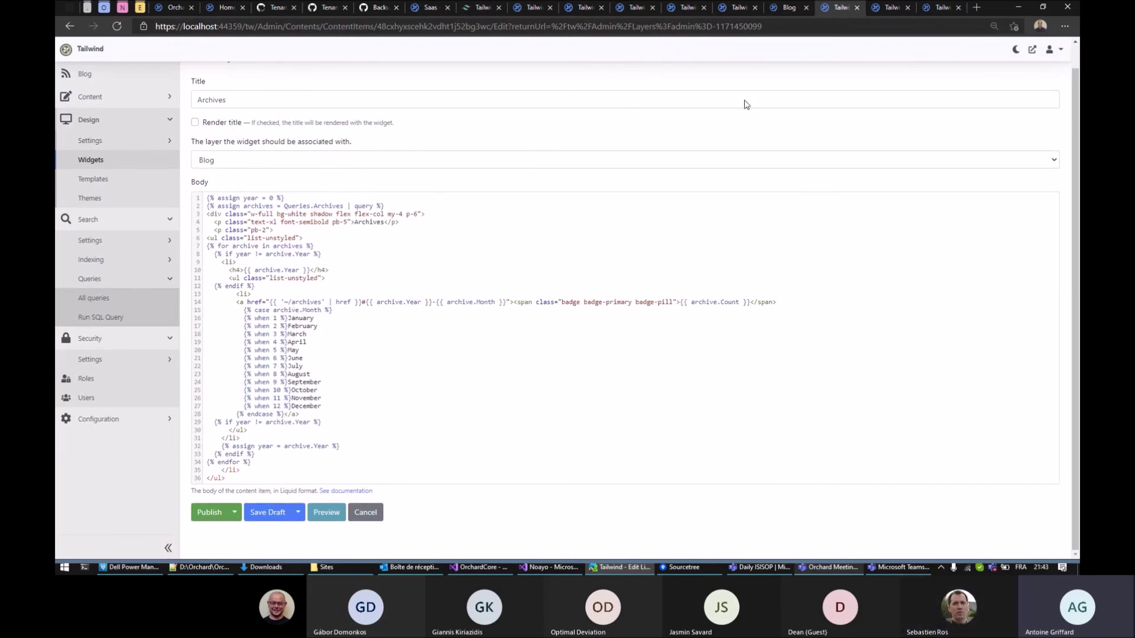
left_click(894, 10)
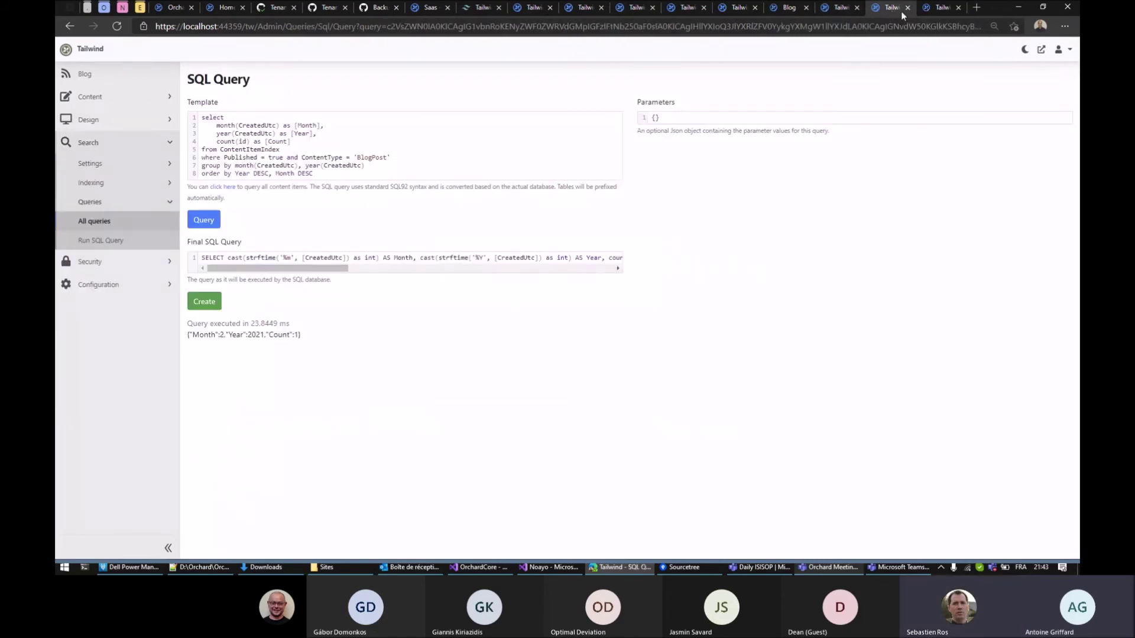
left_click(943, 9)
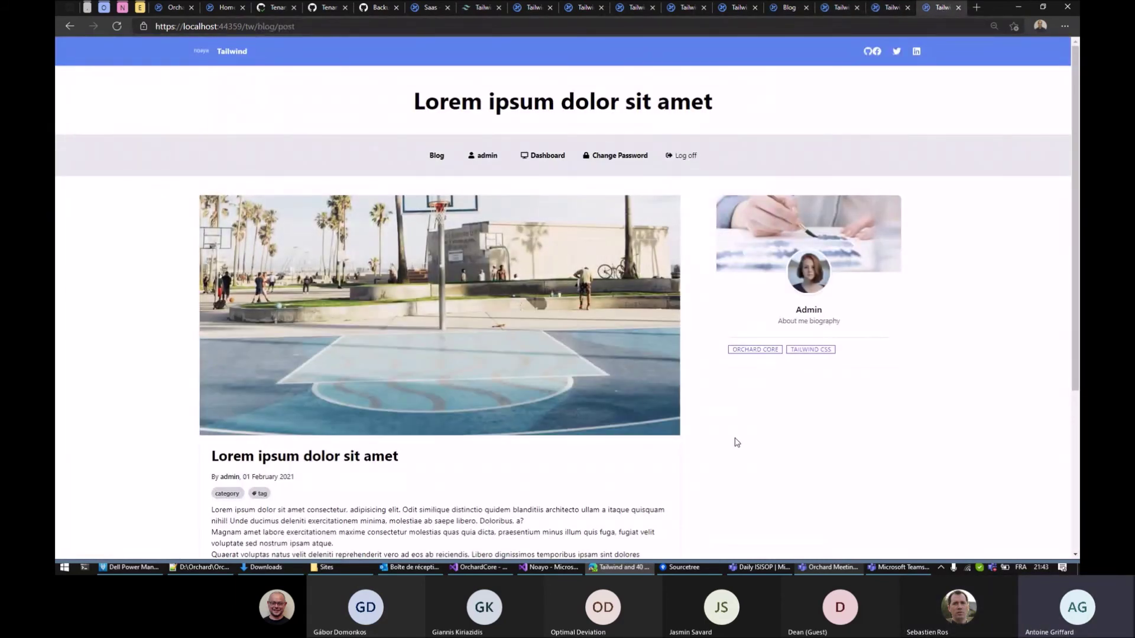
left_click(844, 9)
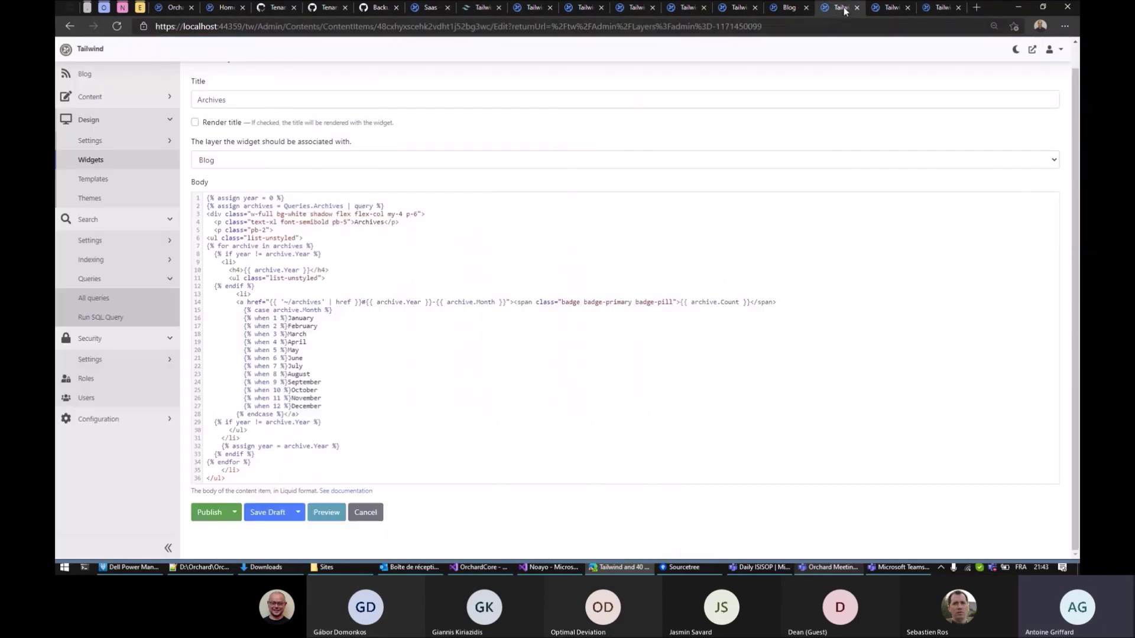
left_click(213, 514)
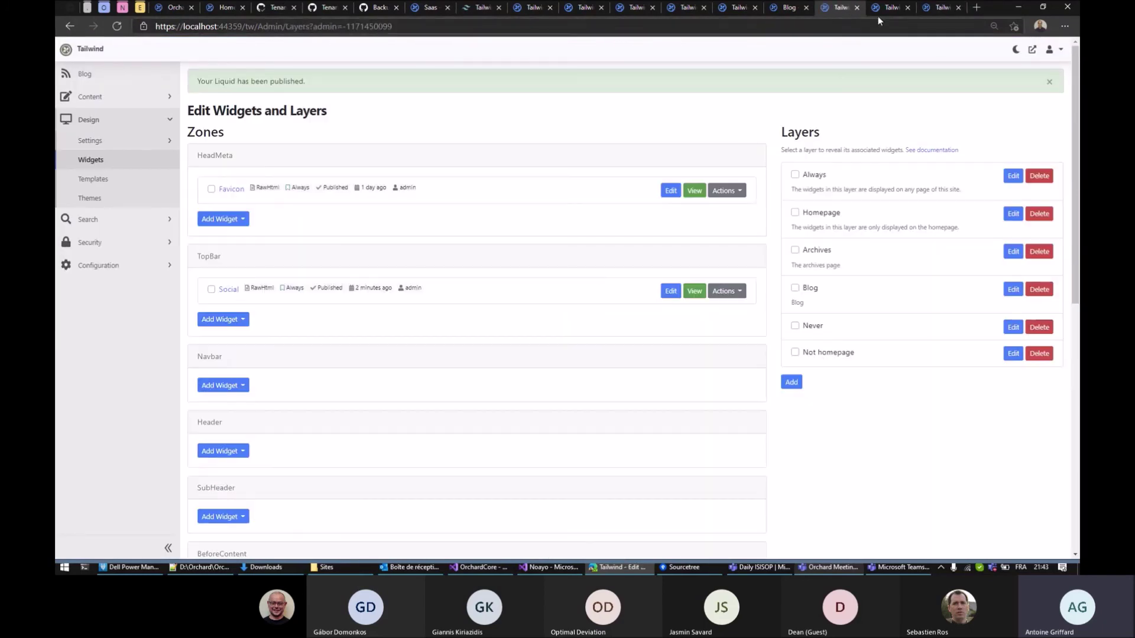
left_click(941, 10)
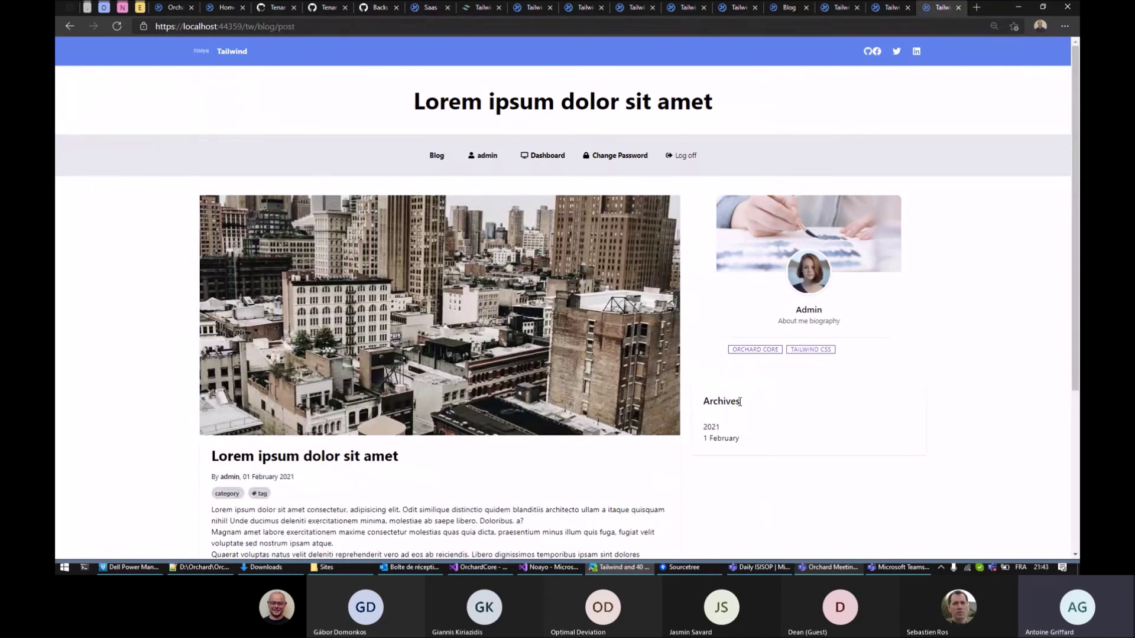
Step: Follow the 1 February archive to the Lorem ipsum dolor sit amet post, then return to the SQL query
left_click(722, 439)
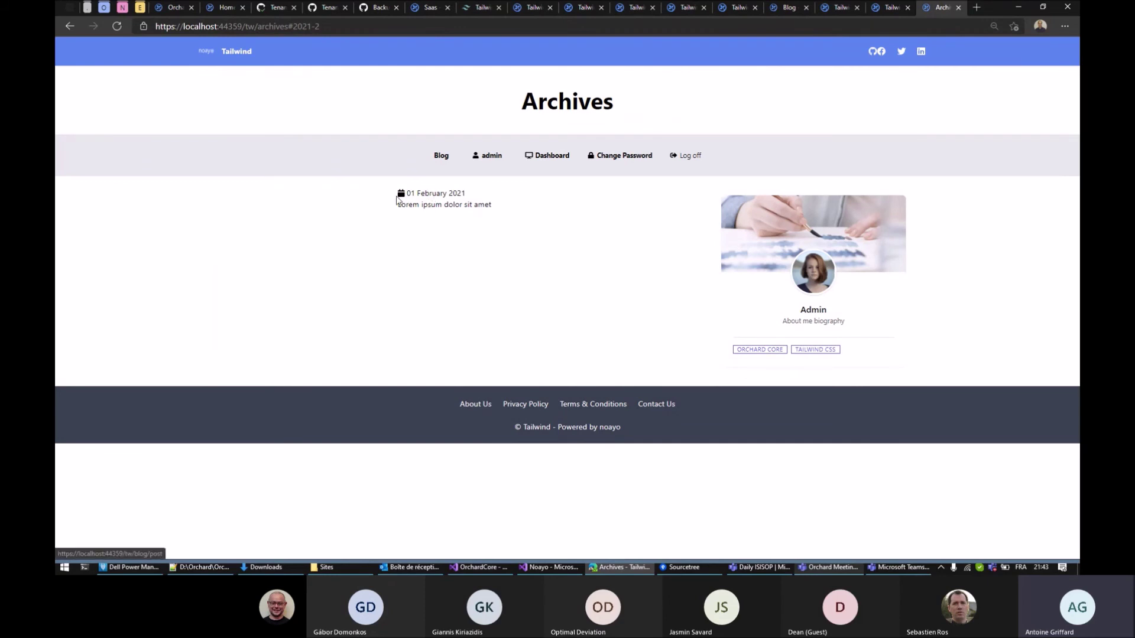
left_click_drag(396, 195, 474, 195)
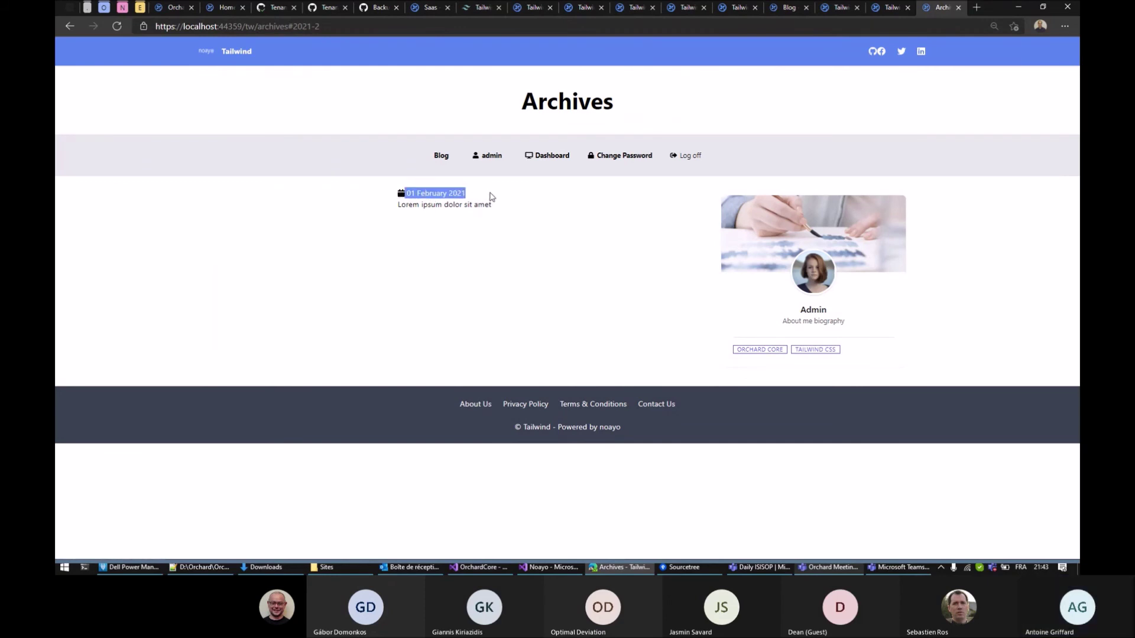
left_click(488, 195)
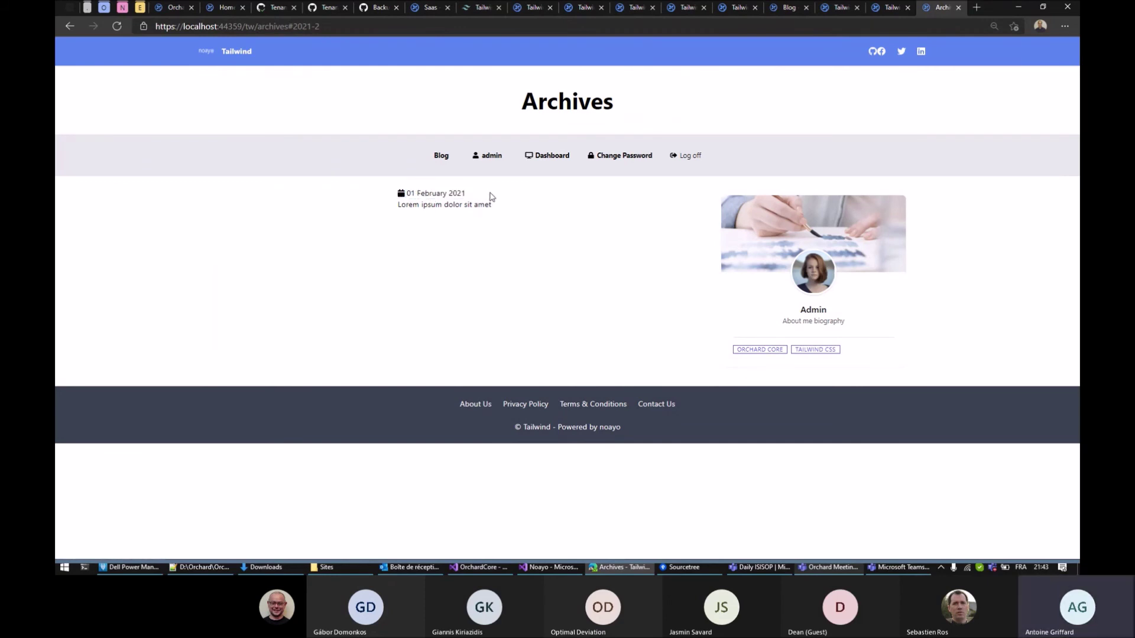
left_click(439, 206)
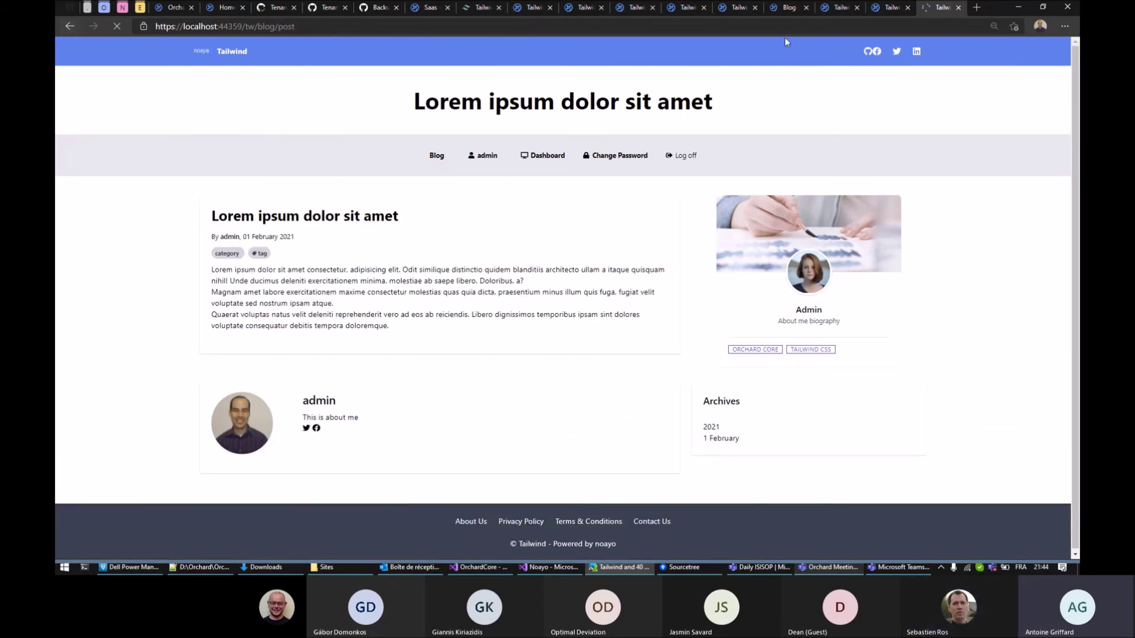
left_click(889, 7)
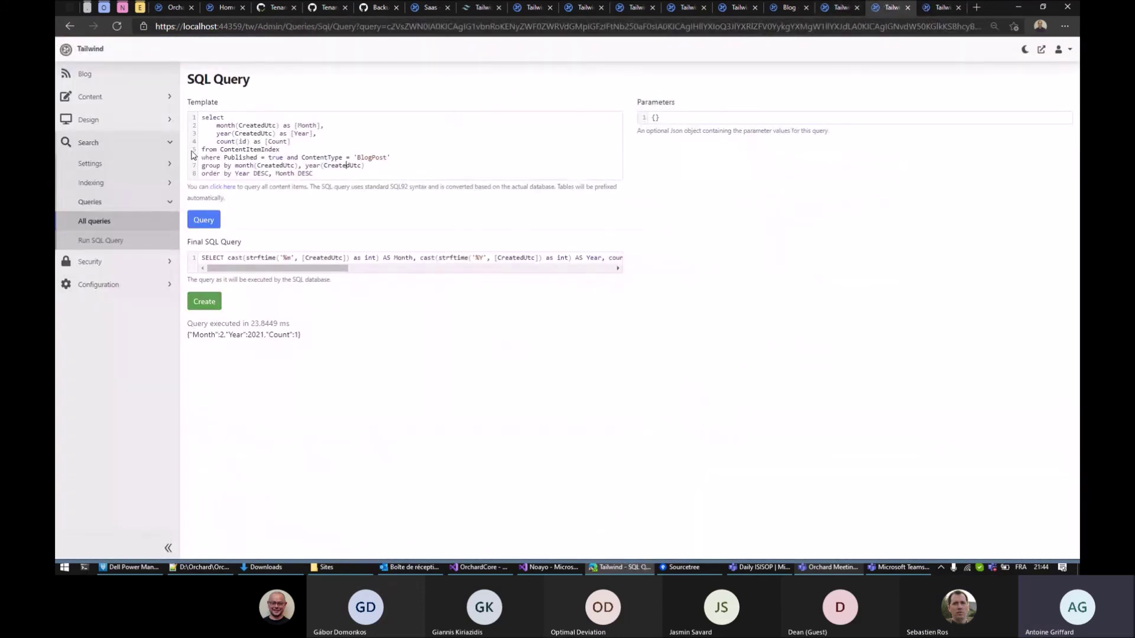
Step: Open the Archives content item for editing from Content Items
left_click(104, 122)
left_click(98, 96)
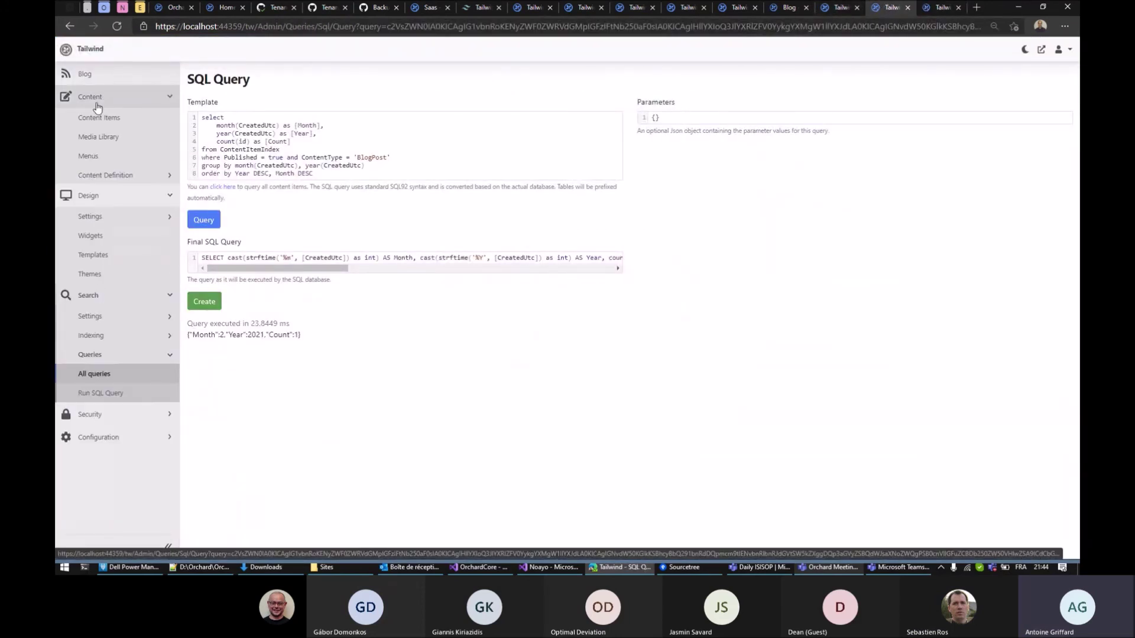
left_click(110, 122)
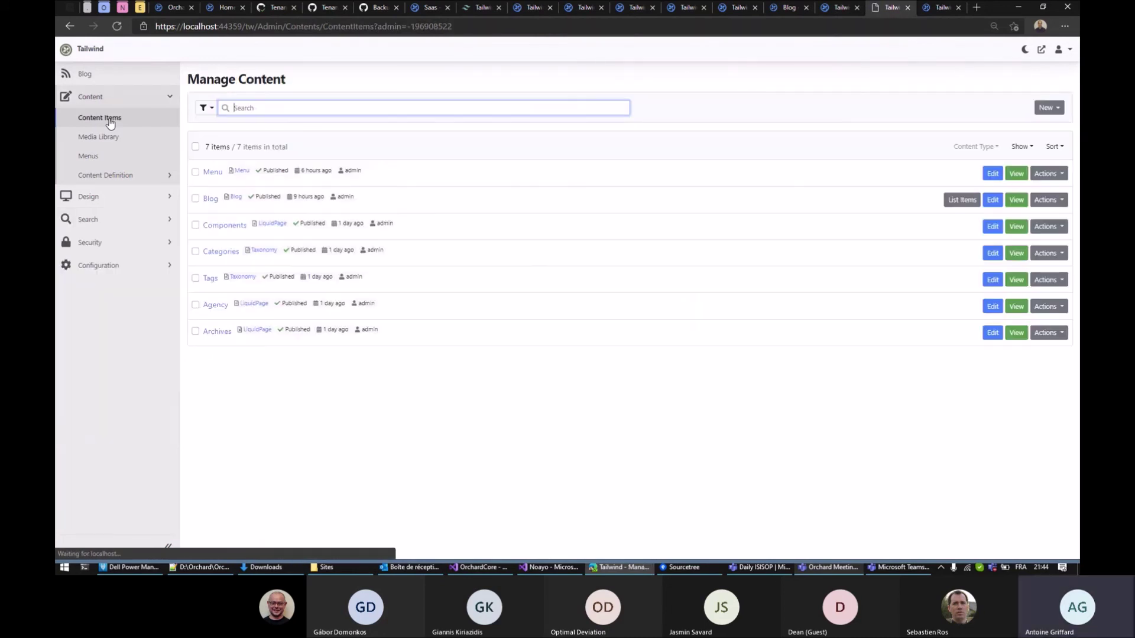
left_click(992, 333)
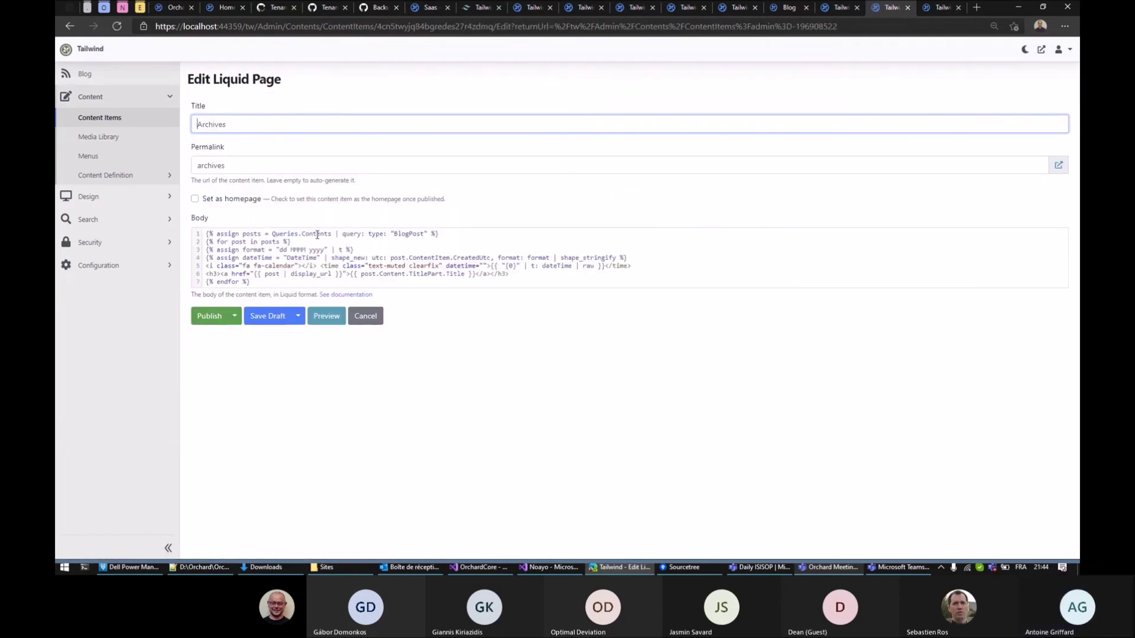
Step: Inspect the Queries.Contents call in the Archives body, then return to the blog post page
left_click_drag(272, 234, 332, 236)
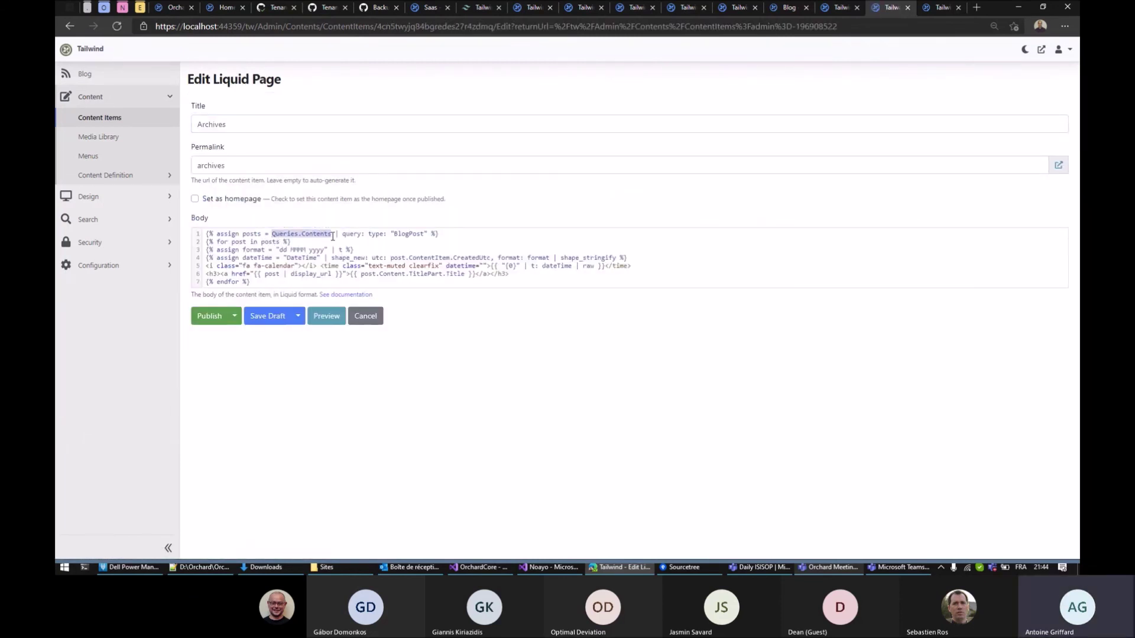
left_click(421, 233)
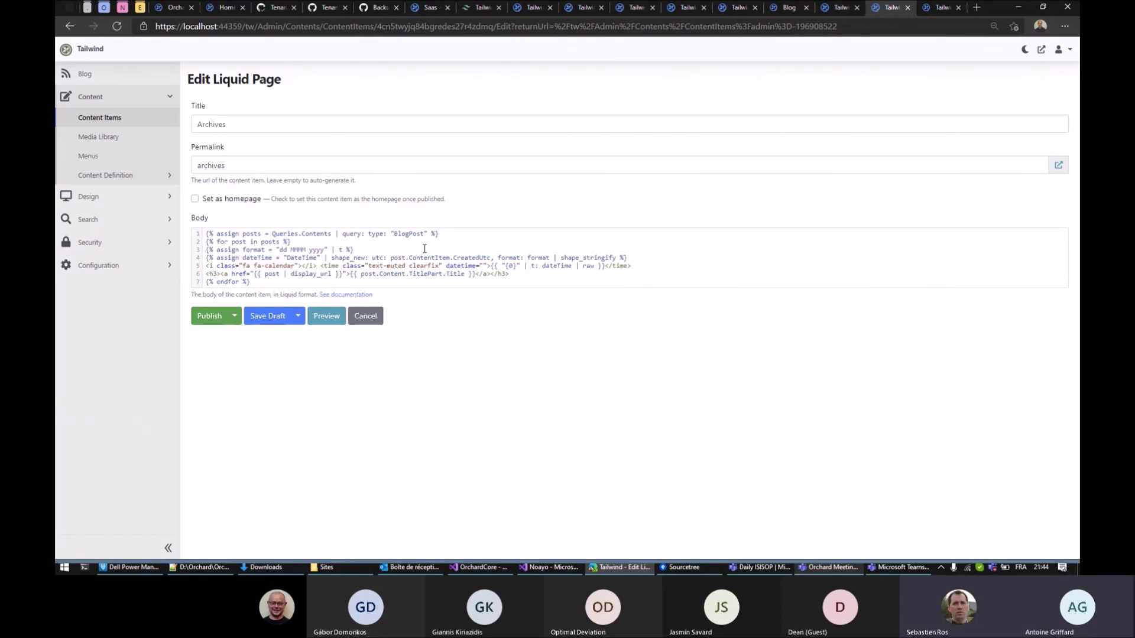
left_click(939, 8)
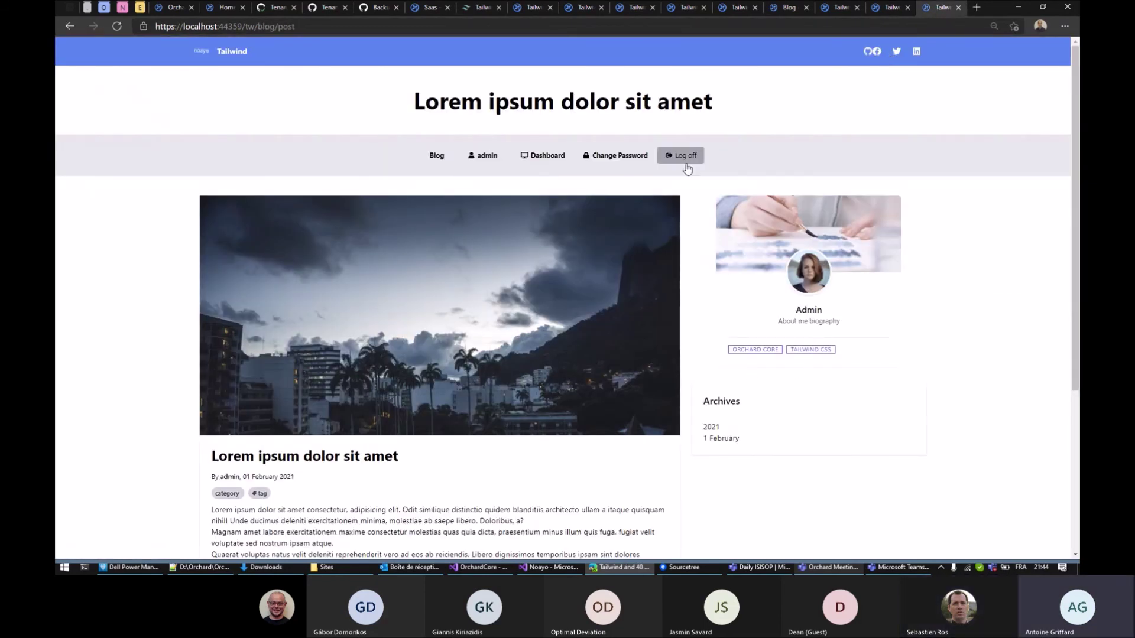
Step: View the 1 February 2021 archive, then check the TopBar zone in the widgets and layers admin
left_click(721, 441)
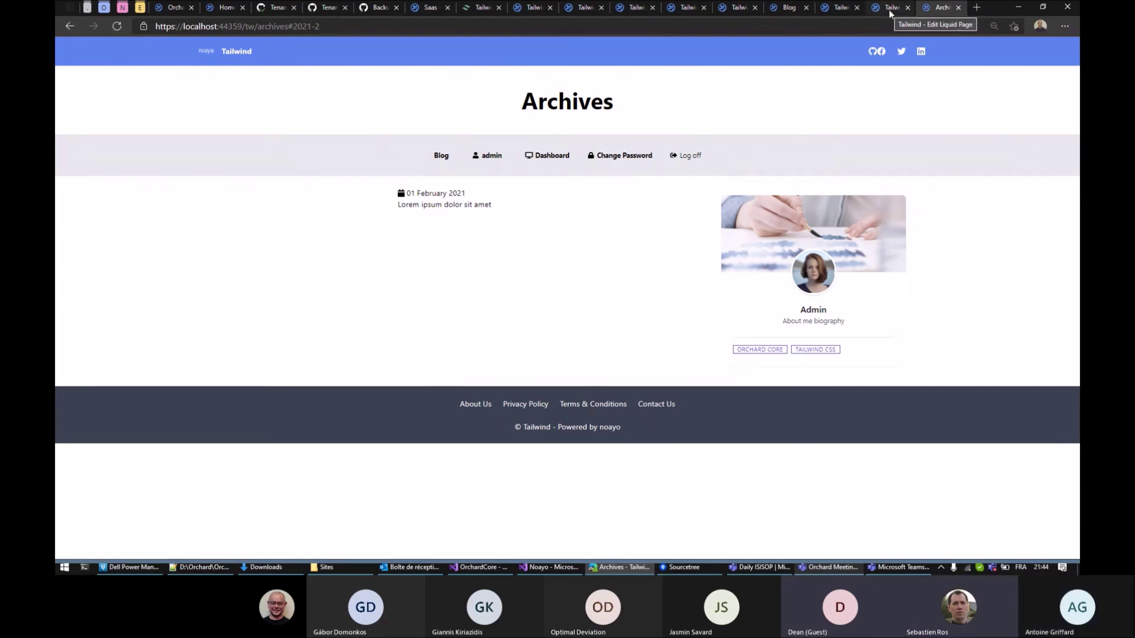
left_click(835, 9)
scroll(396, 228, "down", 4)
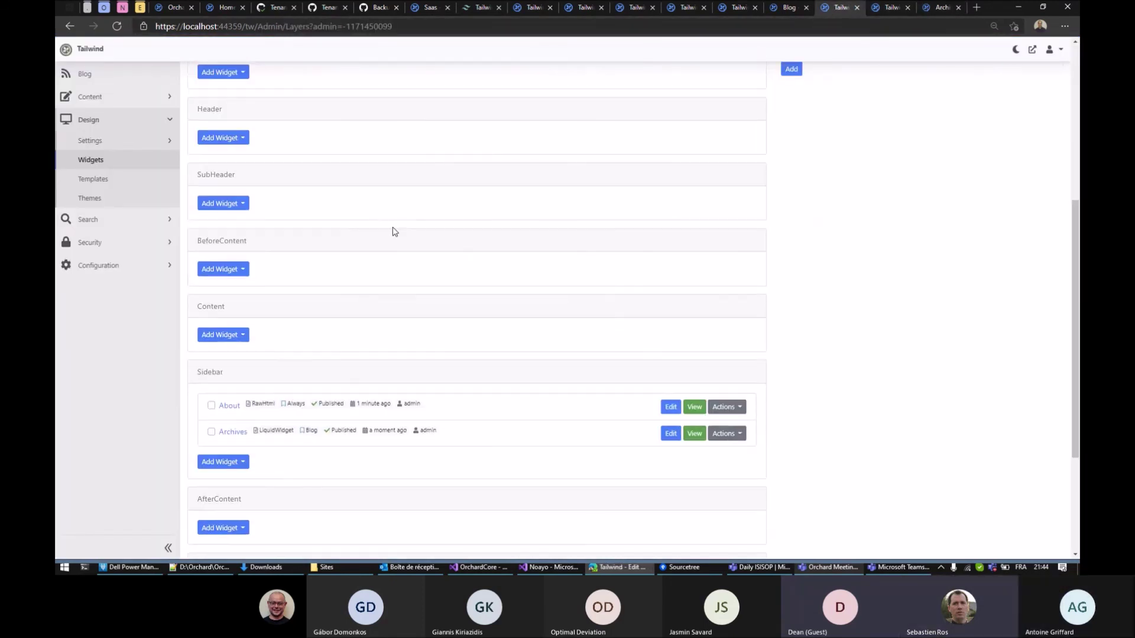
scroll(626, 293, "up", 5)
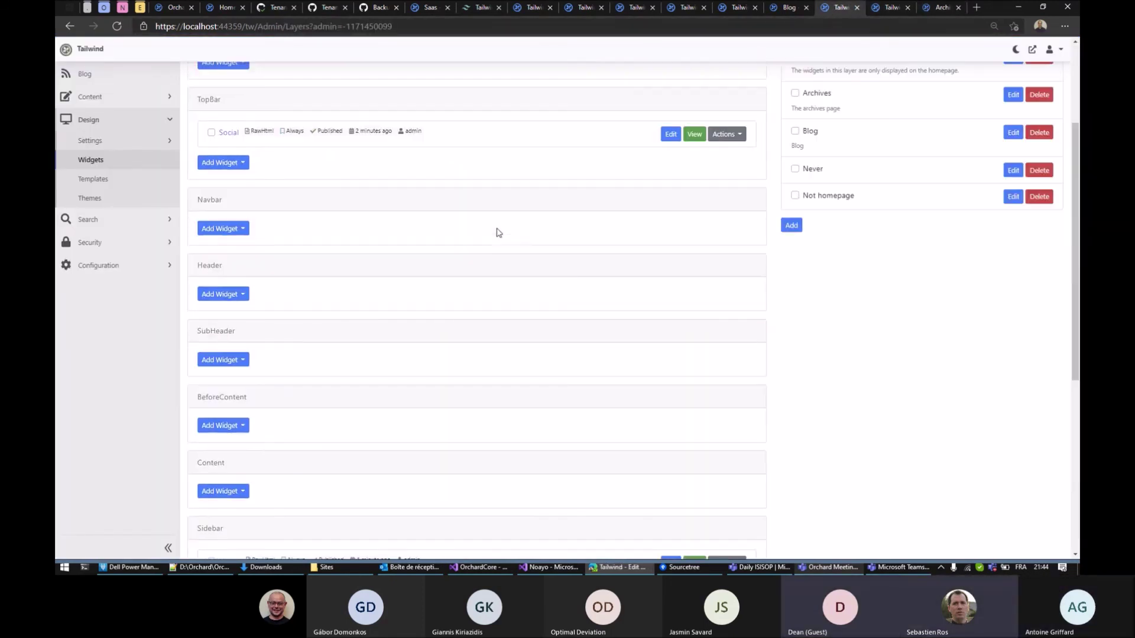
Step: Publish the TopBar Social widget with the pl-6 class on its Facebook link
left_click(670, 135)
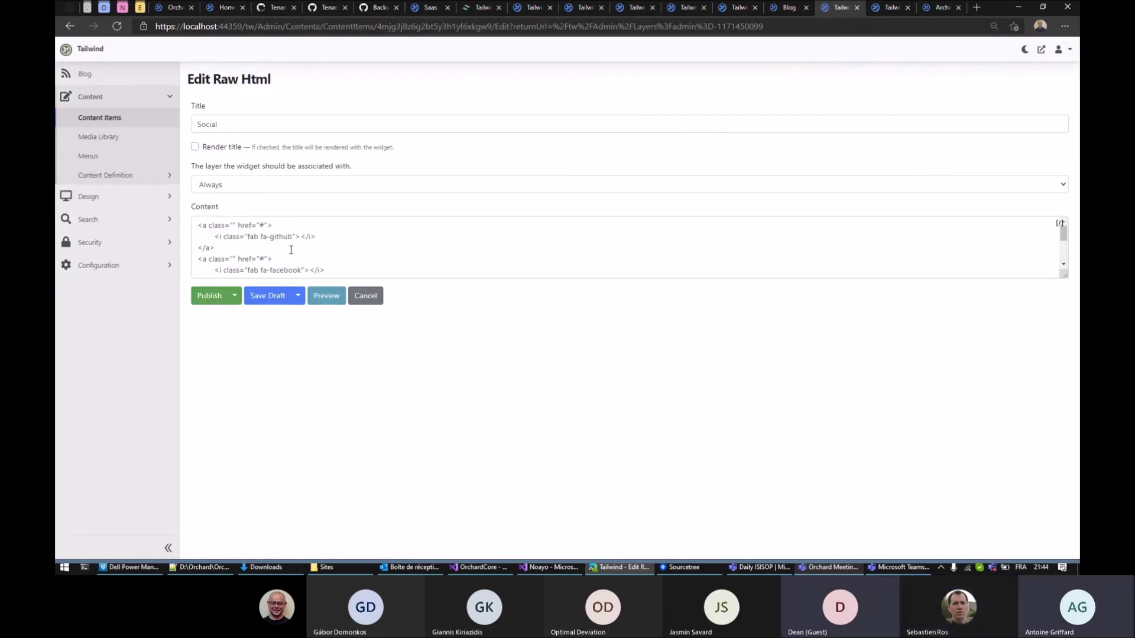
scroll(290, 246, "down", 1)
left_click_drag(232, 274, 260, 256)
scroll(282, 219, "down", 1)
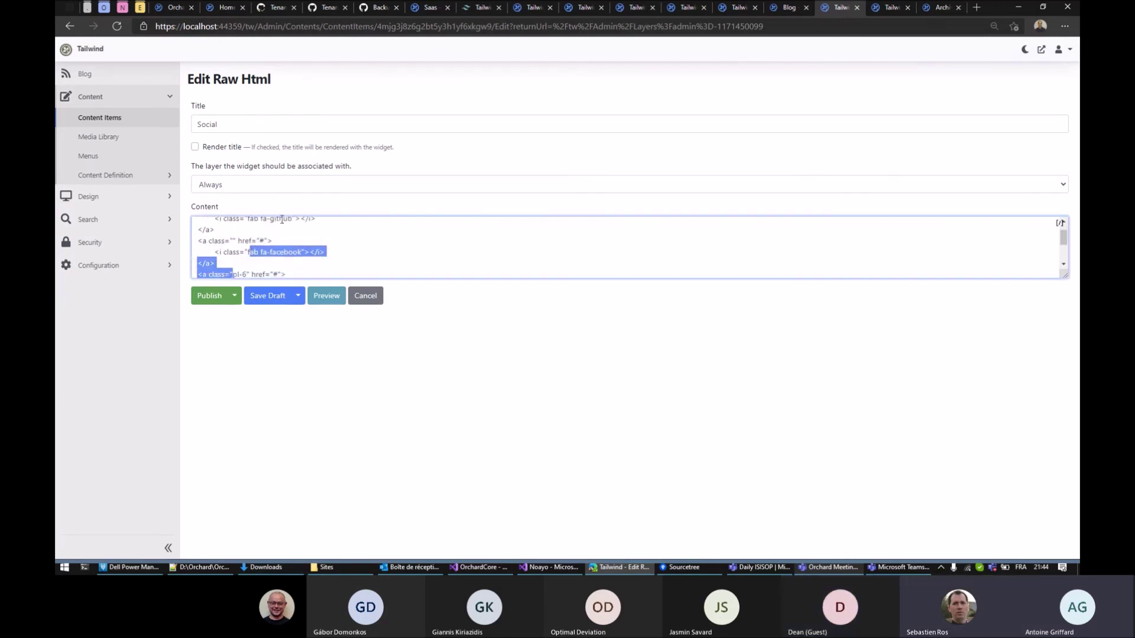
double_click(247, 273)
scroll(289, 247, "up", 1)
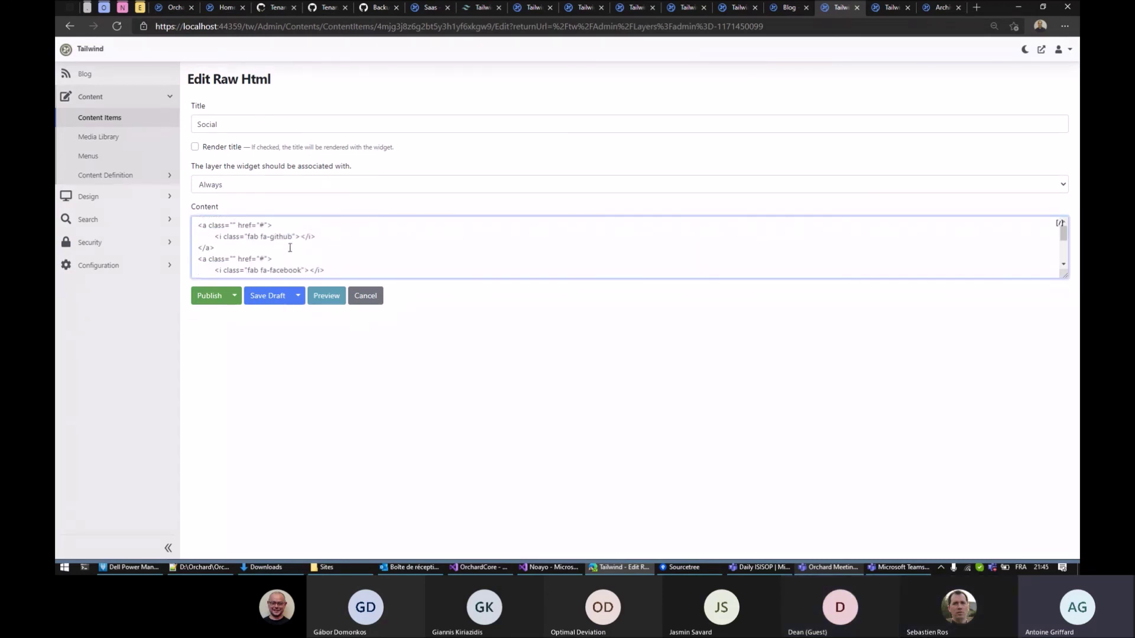
left_click(209, 296)
left_click(939, 7)
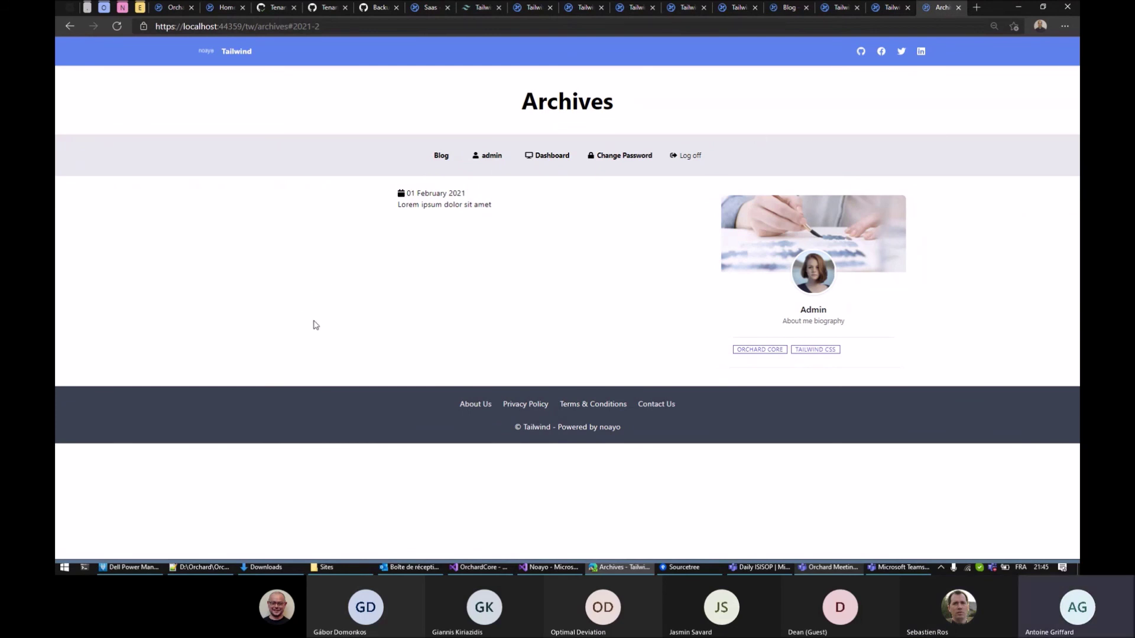
Step: Open the Blog home page at /tw/ and check the spaced header icons and Archives sidebar
left_click(441, 157)
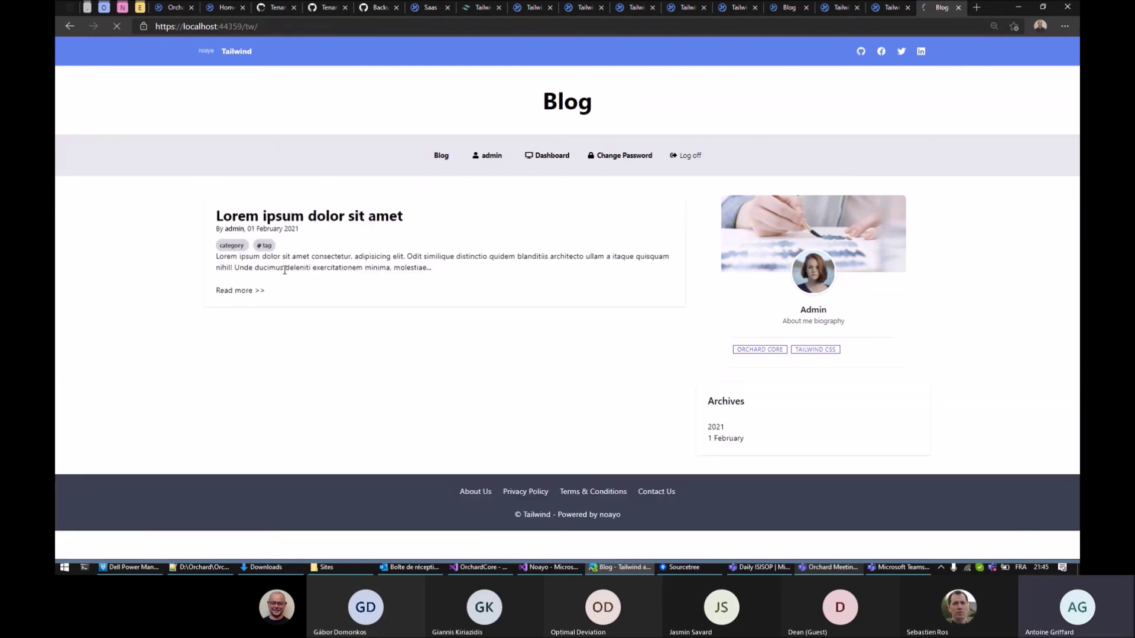
scroll(166, 314, "down", 1)
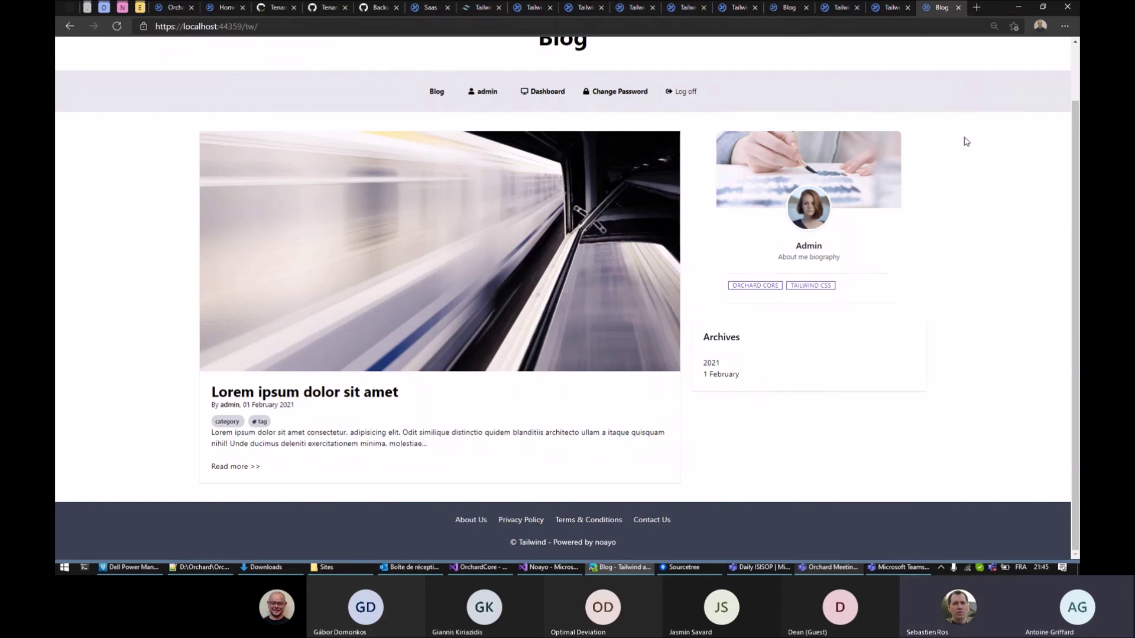
scroll(963, 140, "up", 1)
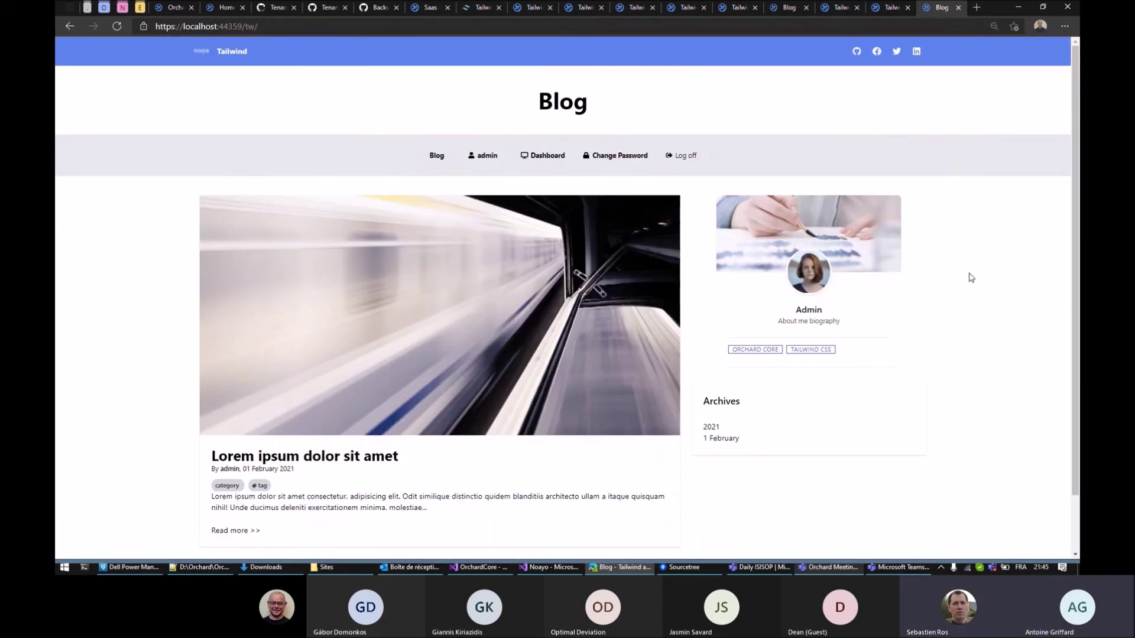